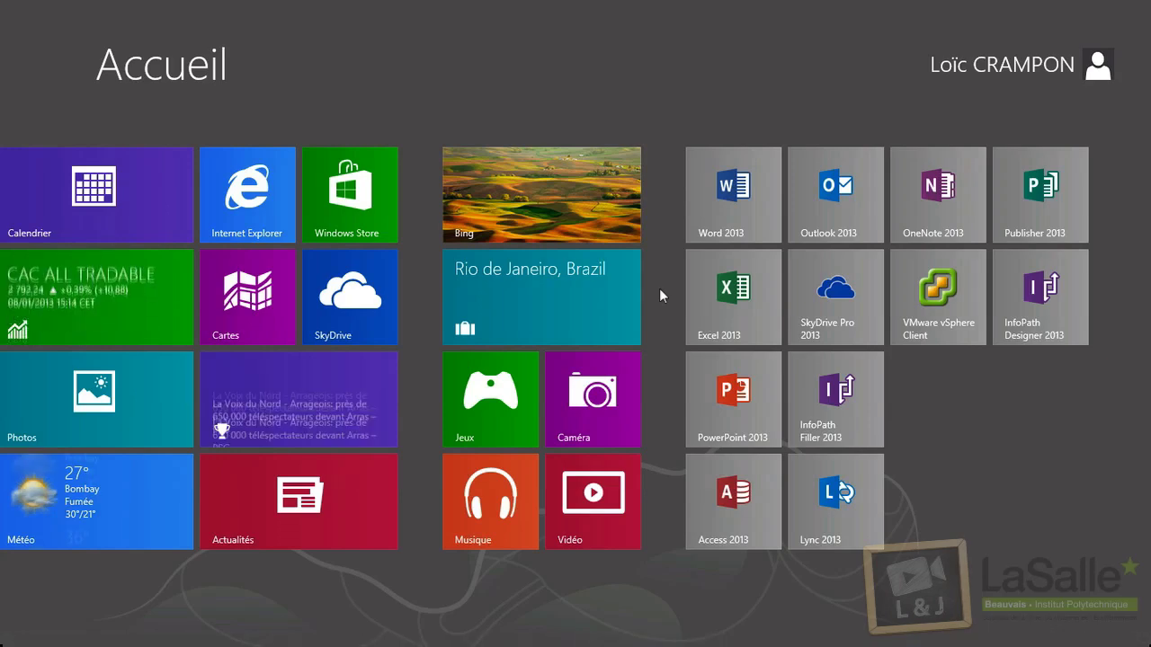
Launch Excel 2013 from its tile on the Windows 8 Start screen.
{"action": "left_click", "coordinate": [693, 291]}
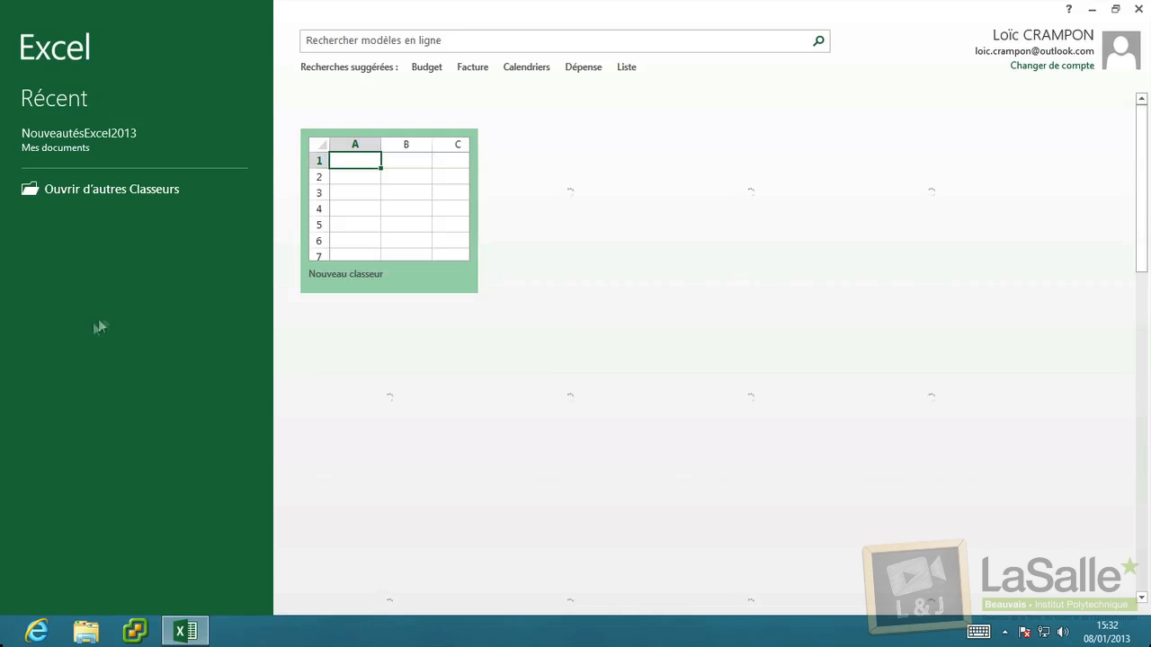
Create the blank workbook Classeur1, then show the FICHIER Backstage list of recent workbooks.
{"action": "left_click", "coordinate": [408, 191]}
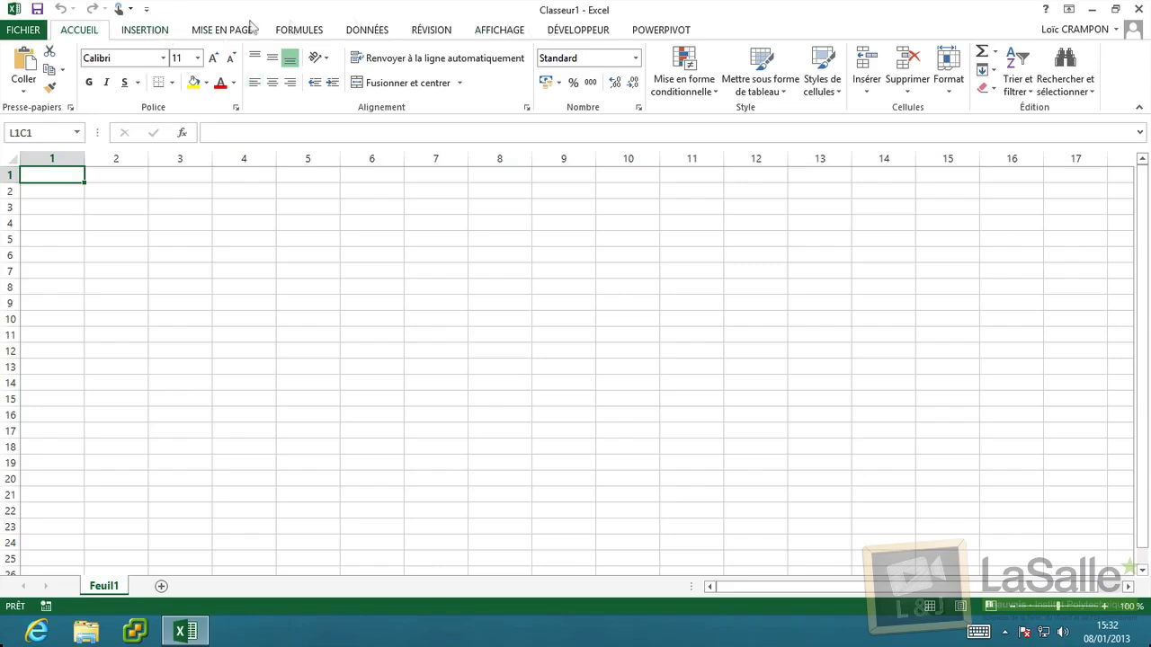
{"action": "left_click", "coordinate": [25, 29]}
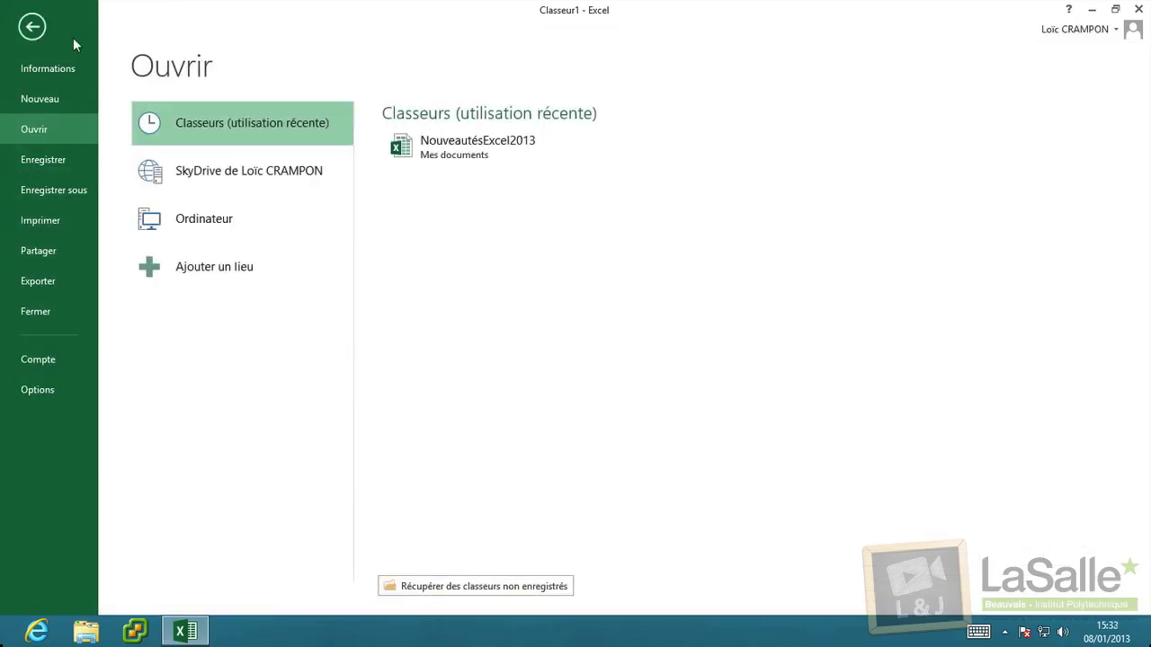
Browse the Informations, Nouveau, Enregistrer, Partager, Exporter and Compte pages, then open NouveautésExcel2013.
{"action": "left_click", "coordinate": [59, 72]}
{"action": "left_click", "coordinate": [56, 105]}
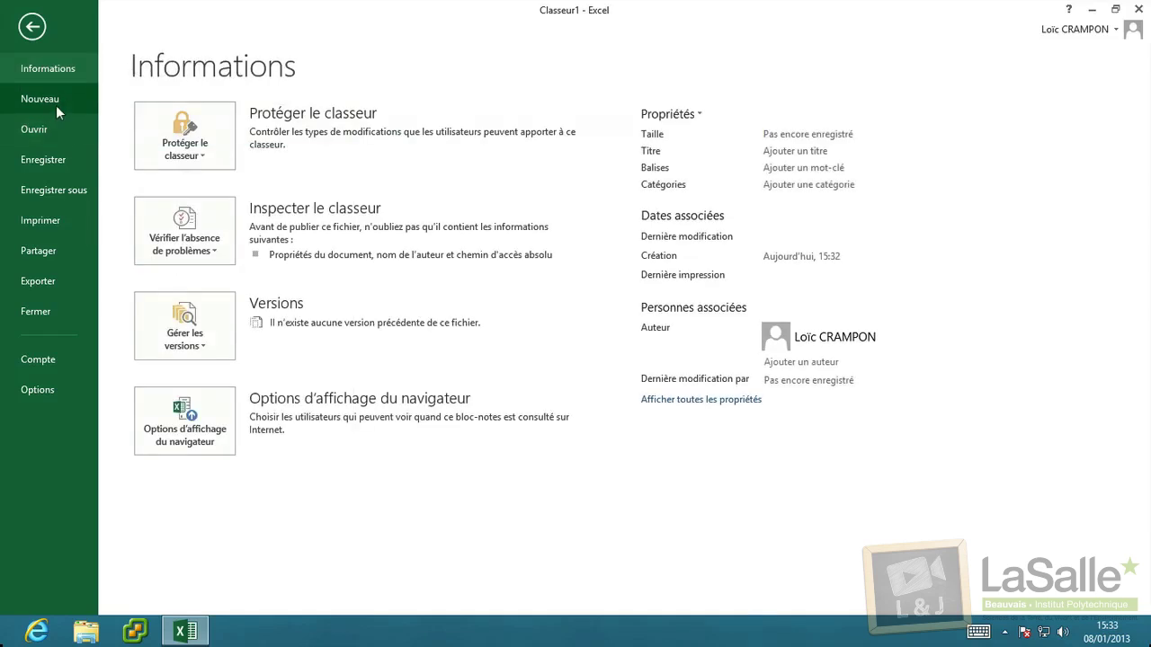
{"action": "left_click", "coordinate": [21, 137]}
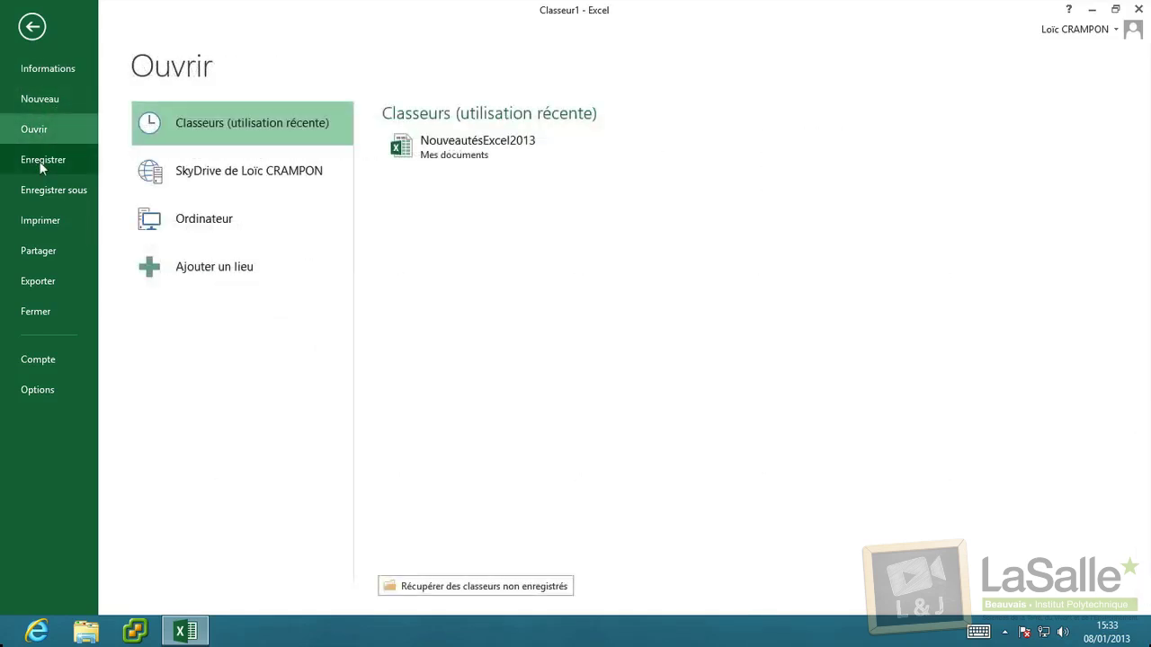
{"action": "left_click", "coordinate": [40, 164]}
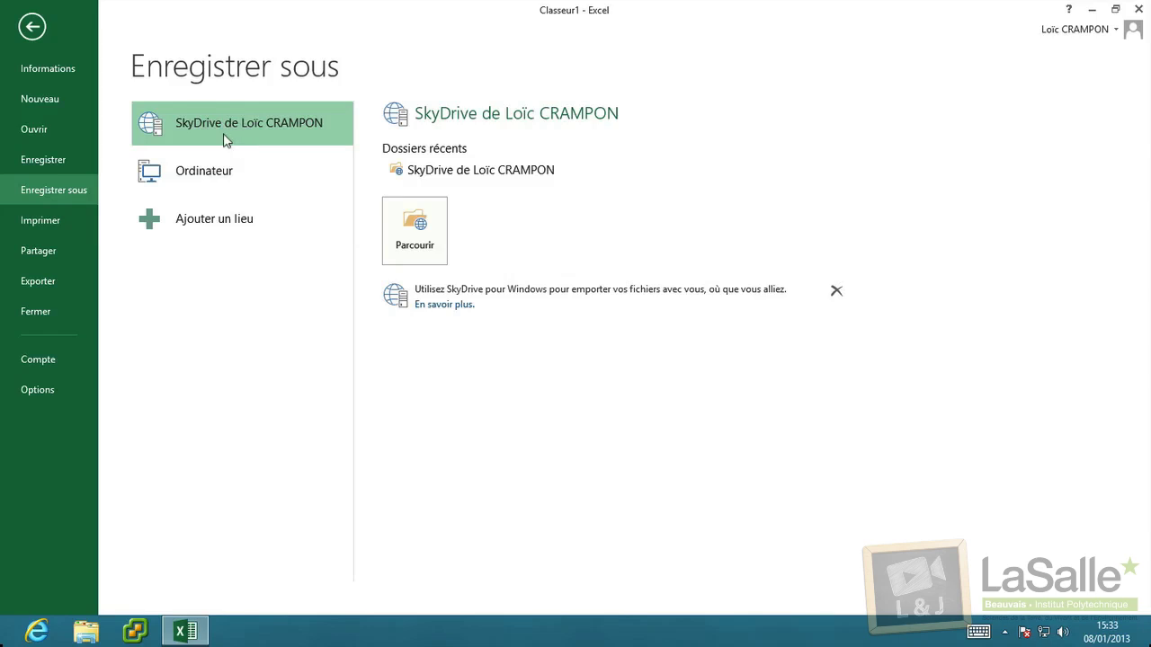
{"action": "left_click", "coordinate": [78, 242]}
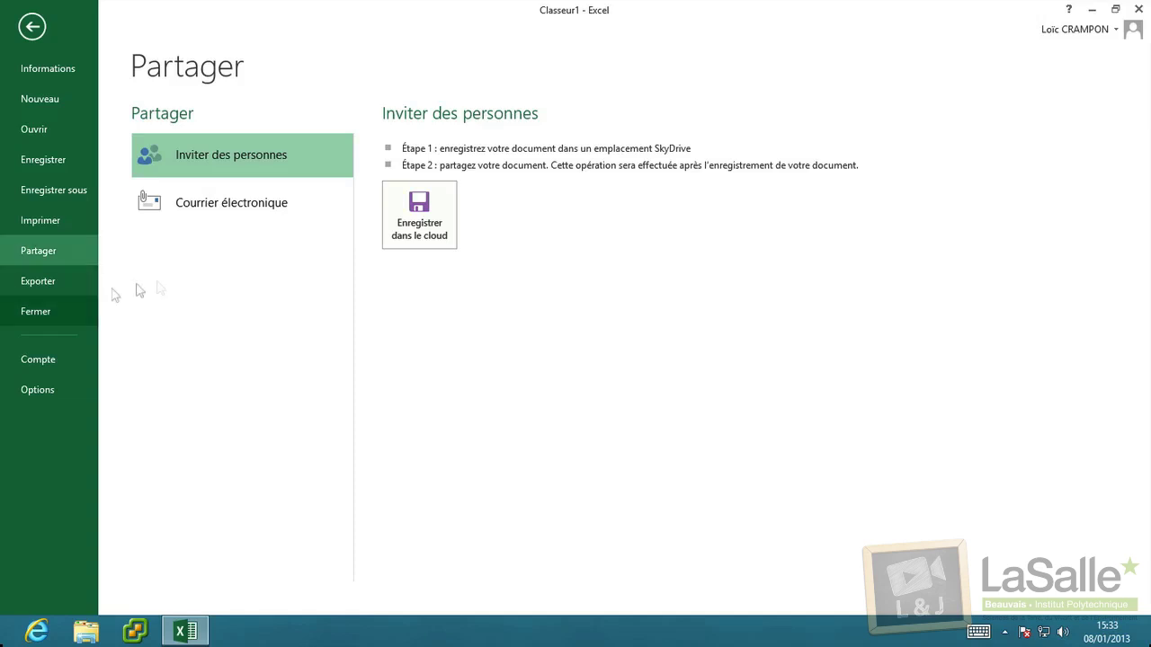
{"action": "left_click", "coordinate": [48, 286]}
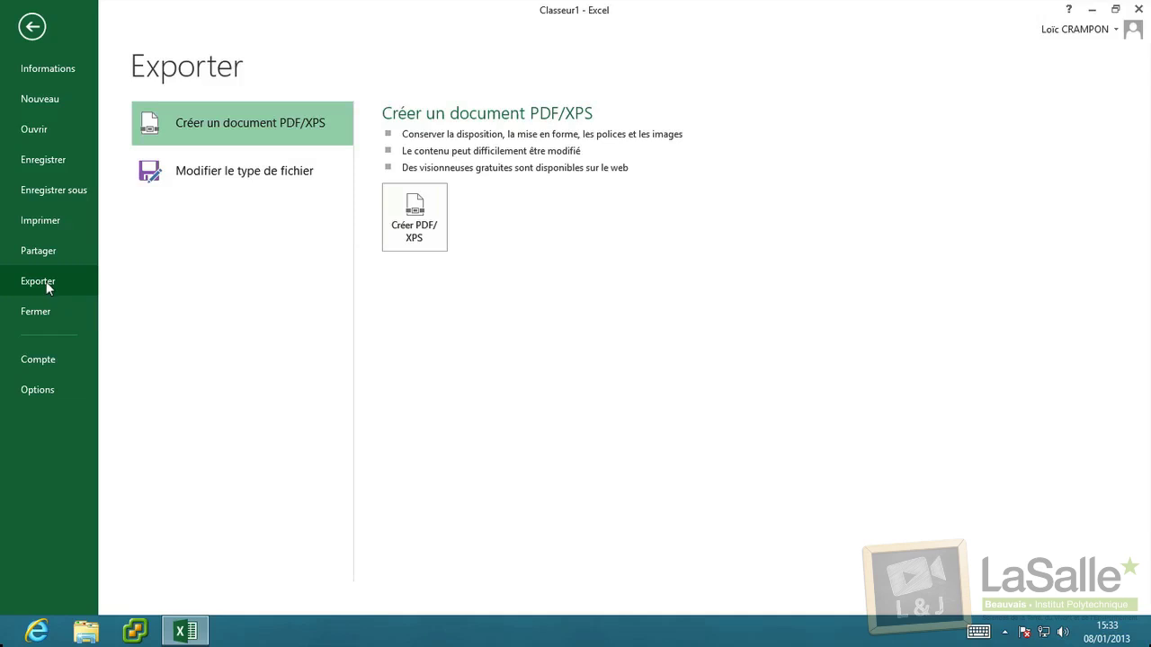
{"action": "left_click", "coordinate": [57, 361]}
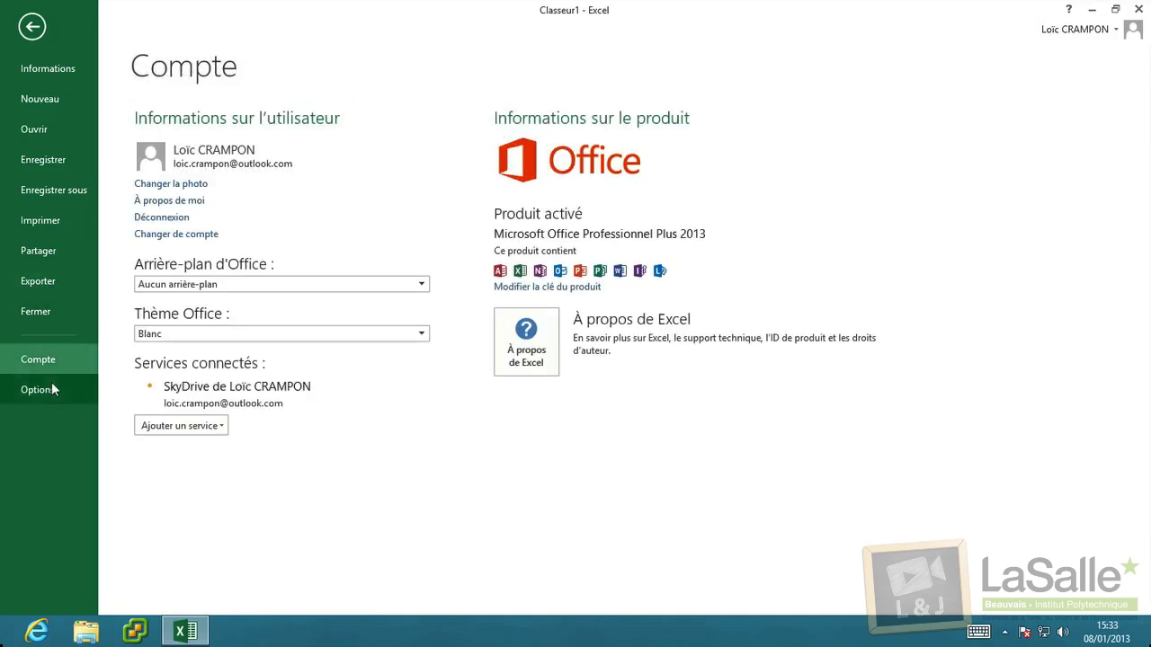
{"action": "left_click", "coordinate": [59, 133]}
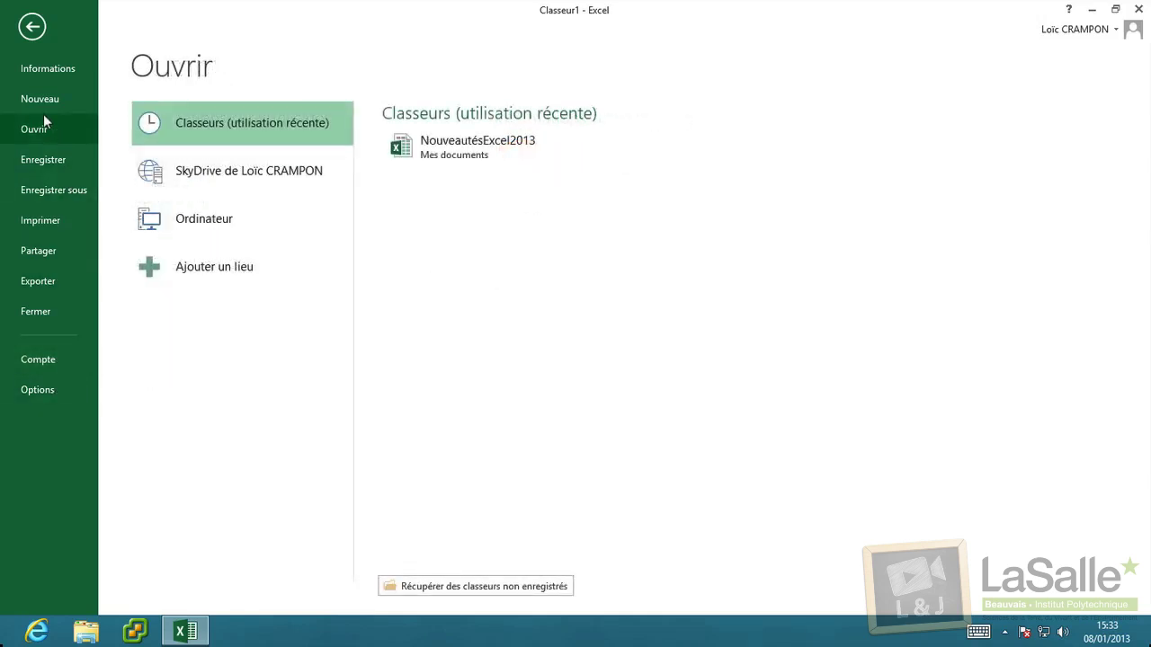
{"action": "left_click", "coordinate": [472, 163]}
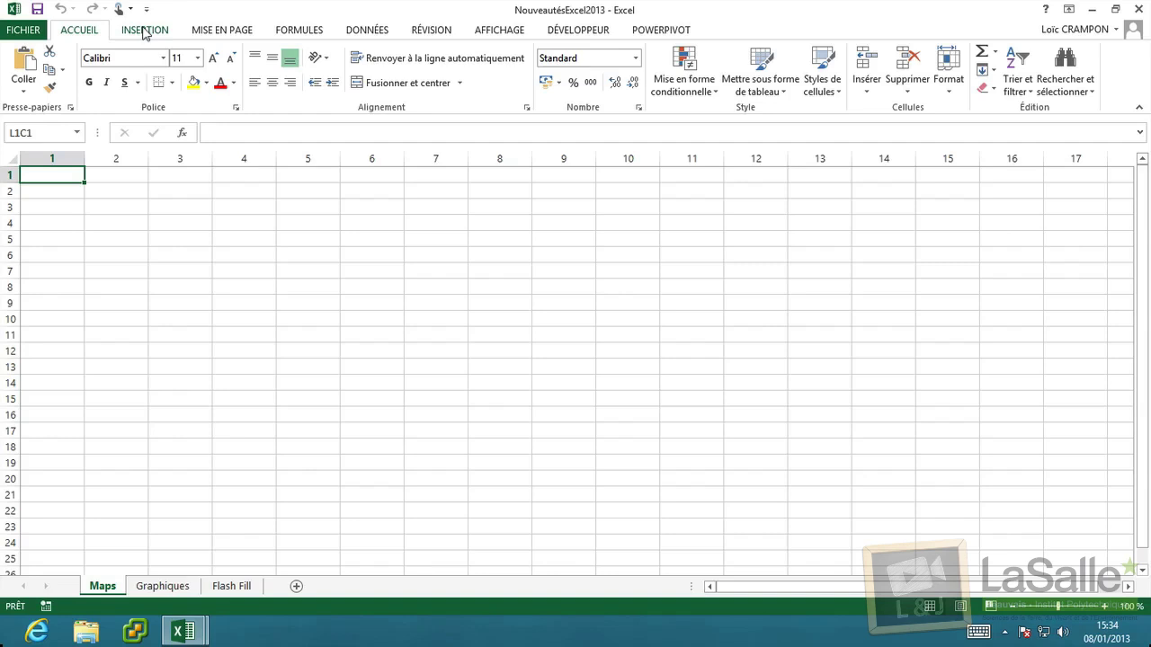
Find Remplissage instantané in the ACCUEIL Remplissage dropdown, then show the INSERTION ribbon.
{"action": "left_click", "coordinate": [983, 71]}
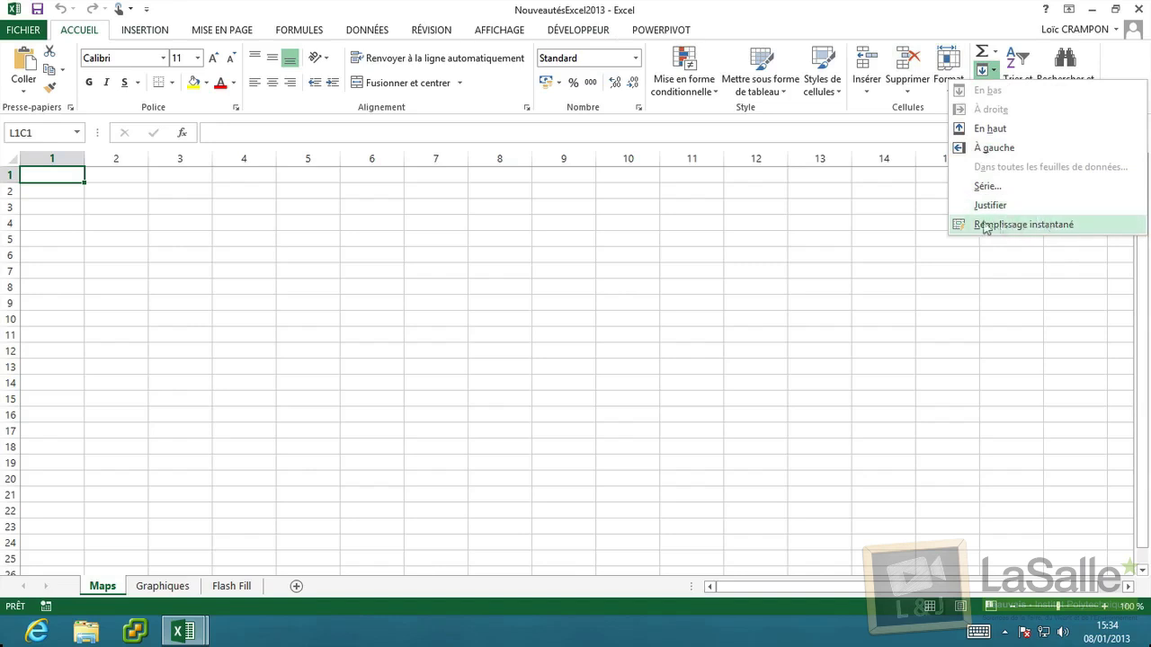
{"action": "left_click", "coordinate": [155, 32]}
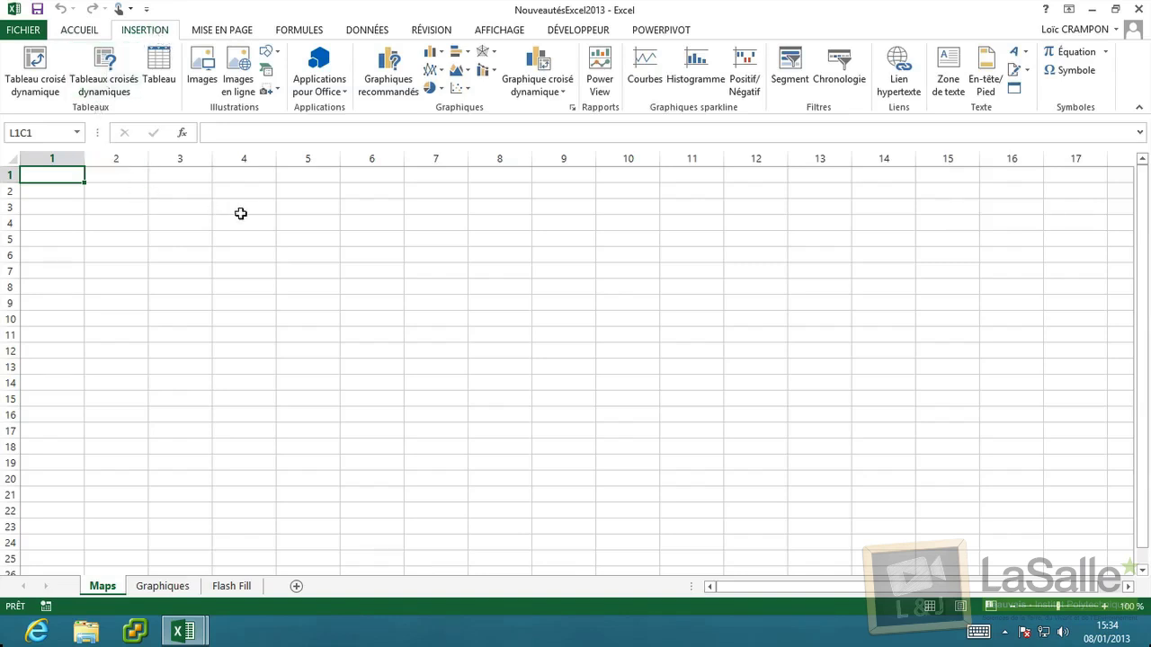
Insert the Bing Maps app from MES APPLICATIONS in Applications pour Office.
{"action": "left_click", "coordinate": [343, 93]}
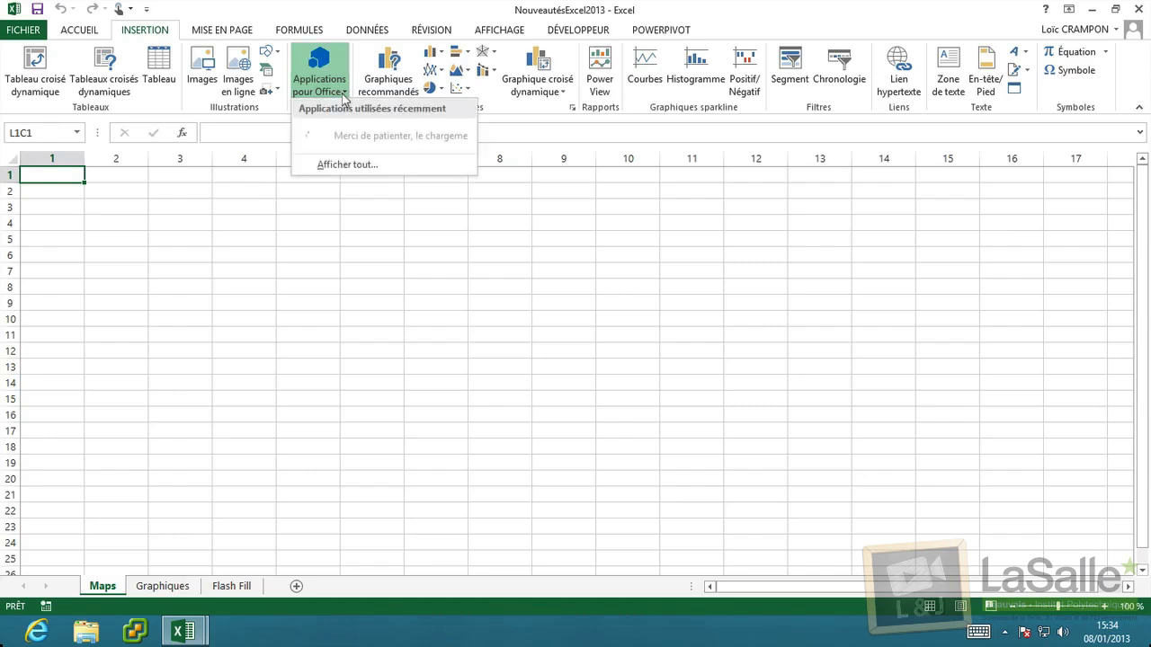
{"action": "left_click", "coordinate": [351, 166]}
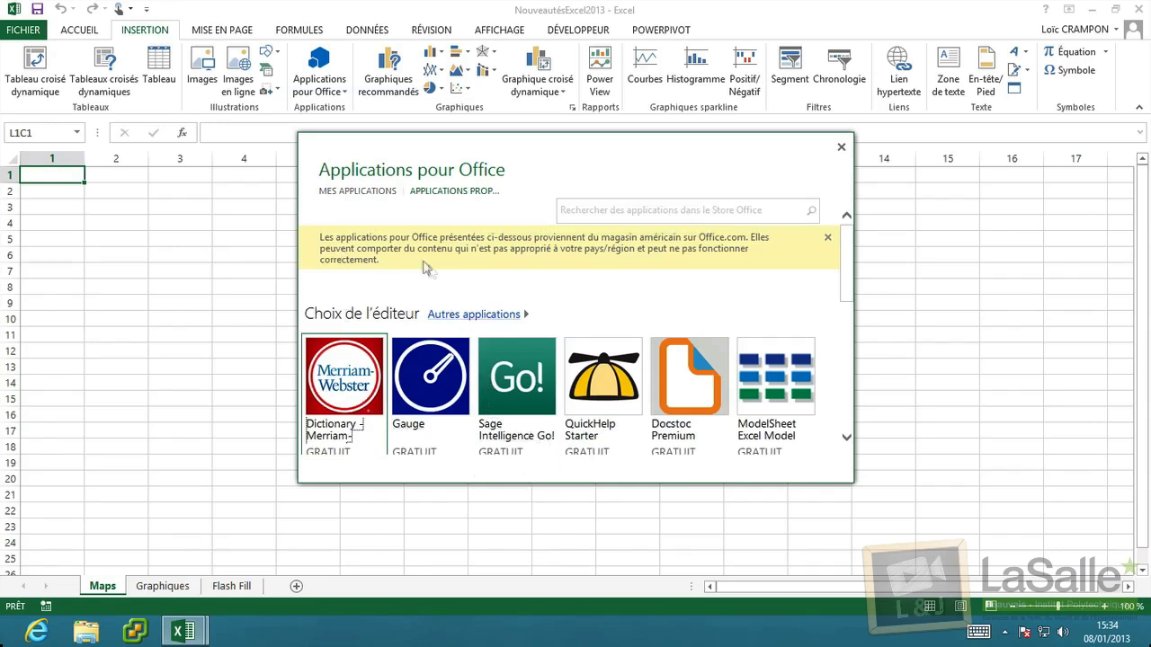
{"action": "left_click", "coordinate": [359, 191]}
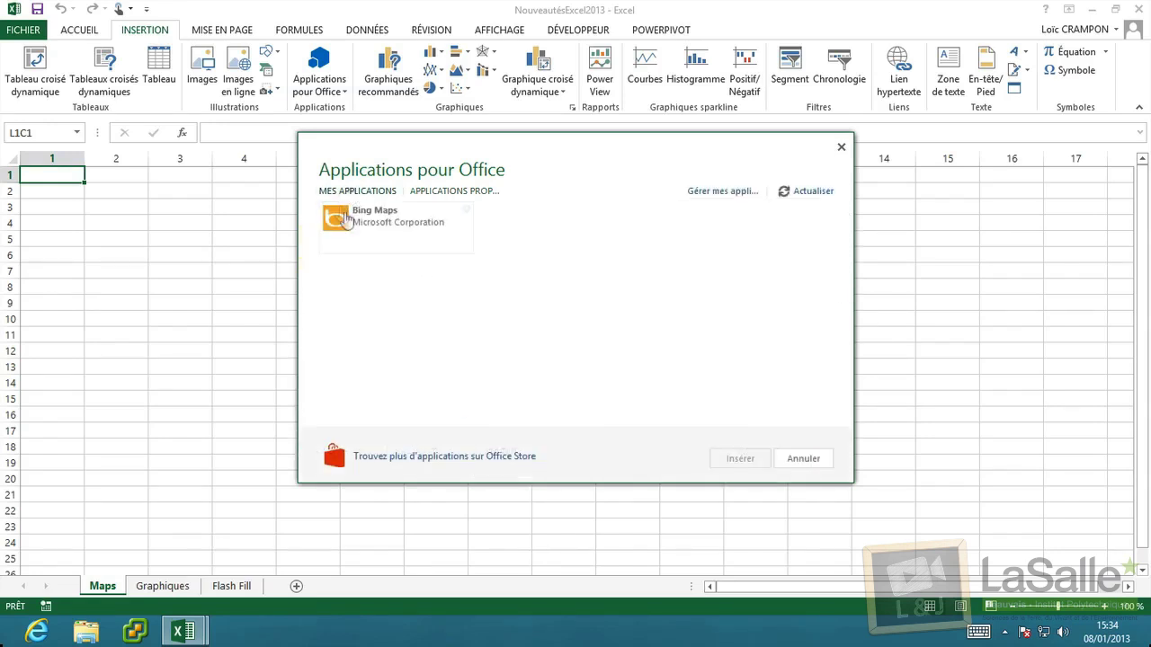
{"action": "left_click", "coordinate": [355, 224]}
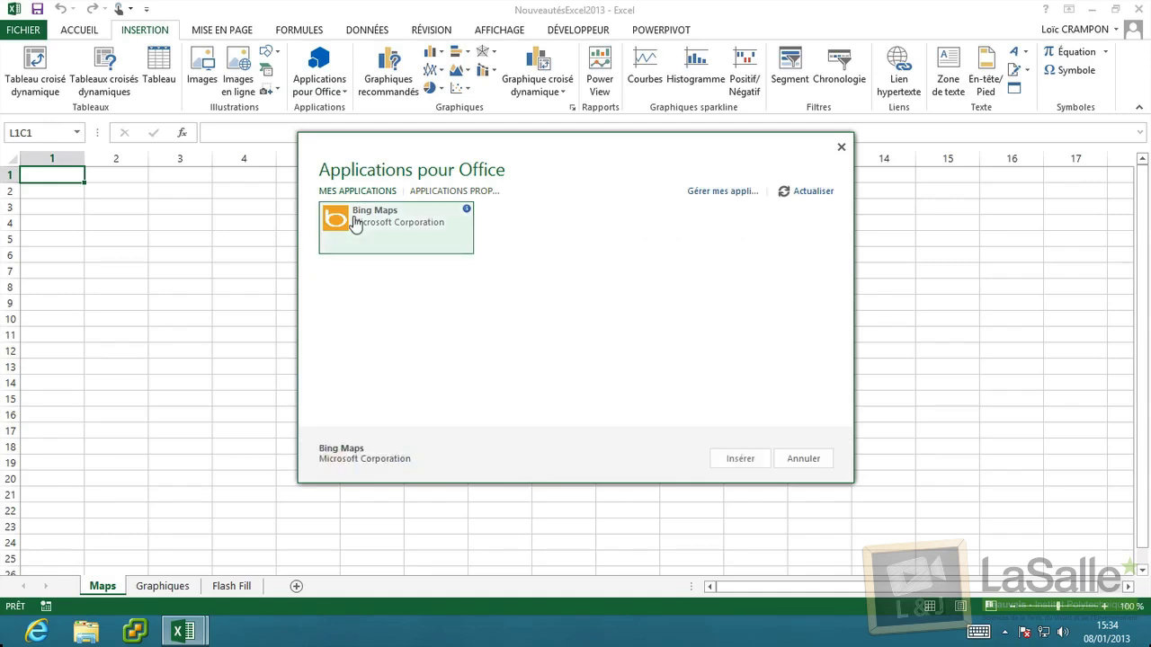
{"action": "left_click", "coordinate": [746, 459]}
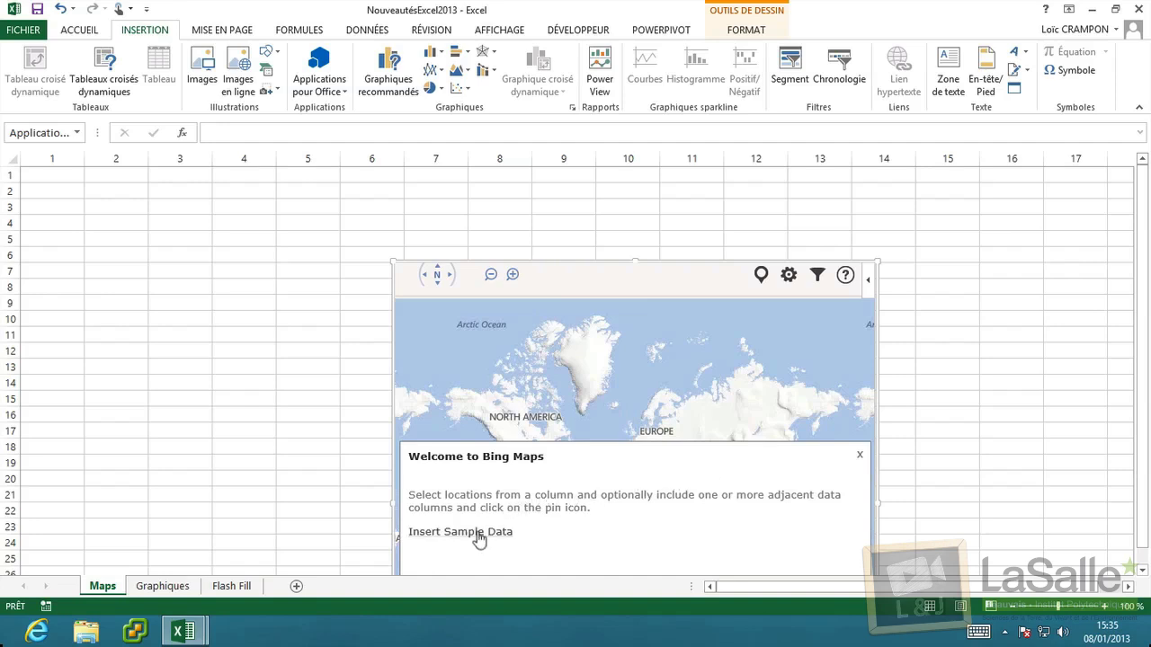
Load Bing Maps sample state data, pan to the western states and raise the map frame.
{"action": "left_click", "coordinate": [480, 535]}
{"action": "left_click", "coordinate": [476, 532]}
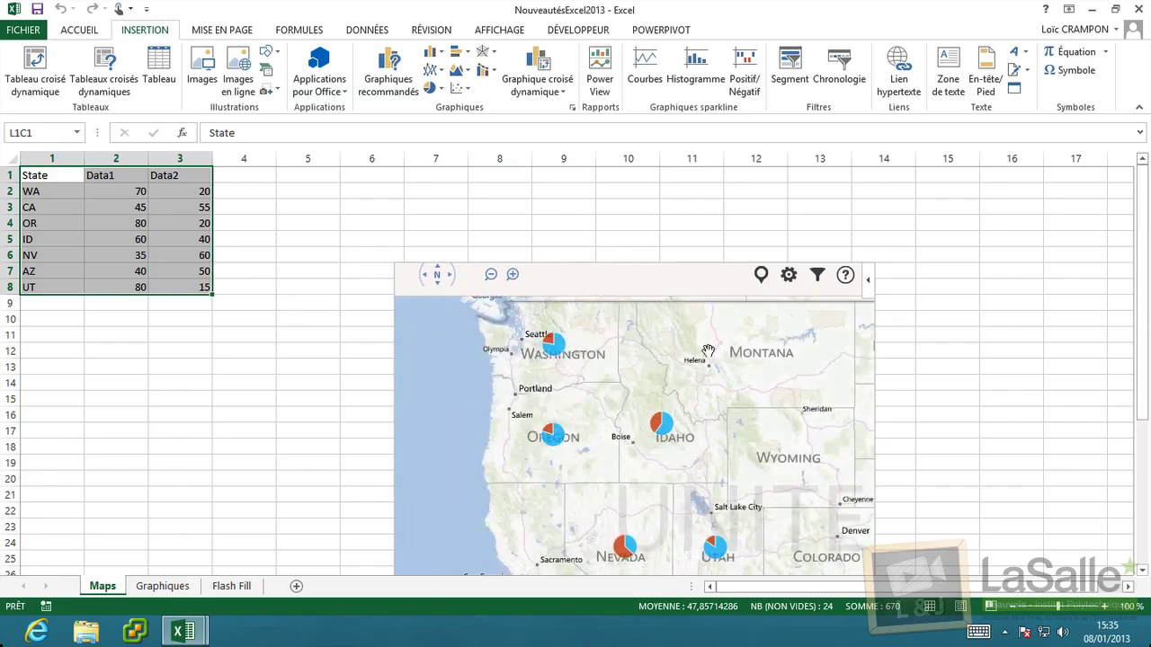
{"action": "left_click_drag", "start_coordinate": [707, 350], "coordinate": [698, 312]}
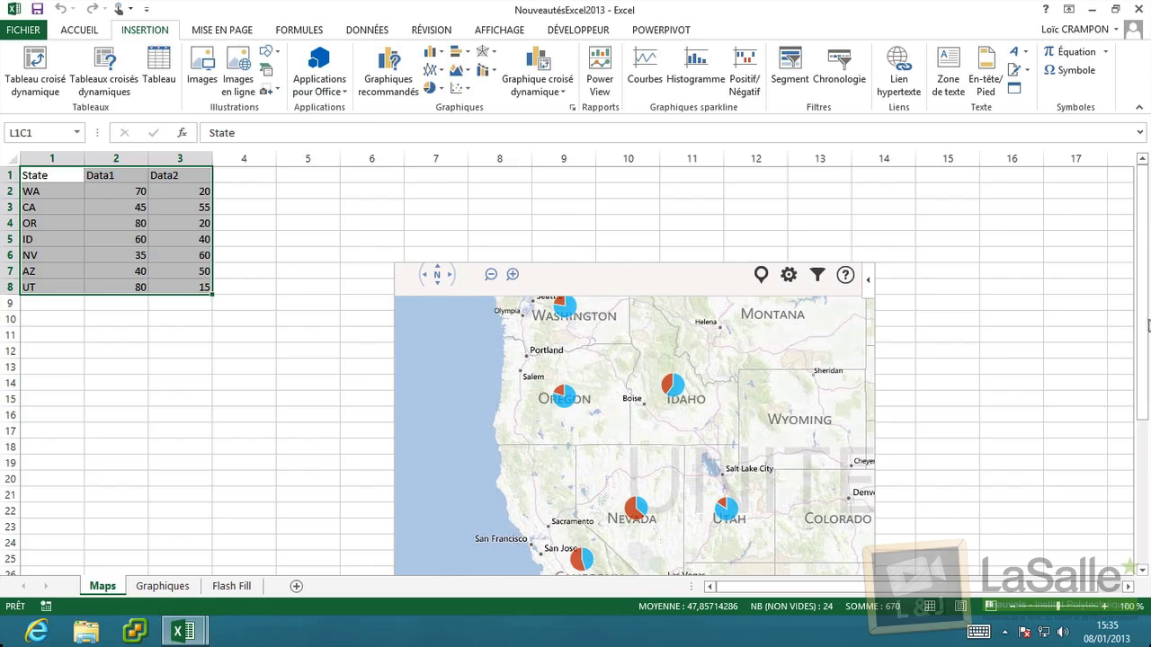
{"action": "left_click_drag", "start_coordinate": [680, 266], "coordinate": [683, 211]}
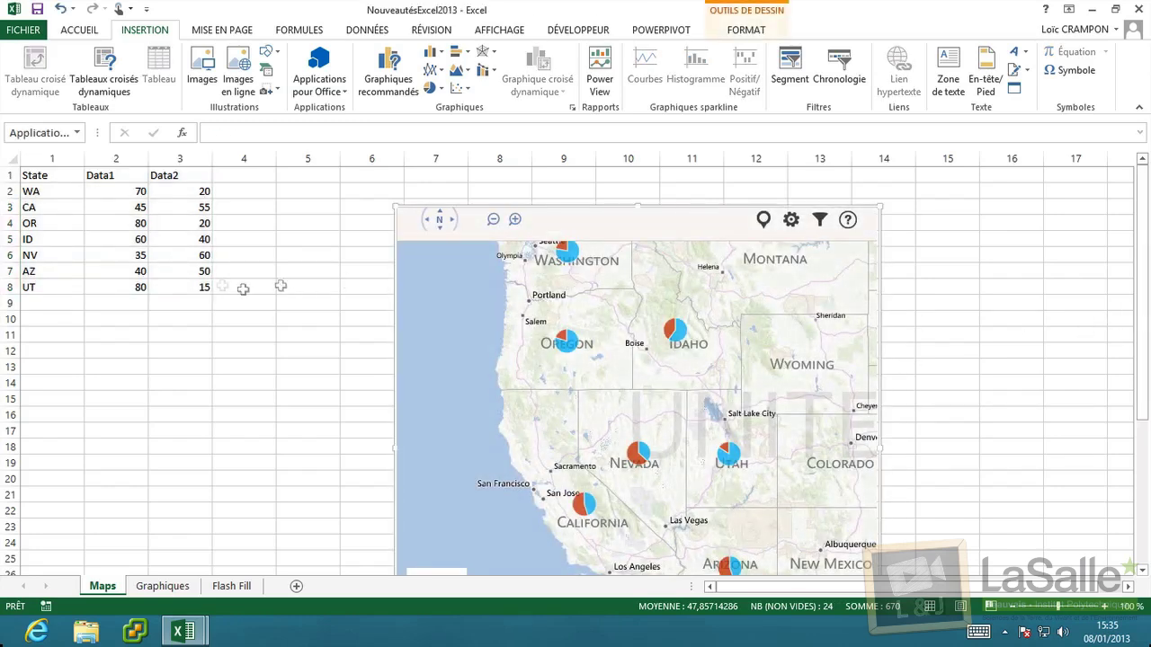
{"action": "left_click_drag", "start_coordinate": [40, 191], "coordinate": [203, 270]}
{"action": "left_click_drag", "start_coordinate": [733, 290], "coordinate": [649, 268]}
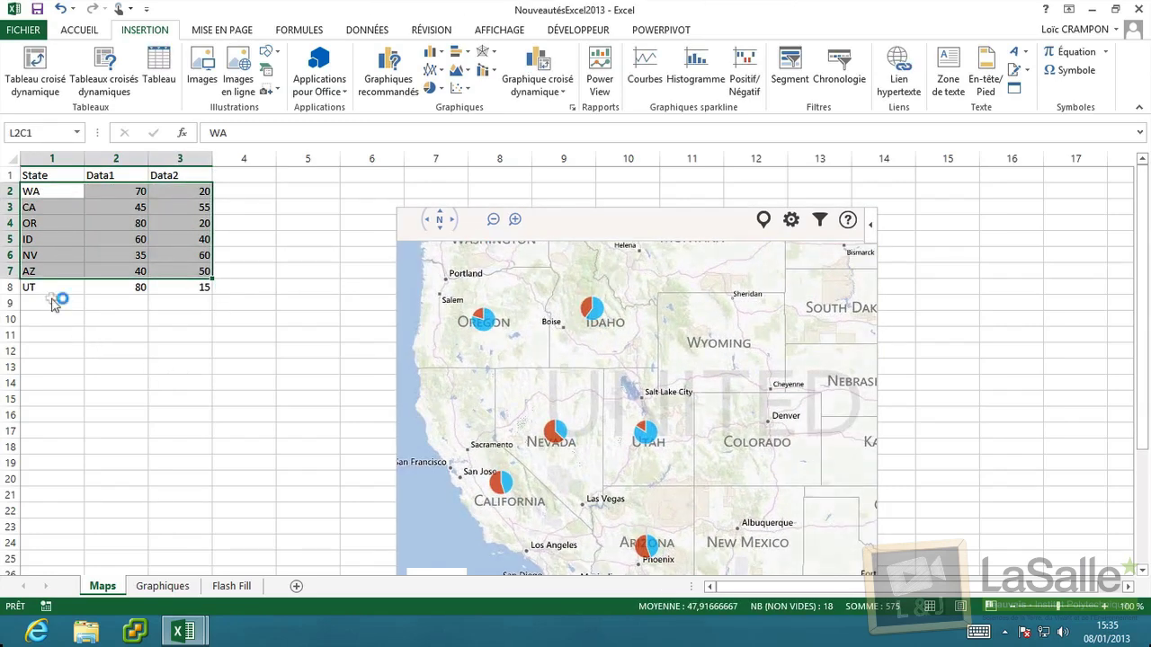
Add state NM in A9 with Data1 and Data2 values of 50.
{"action": "left_click", "coordinate": [53, 304]}
{"action": "type", "text": "NM"}
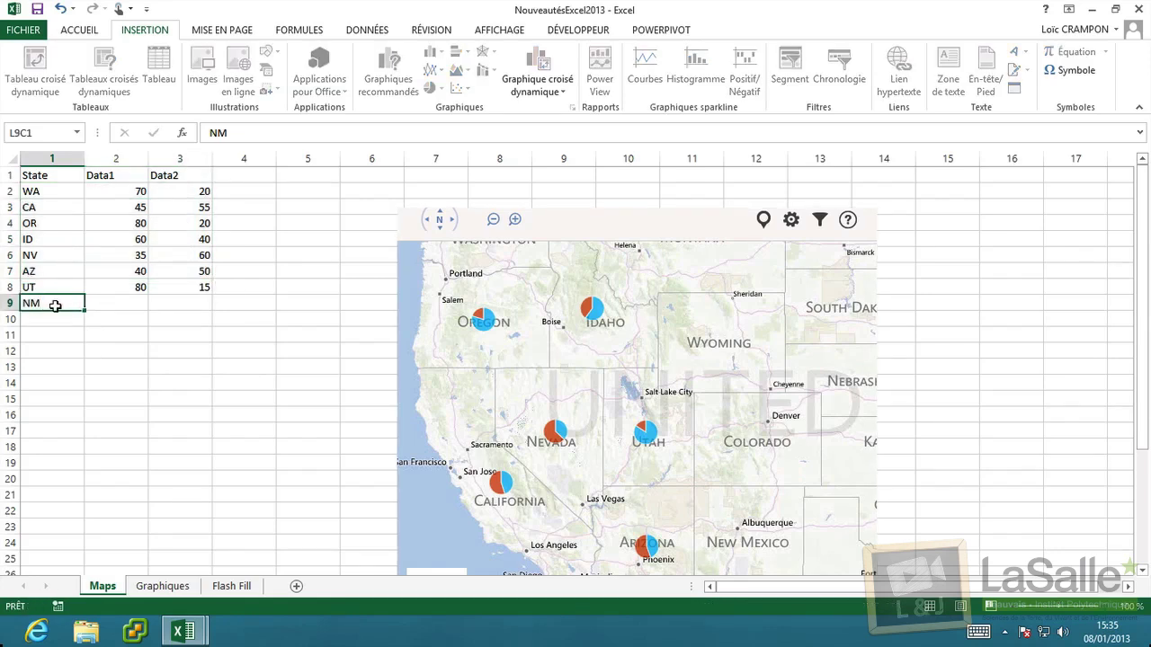
{"action": "key", "text": "Tab"}
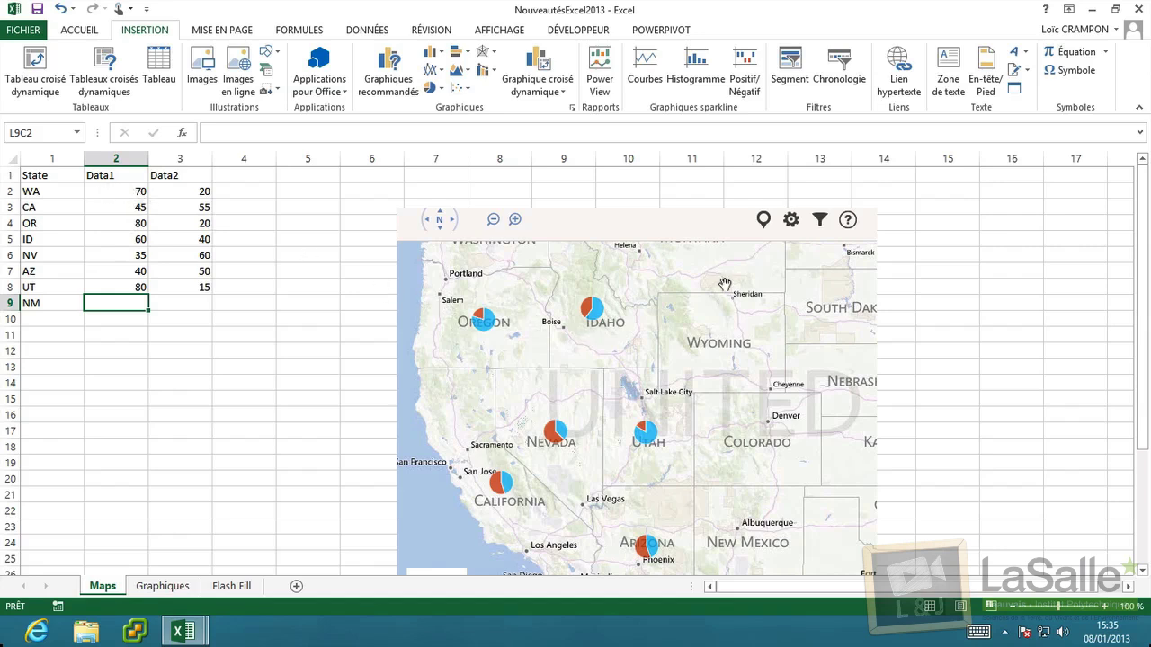
{"action": "left_click_drag", "start_coordinate": [728, 293], "coordinate": [745, 338]}
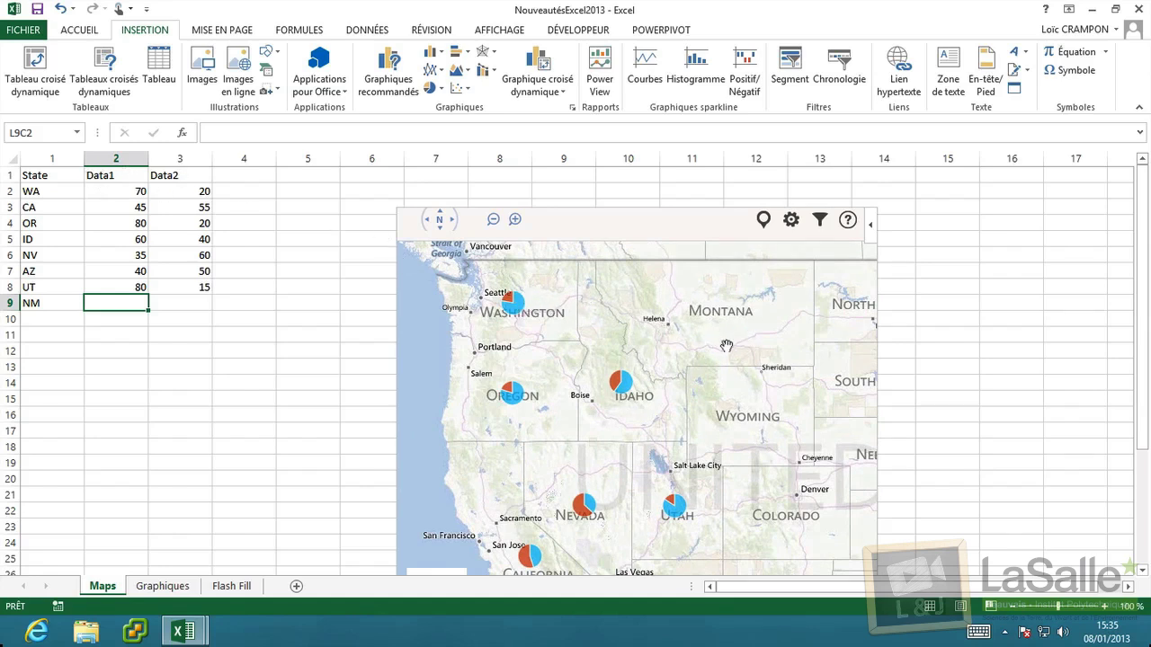
{"action": "left_click_drag", "start_coordinate": [726, 345], "coordinate": [690, 303]}
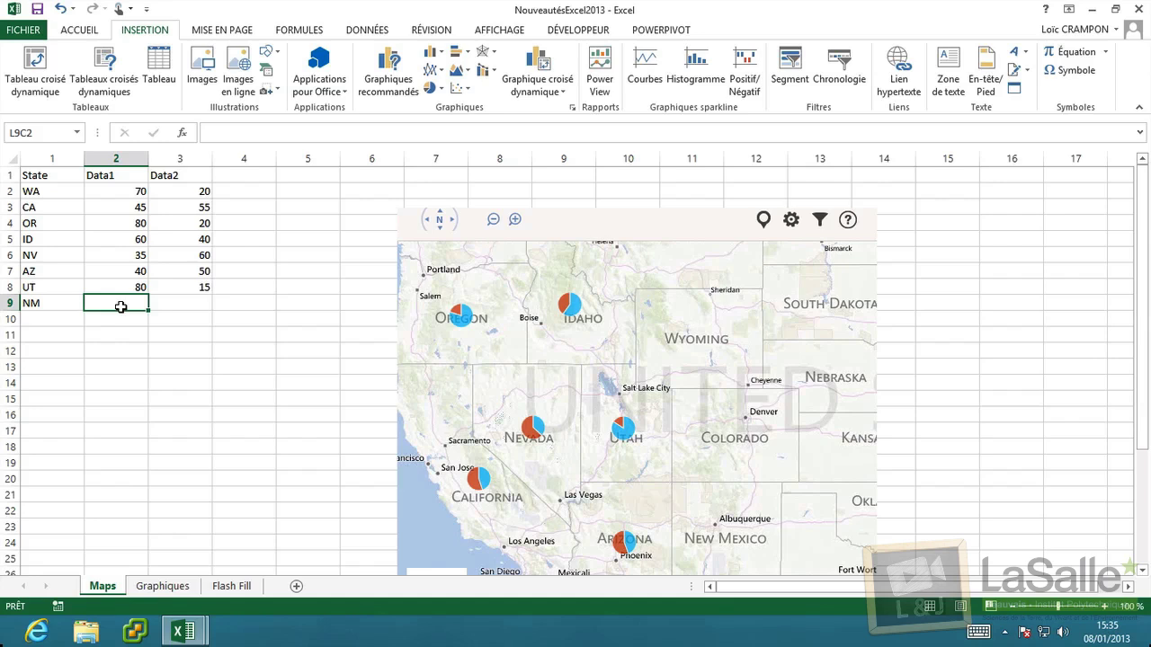
{"action": "type", "text": "50"}
{"action": "key", "text": "Tab"}
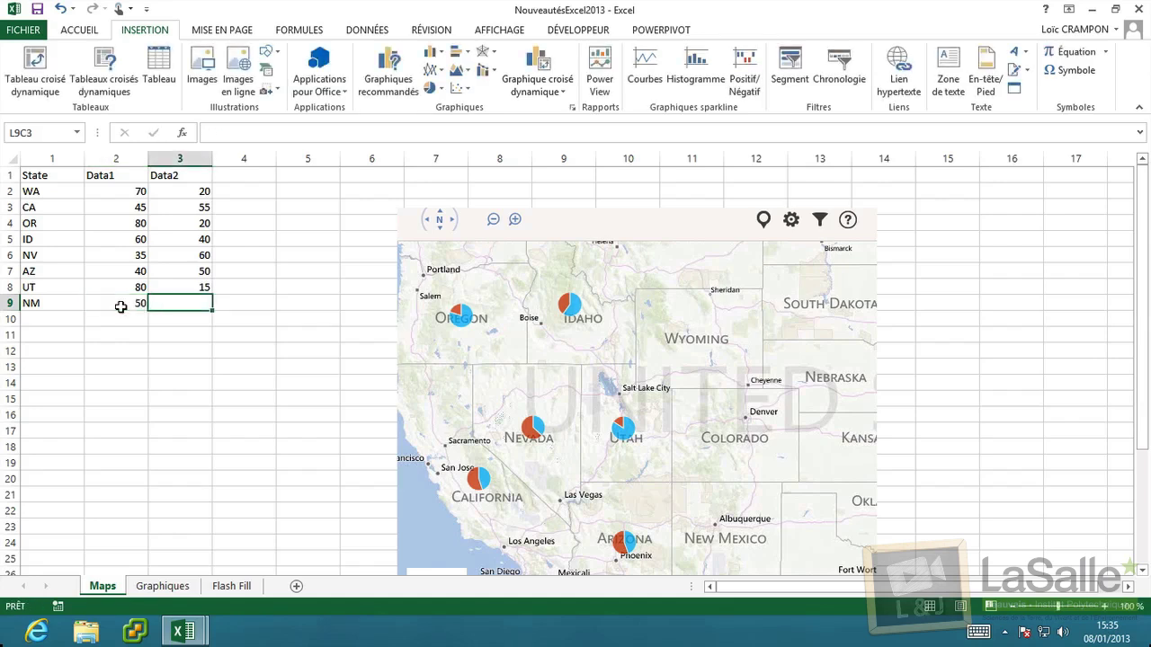
{"action": "type", "text": "50"}
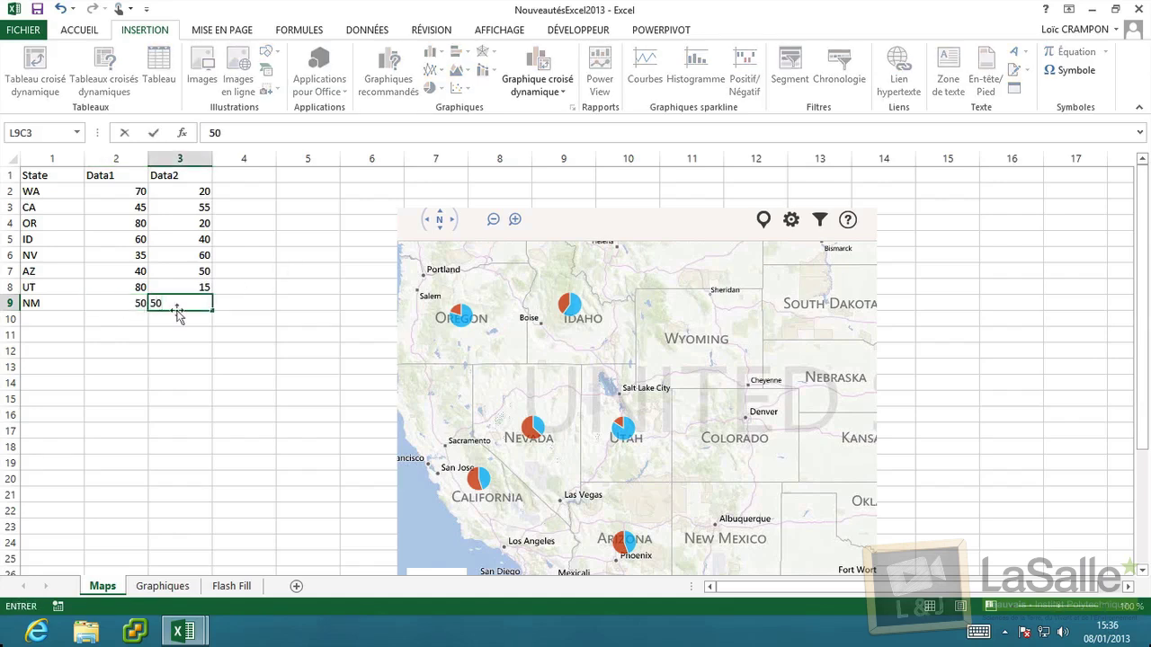
{"action": "key", "text": "Return"}
Replot table A1:C7 on the map, move the map up-left, and open the Graphiques sheet.
{"action": "left_click_drag", "start_coordinate": [36, 178], "coordinate": [184, 303]}
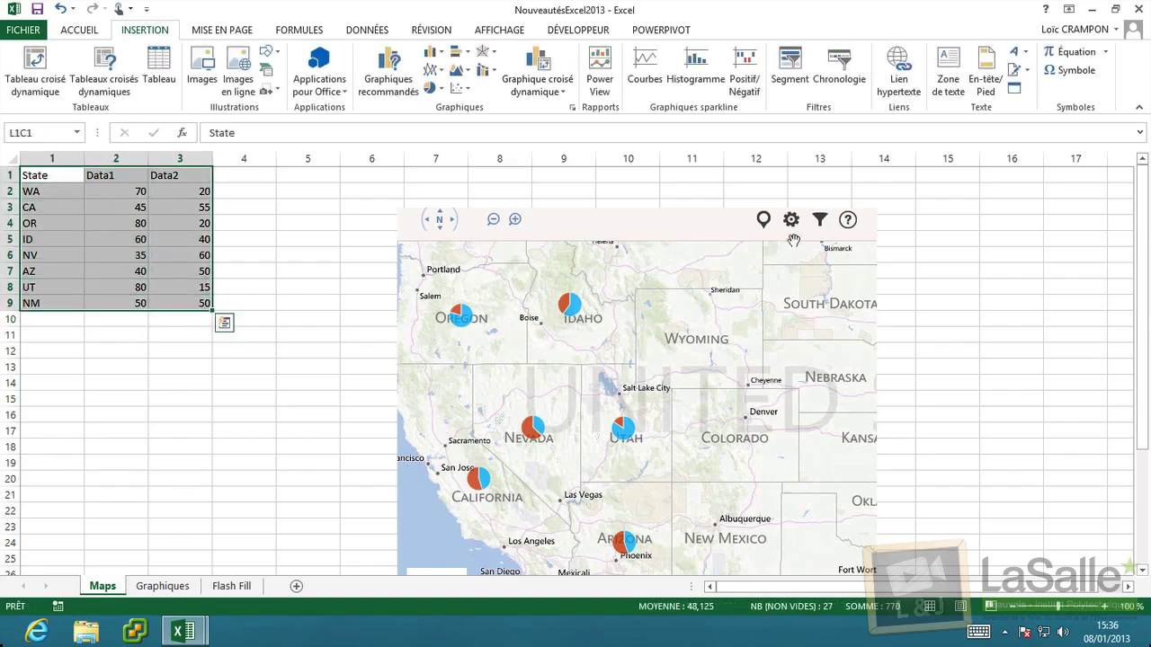
{"action": "left_click", "coordinate": [764, 220]}
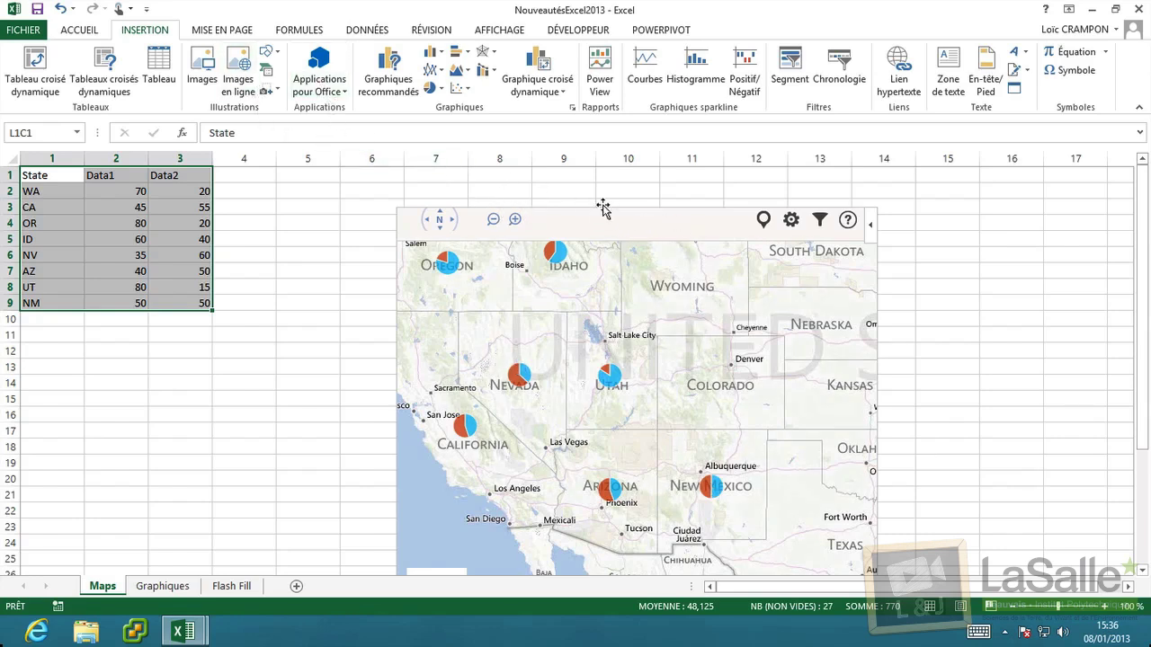
{"action": "left_click_drag", "start_coordinate": [603, 209], "coordinate": [569, 187]}
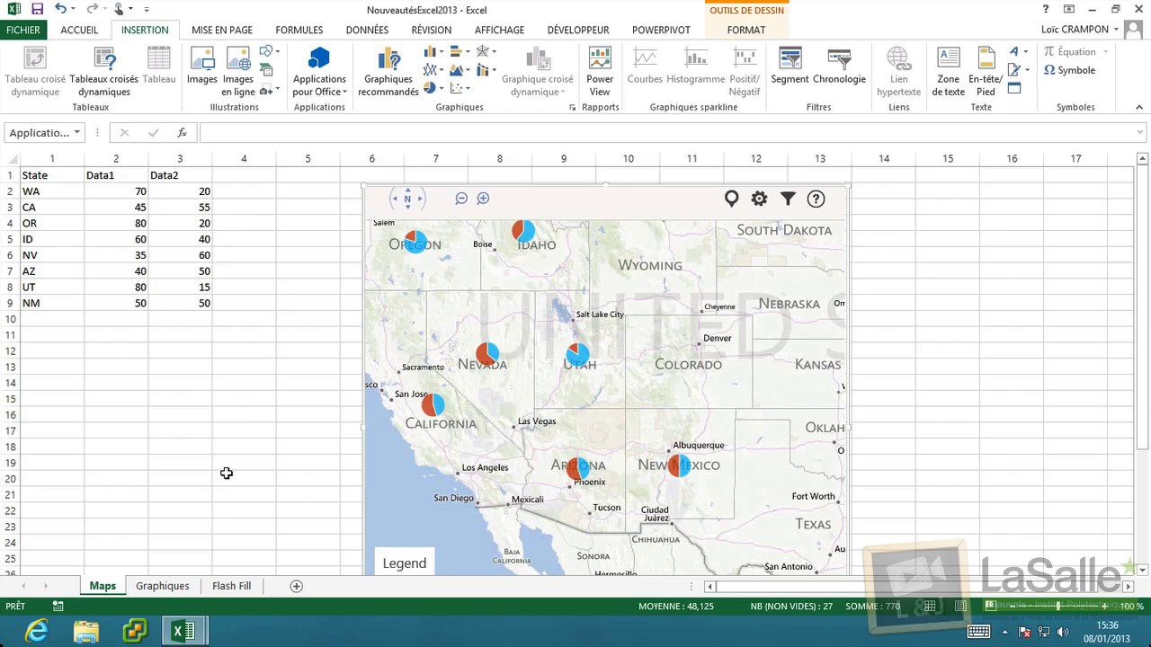
{"action": "left_click", "coordinate": [151, 586]}
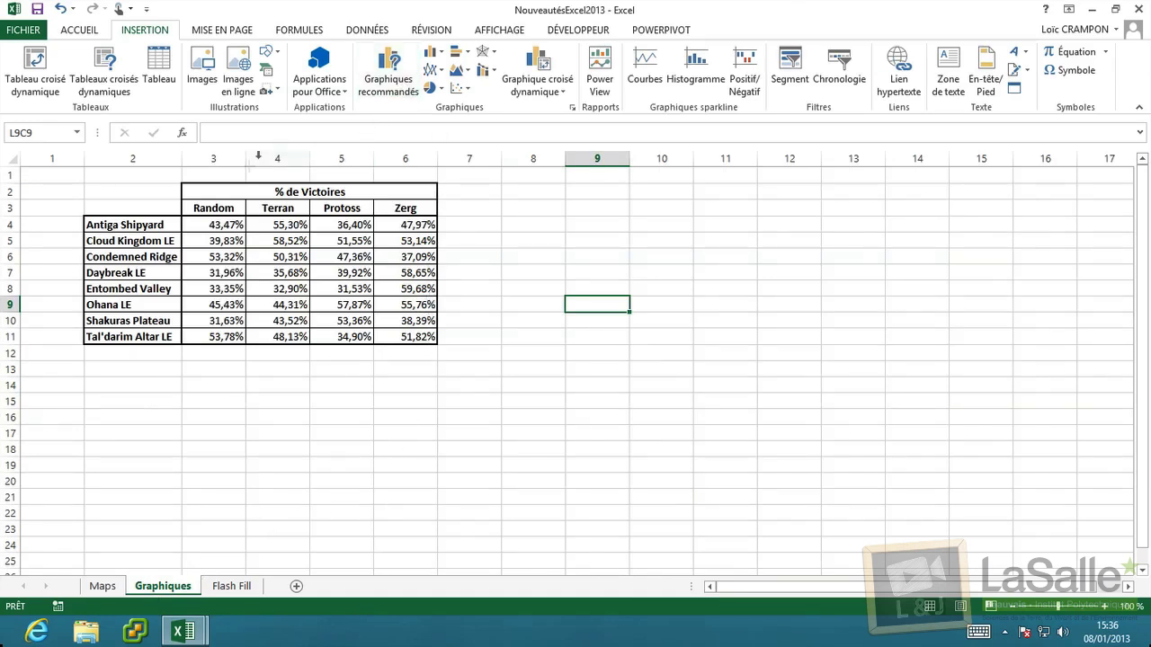
Chart C3:F11 as a recommended Histogramme empilé (stacked column) chart.
{"action": "left_click_drag", "start_coordinate": [213, 208], "coordinate": [420, 345]}
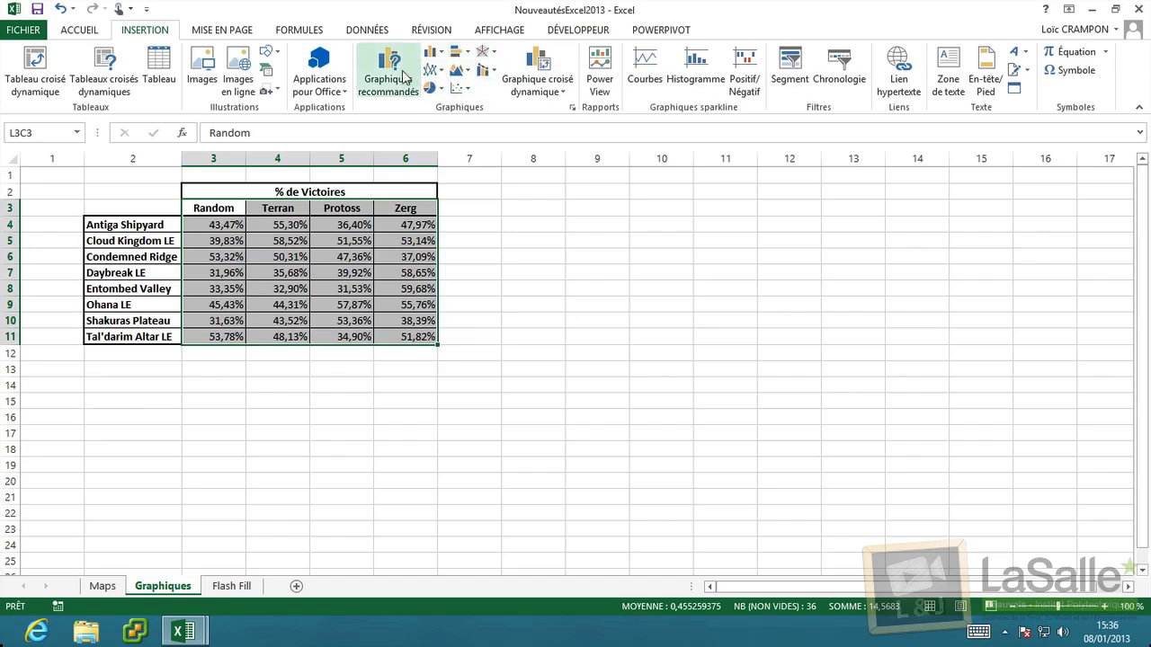
{"action": "left_click", "coordinate": [404, 79]}
{"action": "left_click_drag", "start_coordinate": [800, 101], "coordinate": [794, 74]}
{"action": "left_click_drag", "start_coordinate": [719, 300], "coordinate": [728, 457]}
{"action": "left_click", "coordinate": [664, 213]}
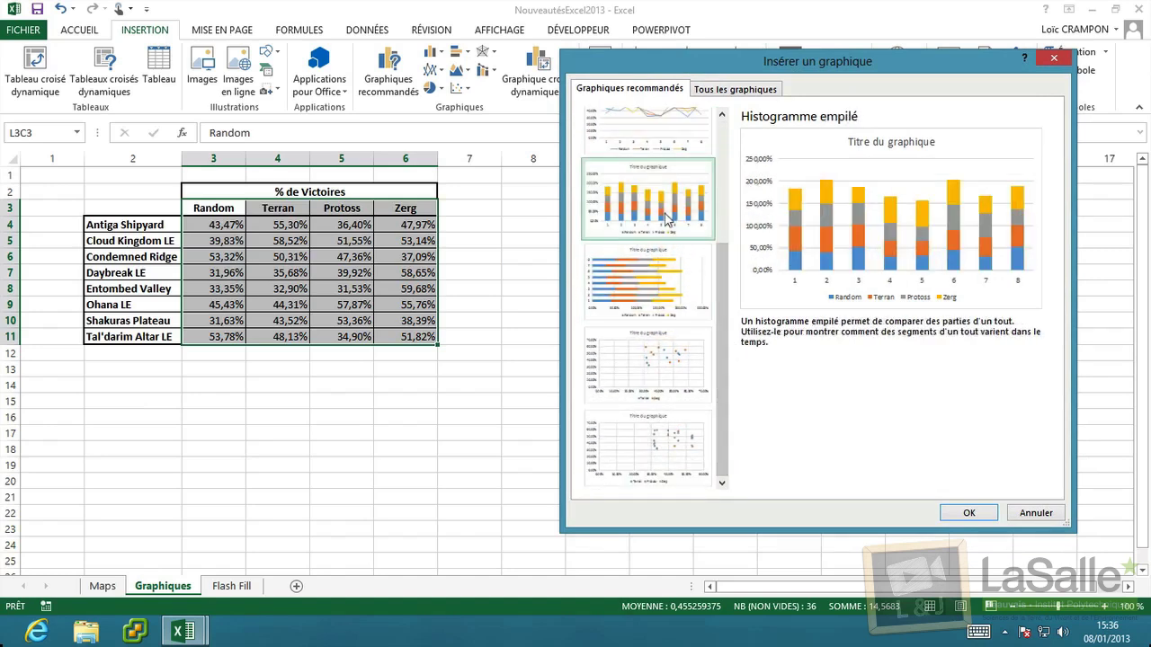
{"action": "left_click_drag", "start_coordinate": [725, 280], "coordinate": [731, 250]}
{"action": "left_click", "coordinate": [687, 189]}
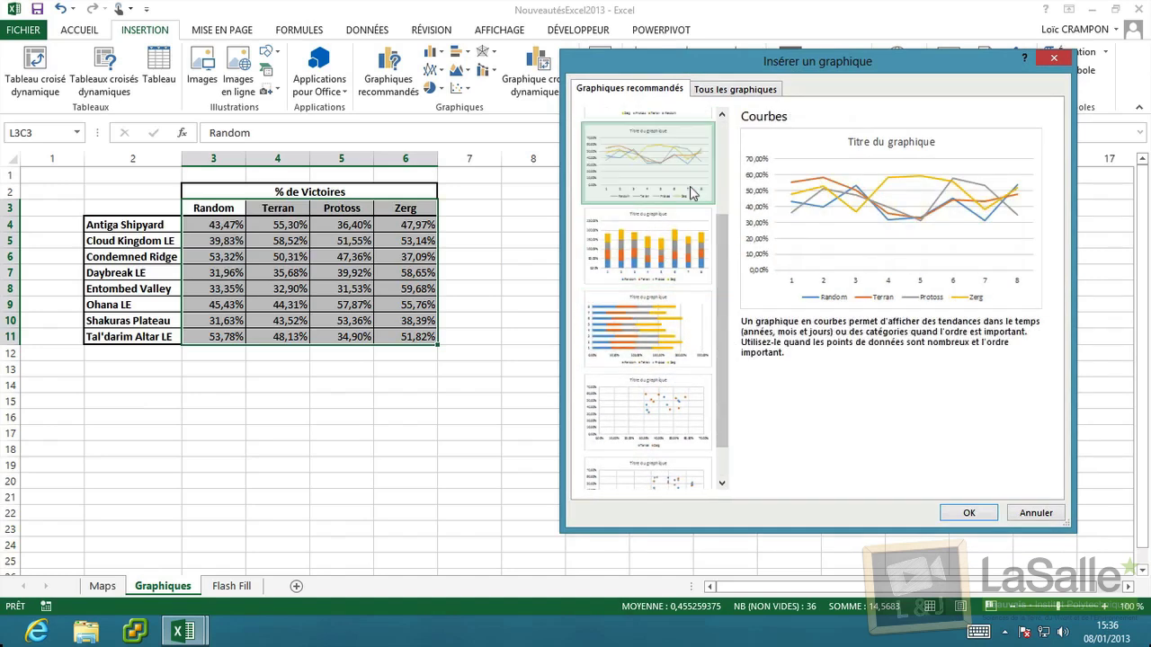
{"action": "left_click", "coordinate": [689, 251]}
{"action": "left_click", "coordinate": [647, 326]}
{"action": "left_click", "coordinate": [689, 253]}
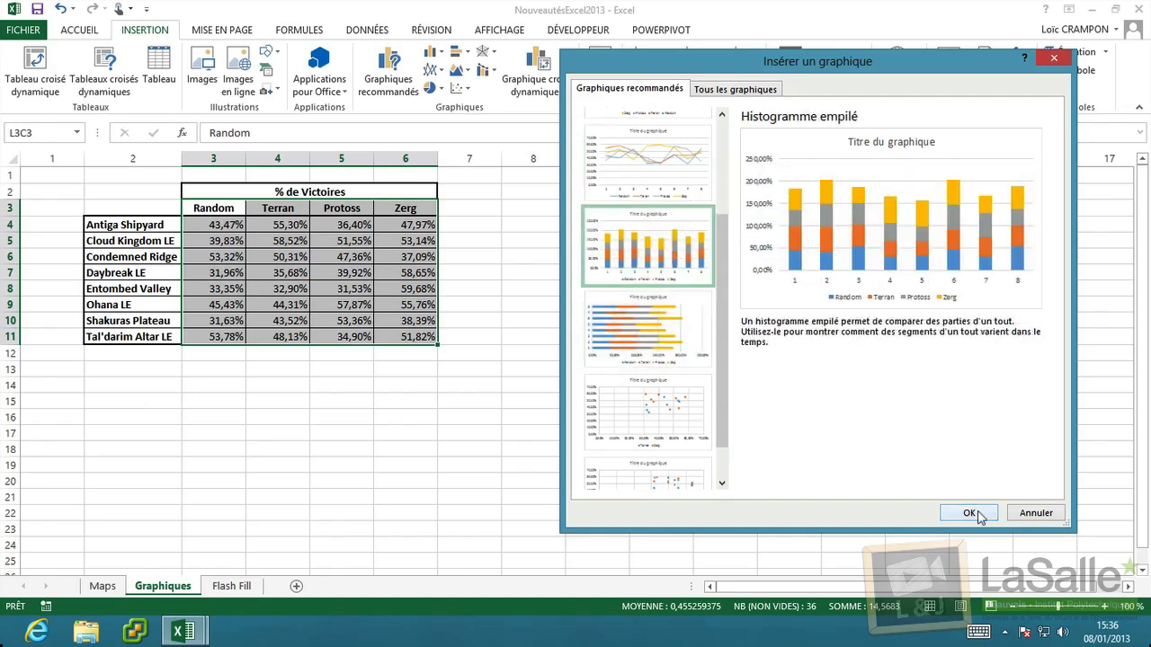
{"action": "left_click", "coordinate": [970, 513]}
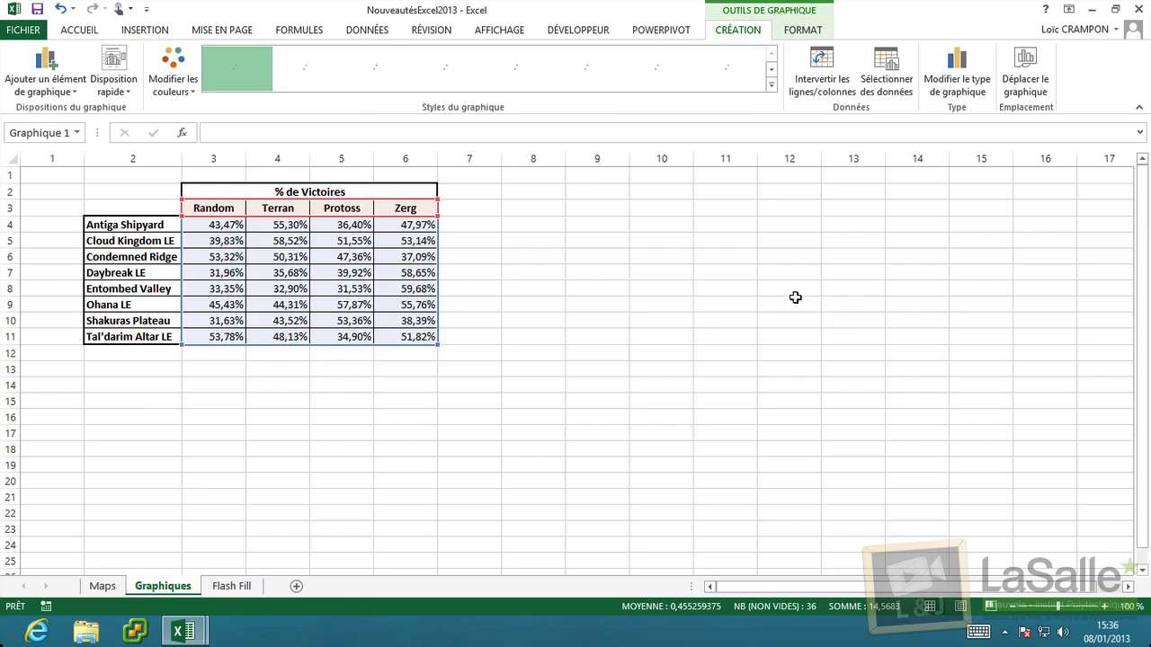
Move the chart beside the table, remove its legend, and add axis titles and a chart title.
{"action": "left_click_drag", "start_coordinate": [662, 267], "coordinate": [764, 191]}
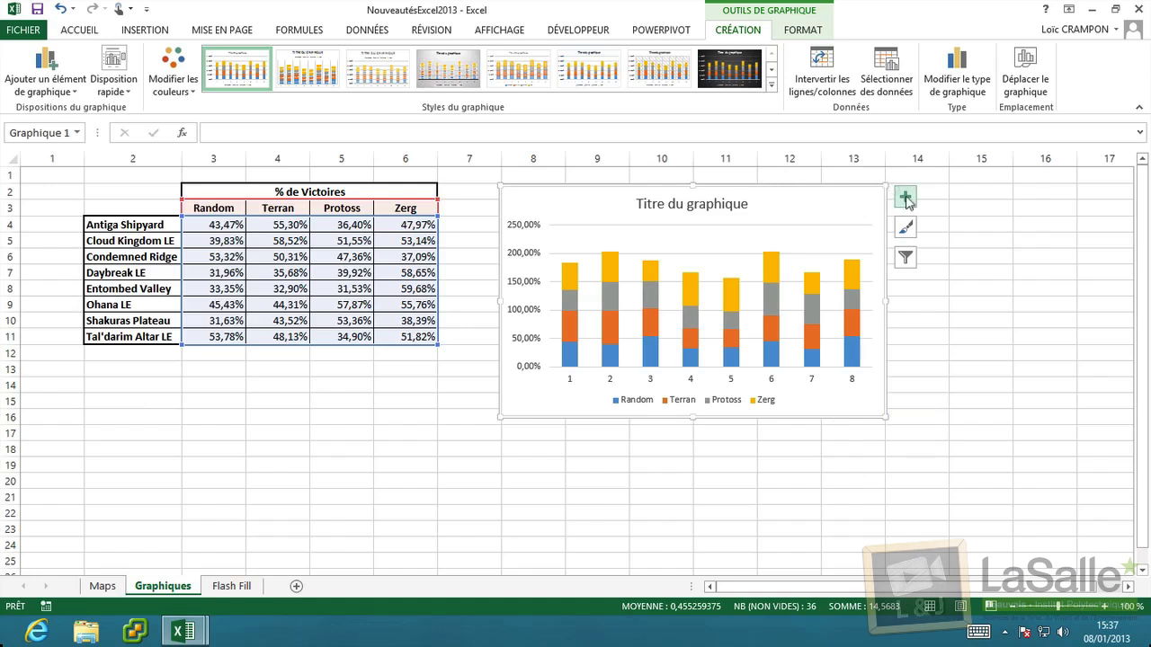
{"action": "left_click", "coordinate": [906, 198]}
{"action": "left_click", "coordinate": [981, 232]}
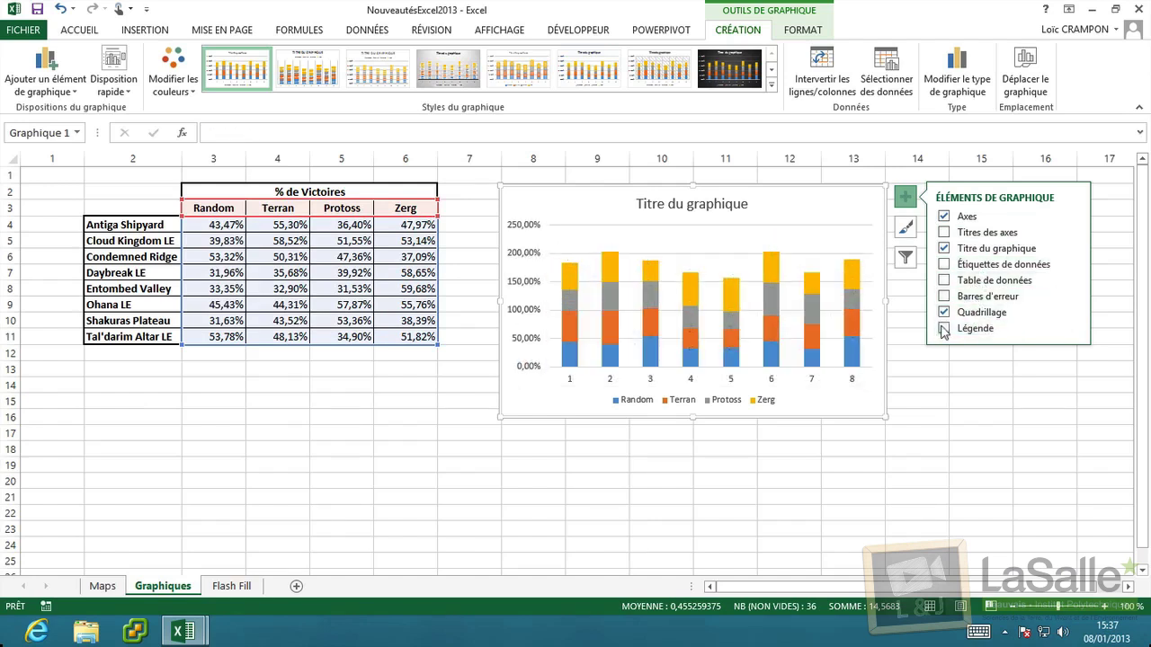
{"action": "left_click", "coordinate": [943, 331]}
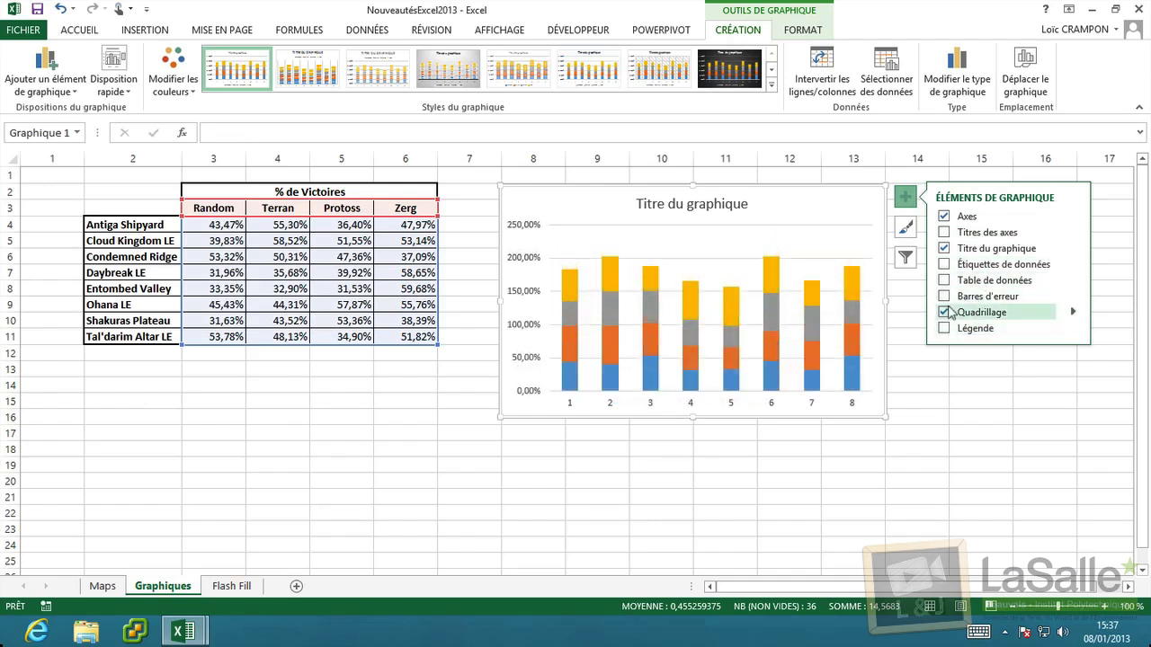
{"action": "left_click", "coordinate": [944, 233]}
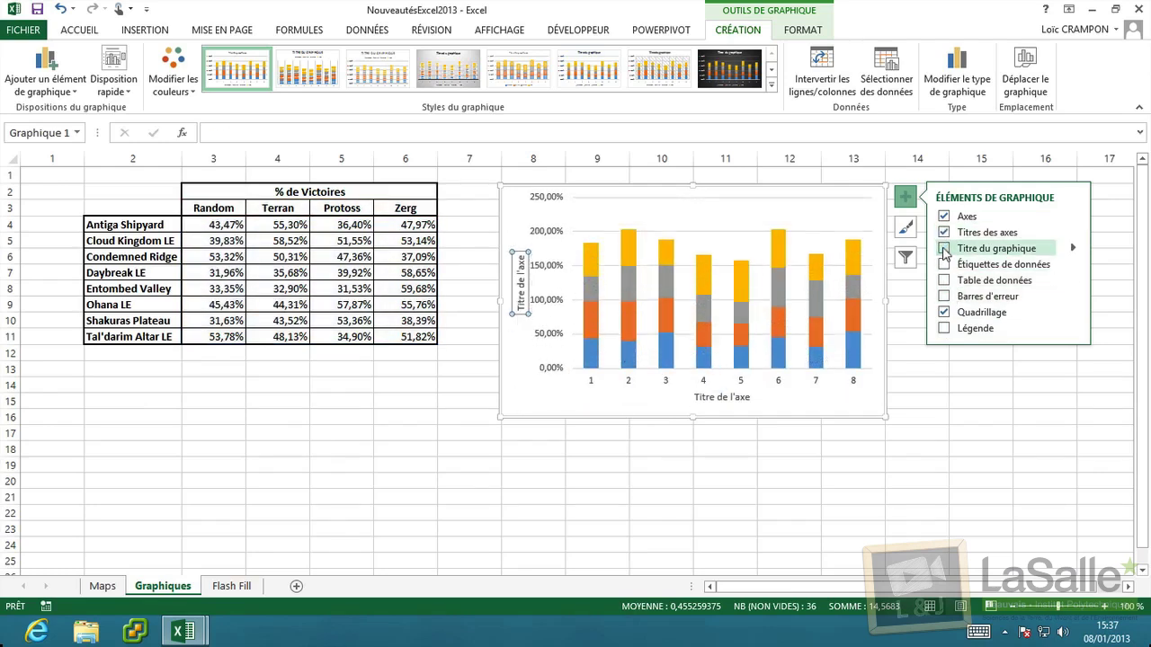
{"action": "left_click", "coordinate": [944, 249]}
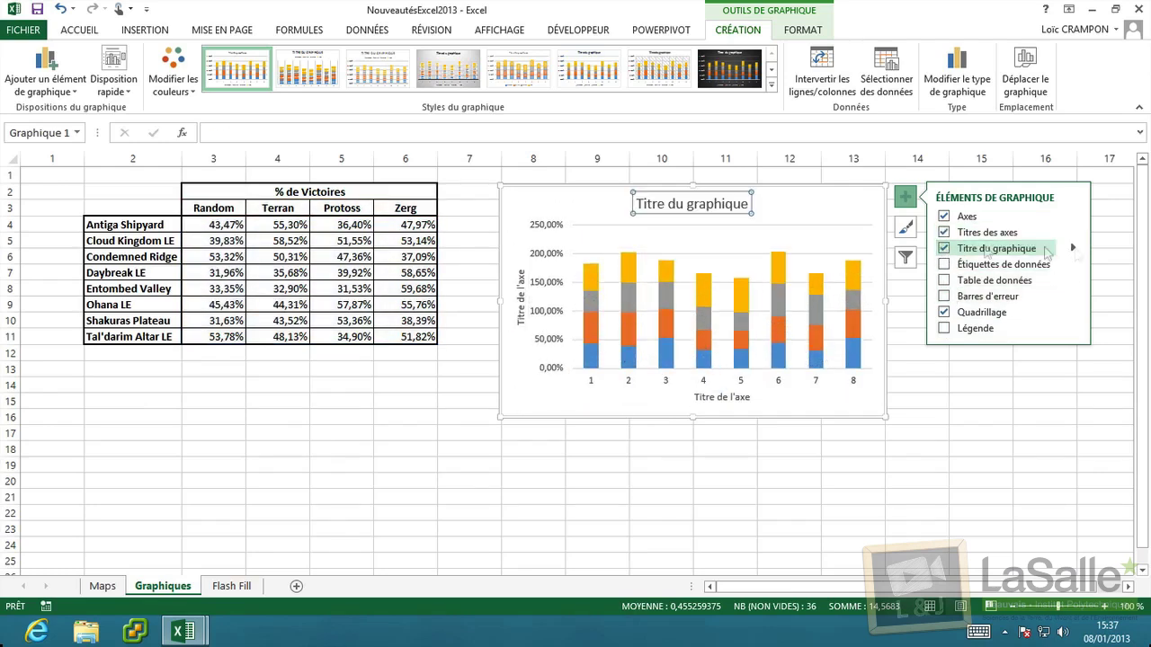
{"action": "left_click", "coordinate": [1073, 248]}
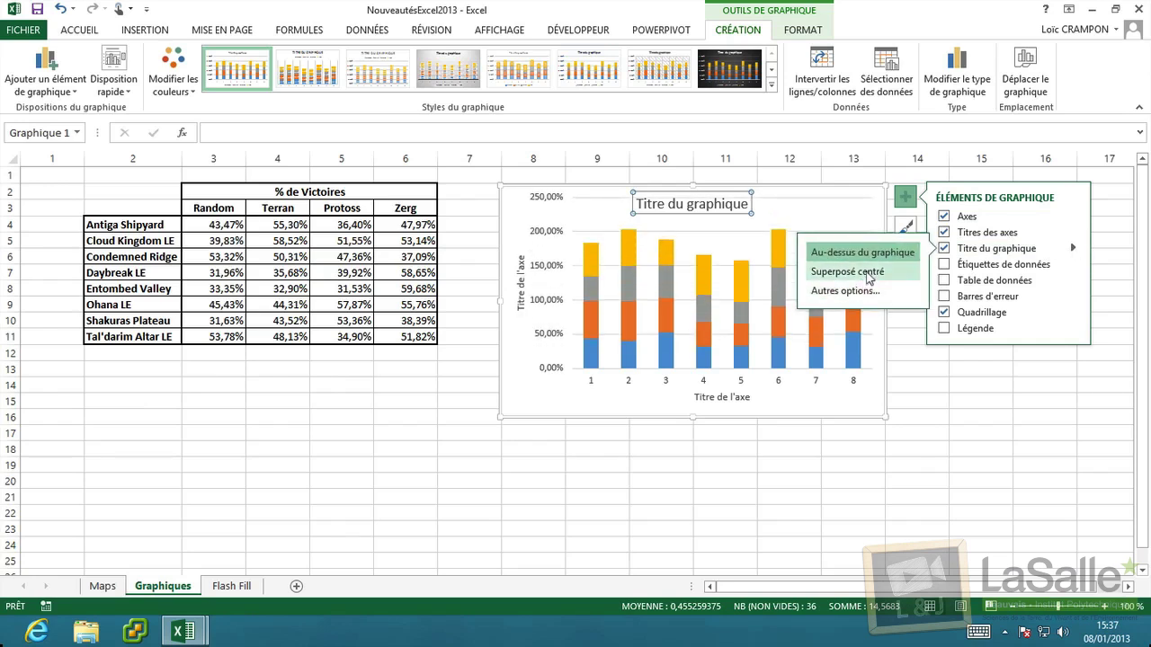
{"action": "left_click", "coordinate": [909, 228]}
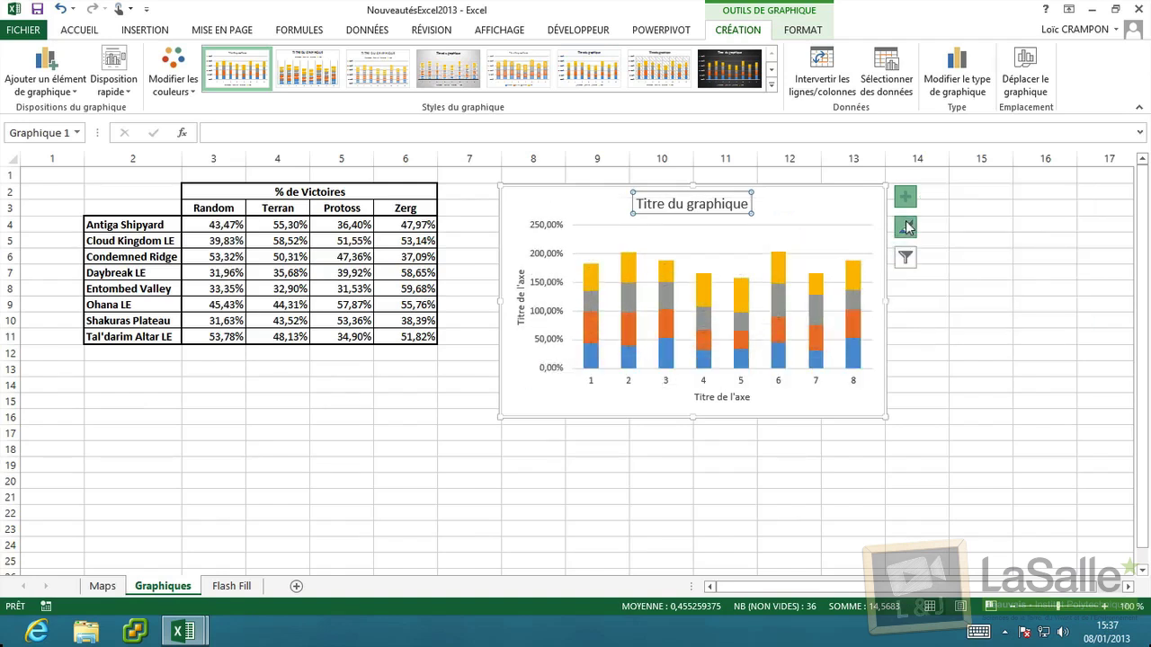
{"action": "left_click", "coordinate": [909, 229]}
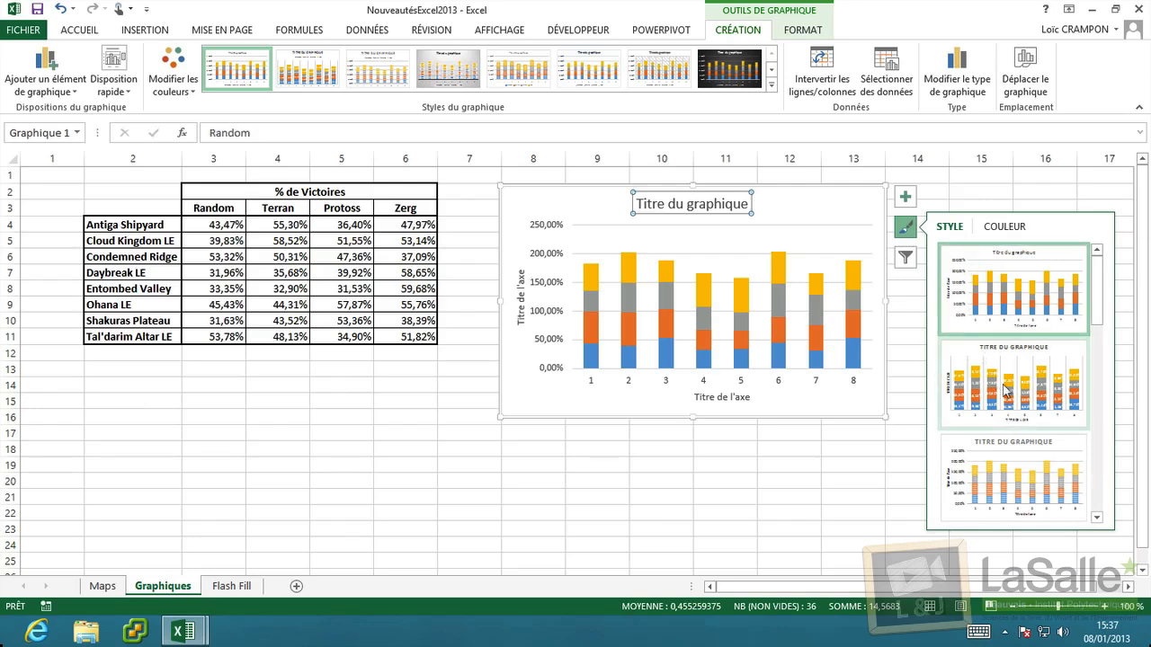
Apply the striped-background chart style and browse the COULEUR palettes.
{"action": "scroll", "coordinate": [1052, 465], "scroll_direction": "down", "scroll_amount": 3}
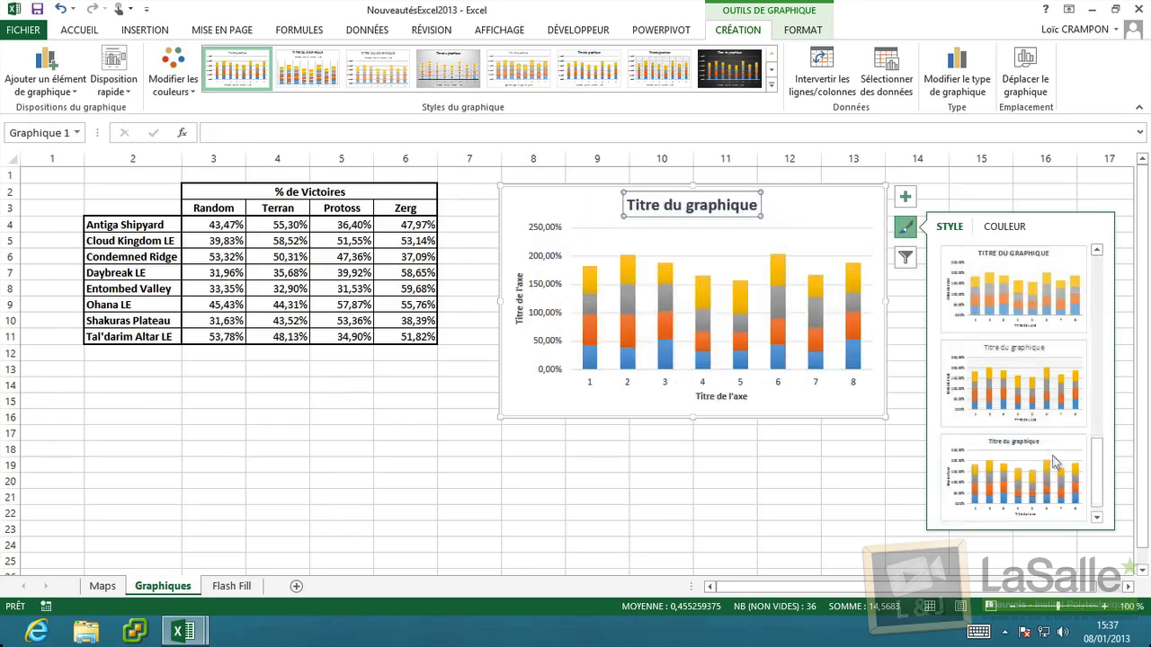
{"action": "scroll", "coordinate": [1053, 438], "scroll_direction": "up", "scroll_amount": 1}
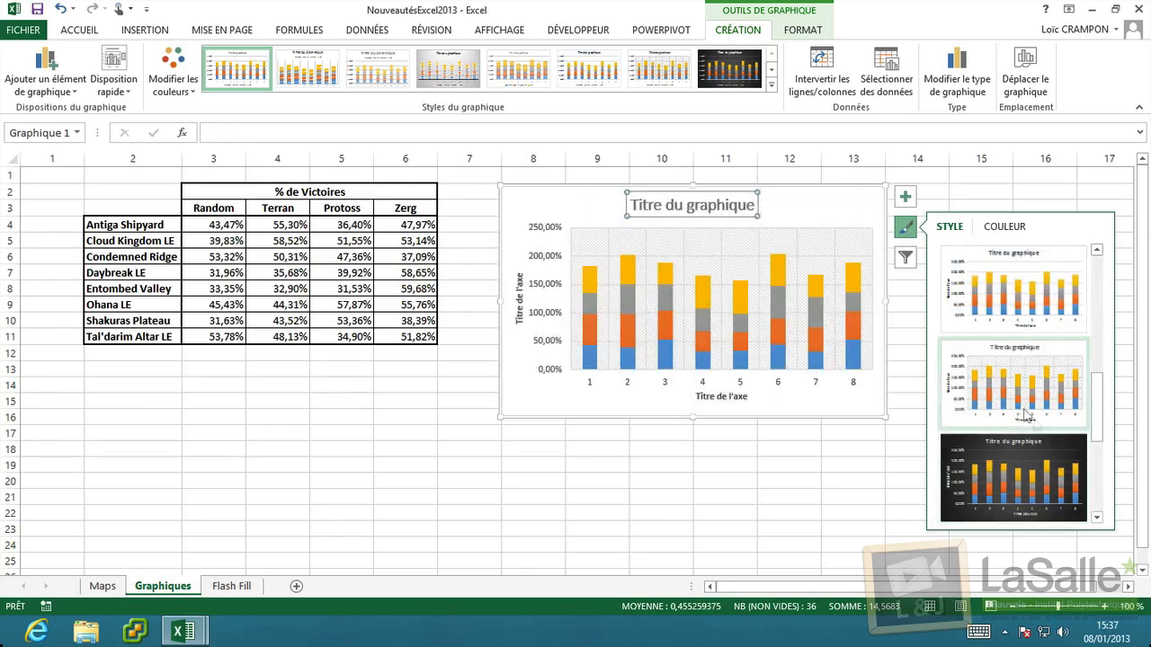
{"action": "left_click", "coordinate": [1021, 401]}
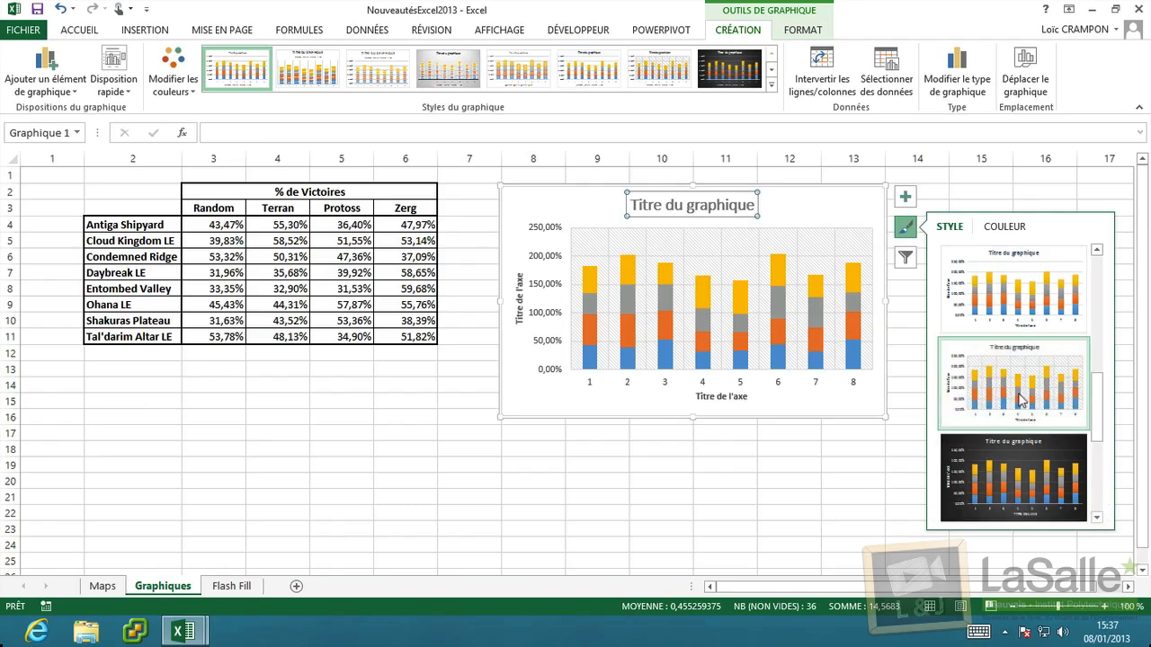
{"action": "left_click", "coordinate": [1014, 227]}
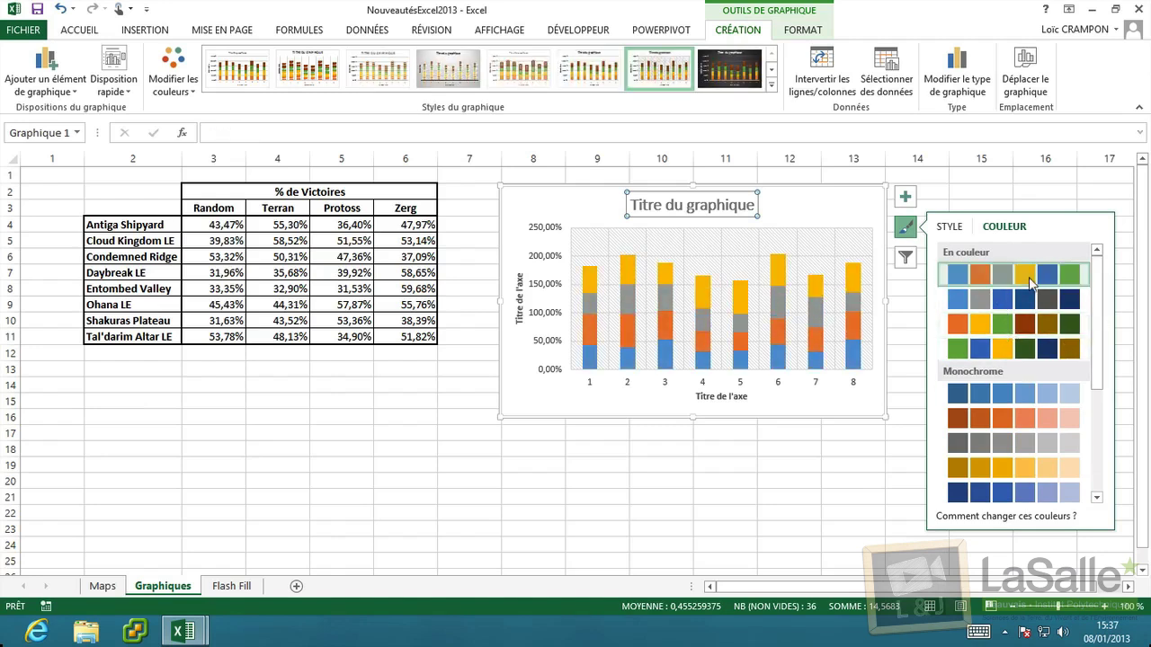
{"action": "left_click", "coordinate": [950, 227]}
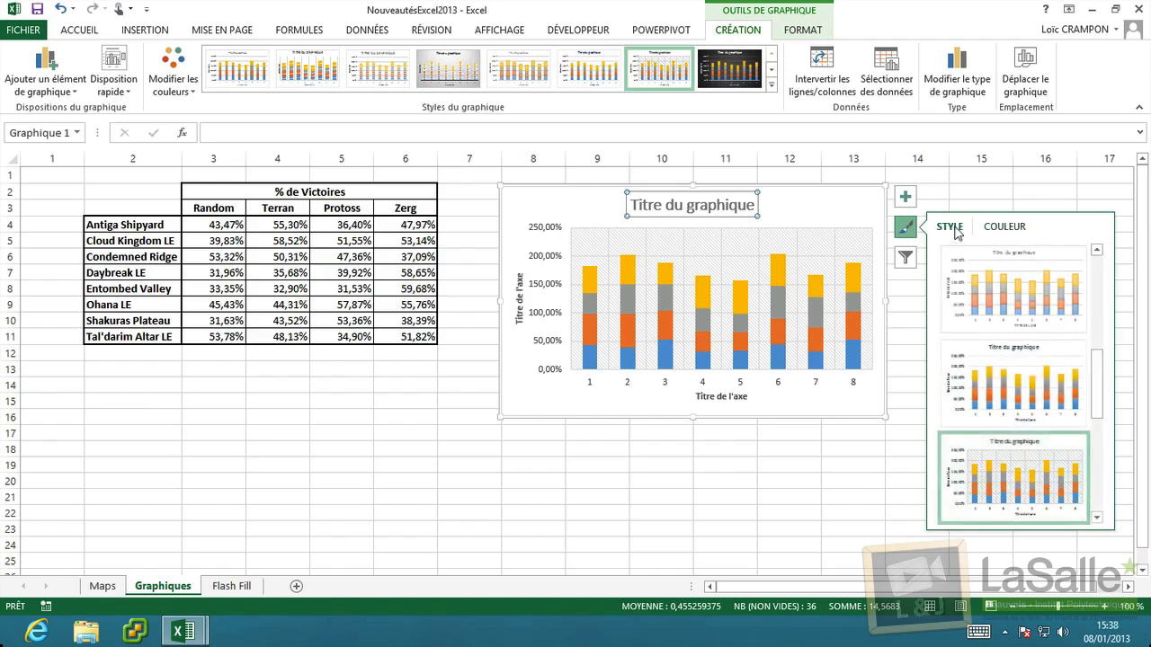
Show the chart filters listing the Random, Terran, Protoss and Zerg series and categories 1–8.
{"action": "left_click", "coordinate": [904, 261]}
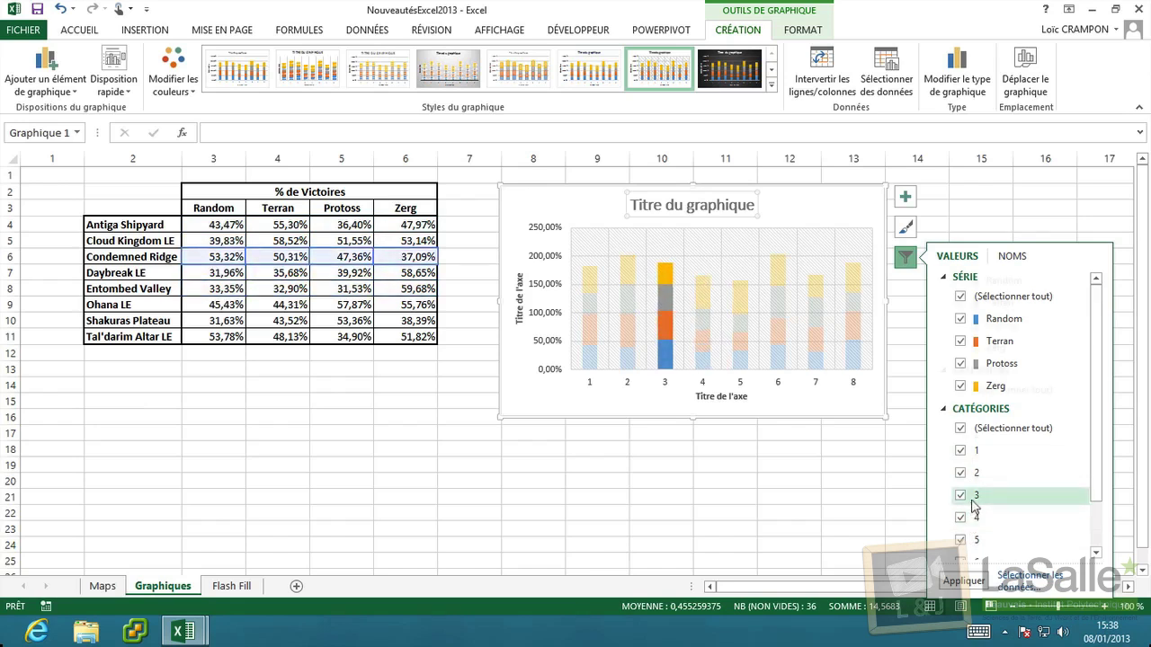
{"action": "scroll", "coordinate": [973, 508], "scroll_direction": "down", "scroll_amount": 1}
{"action": "scroll", "coordinate": [975, 438], "scroll_direction": "up", "scroll_amount": 1}
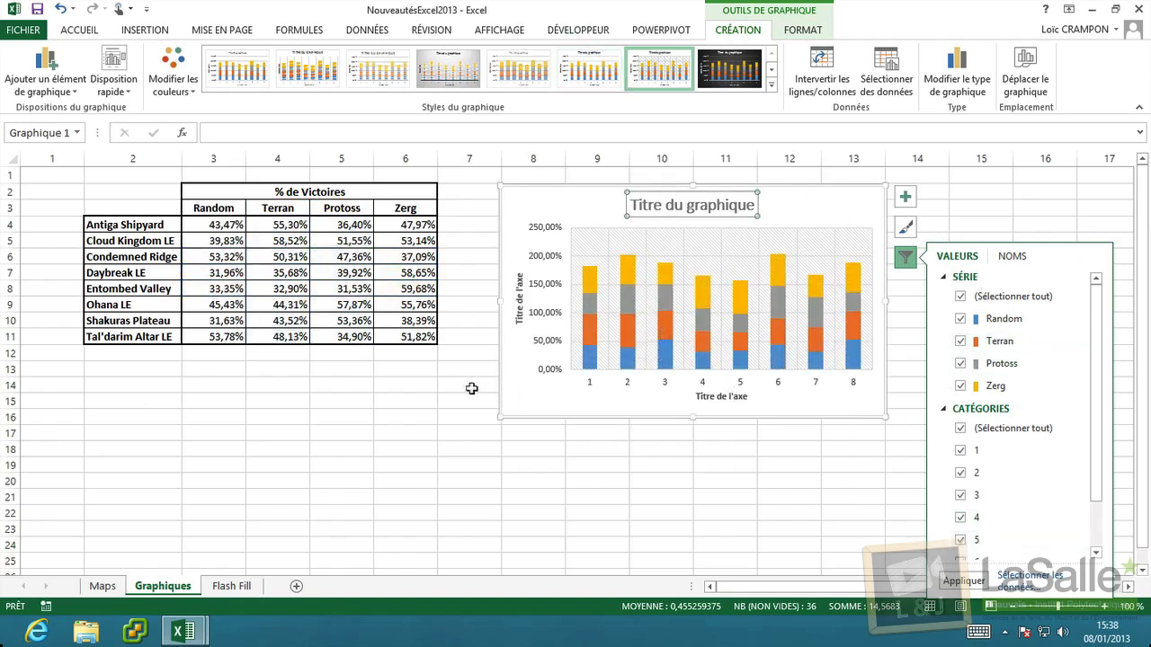
Move the chart further right so it spans columns 11–17.
{"action": "left_click", "coordinate": [565, 431]}
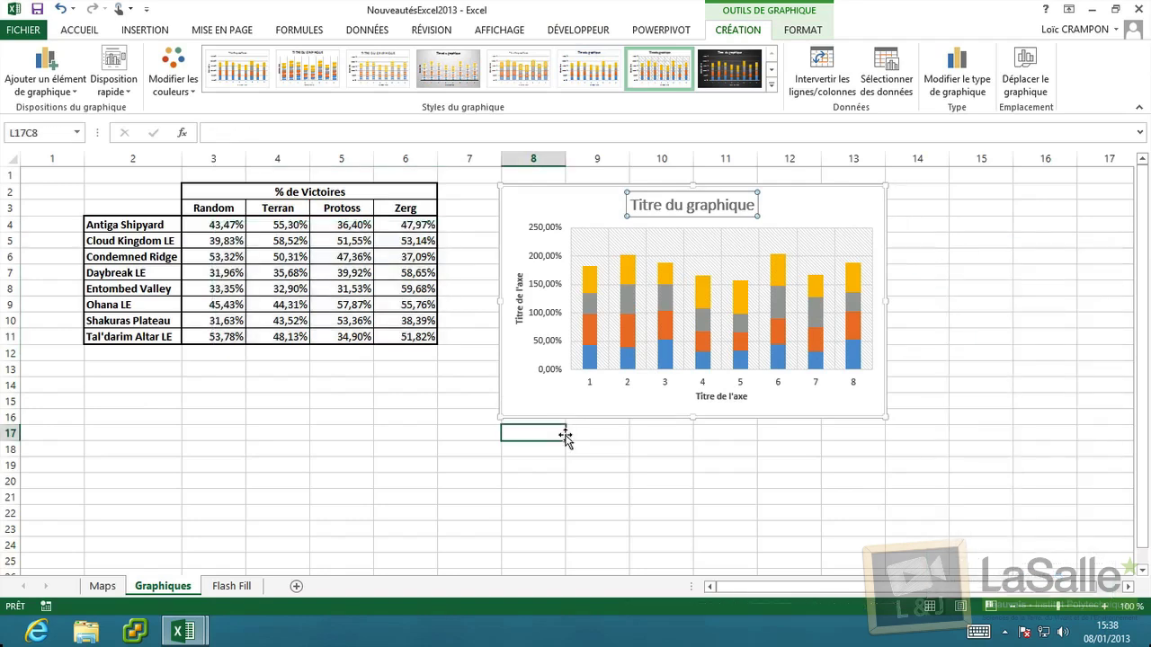
{"action": "left_click", "coordinate": [543, 400]}
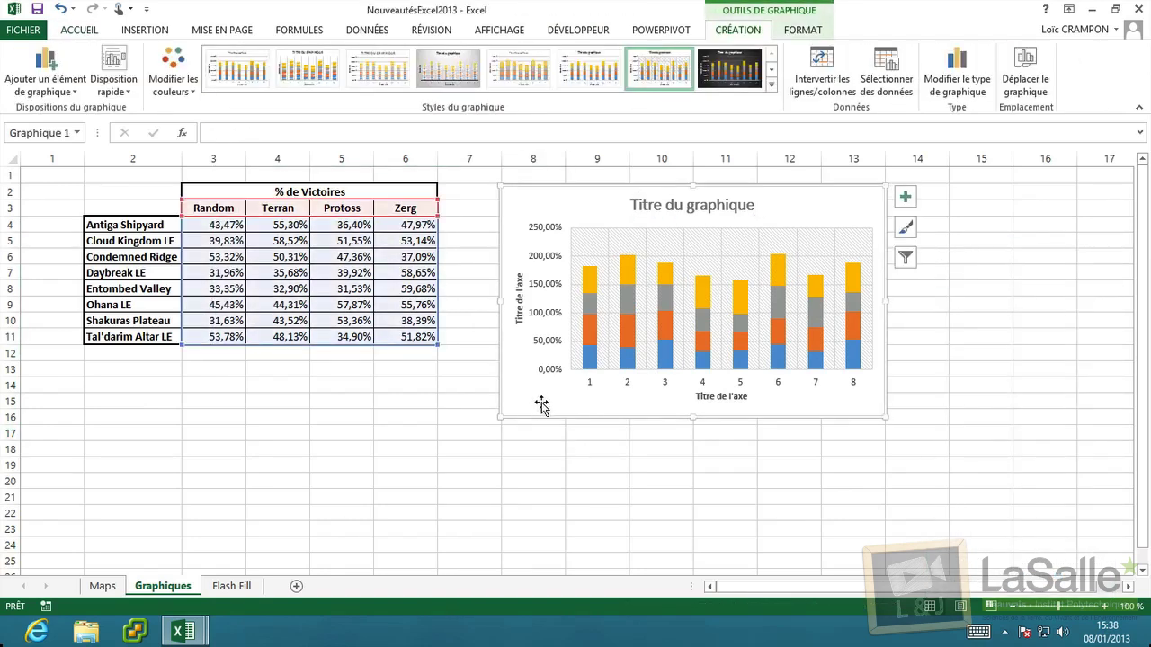
{"action": "left_click_drag", "start_coordinate": [543, 400], "coordinate": [737, 398]}
Select the percentages table C3:F11 and bring up its Quick Analysis formatting options.
{"action": "left_click", "coordinate": [283, 272]}
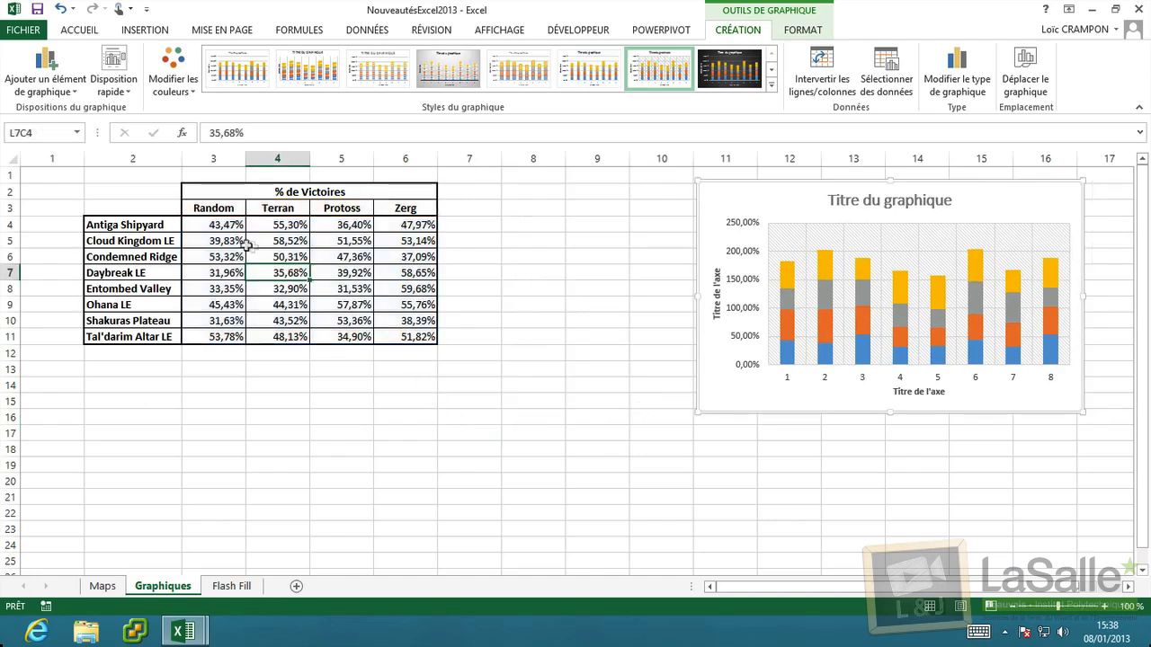
{"action": "left_click_drag", "start_coordinate": [211, 209], "coordinate": [404, 336]}
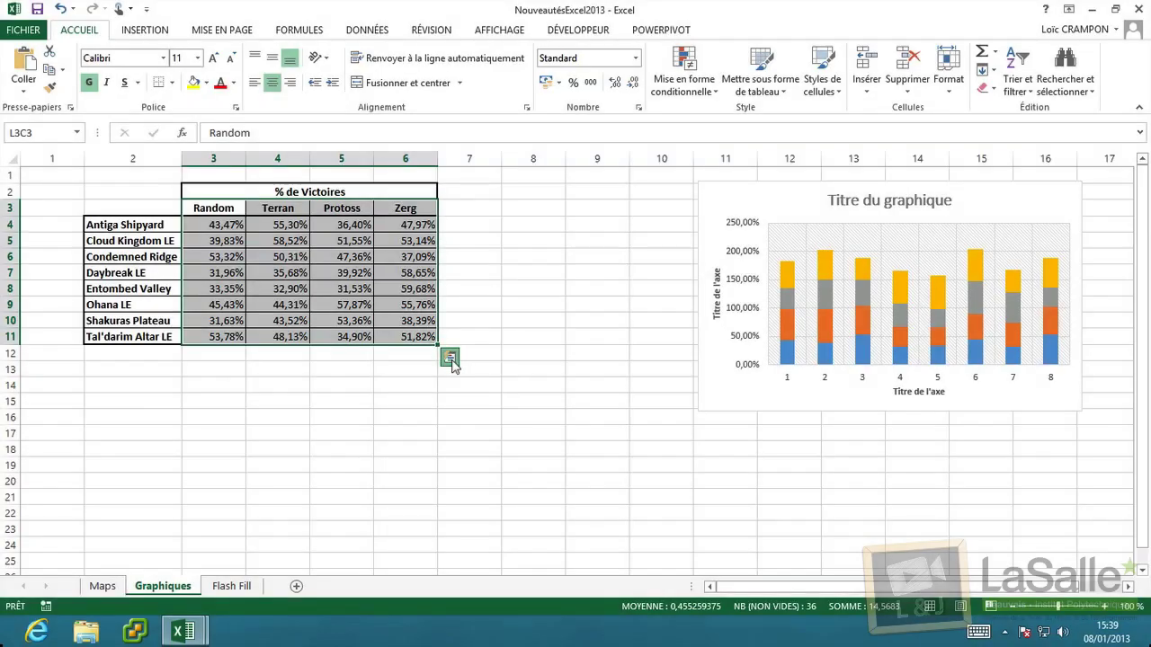
{"action": "left_click", "coordinate": [450, 360]}
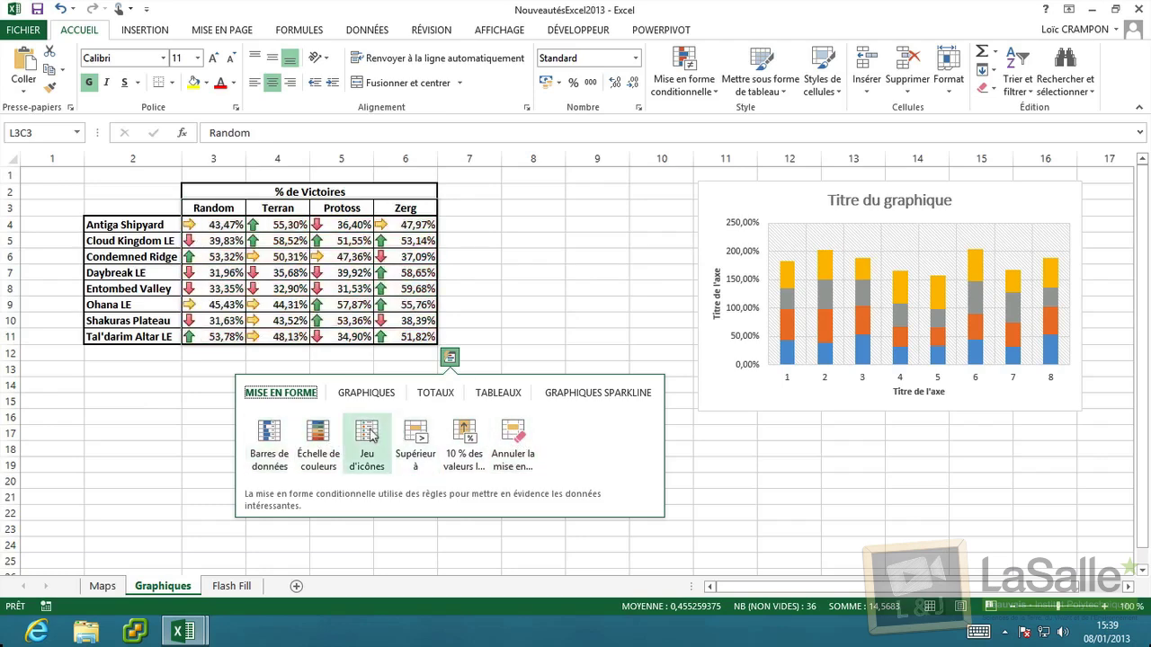
Apply data bars to the percentages, then clear them again.
{"action": "left_click", "coordinate": [271, 443]}
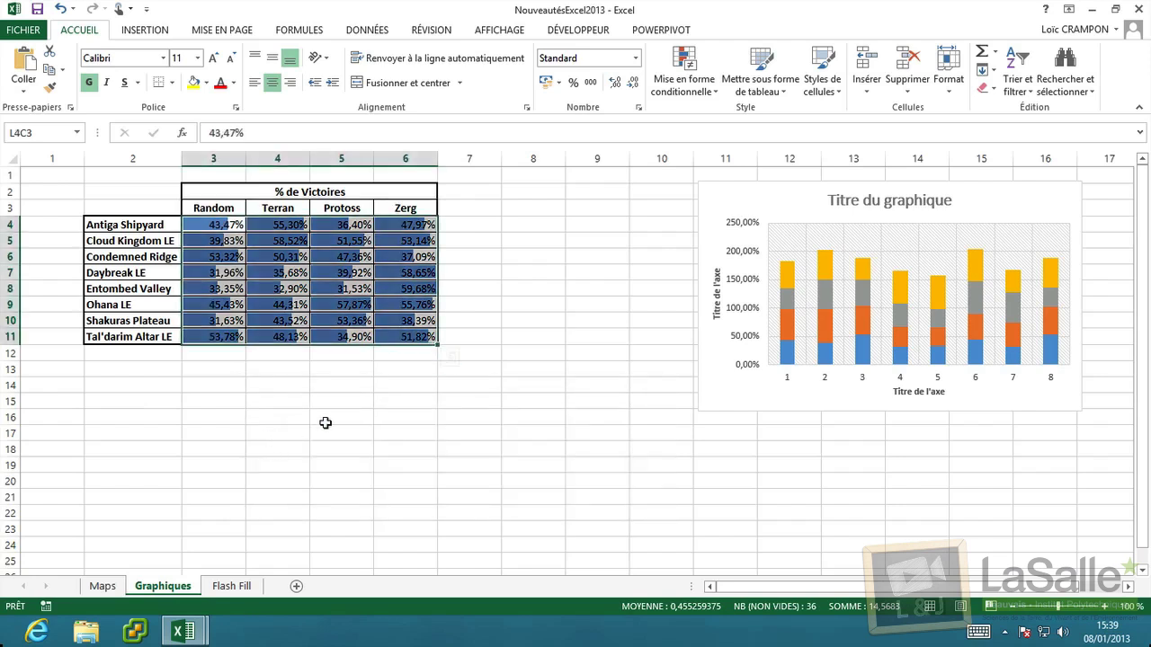
{"action": "left_click", "coordinate": [449, 360]}
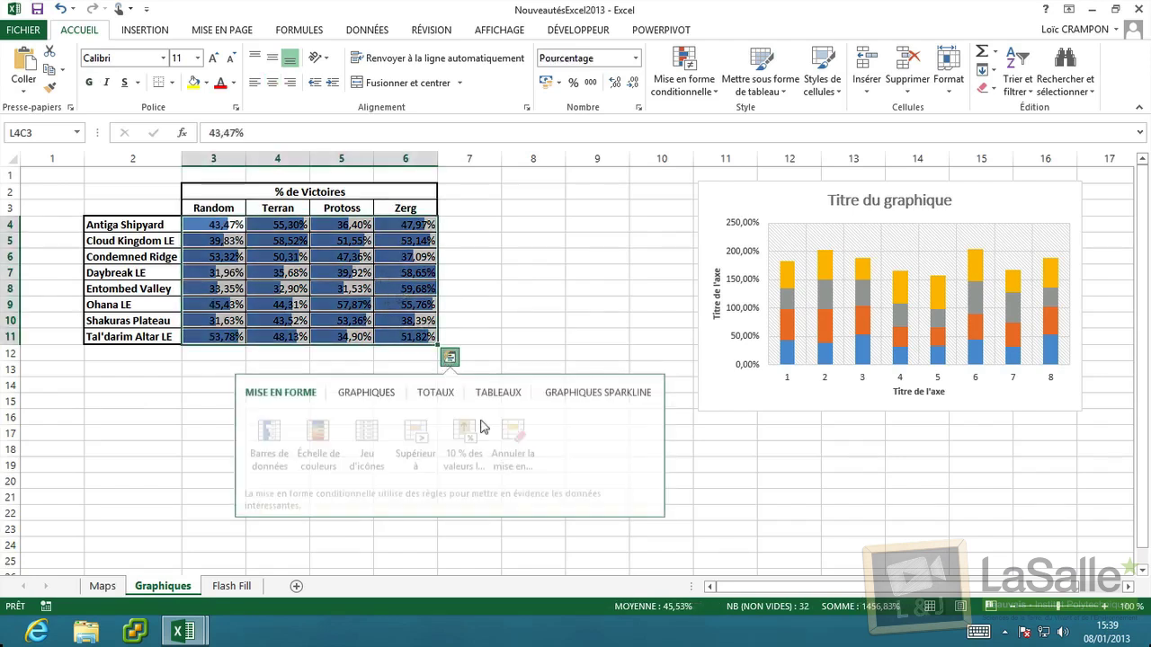
{"action": "left_click", "coordinate": [518, 445]}
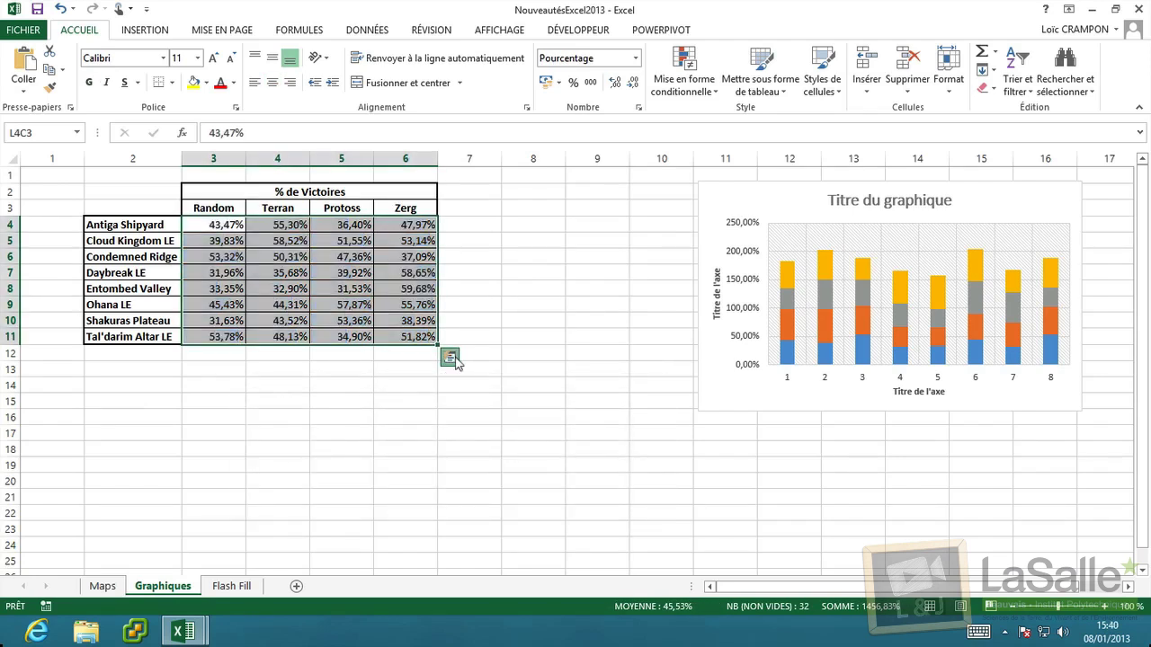
Preview recommended charts, then use Totaux to add each map's Moyenne average in column 7.
{"action": "left_click", "coordinate": [356, 396]}
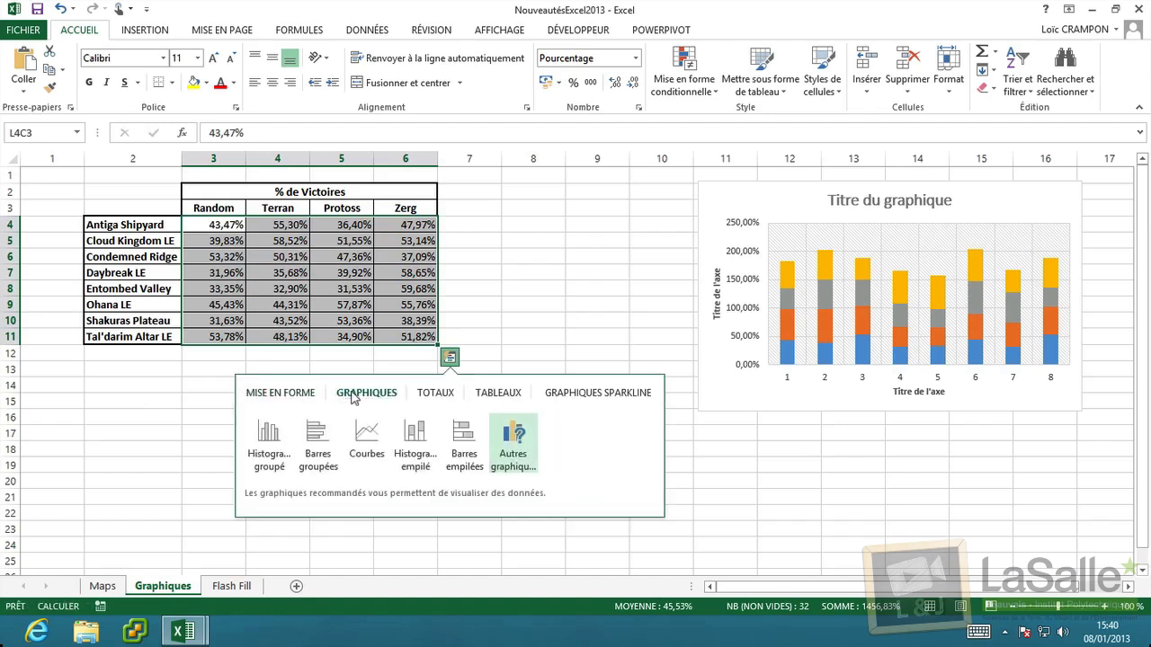
{"action": "mouse_move", "coordinate": [329, 441]}
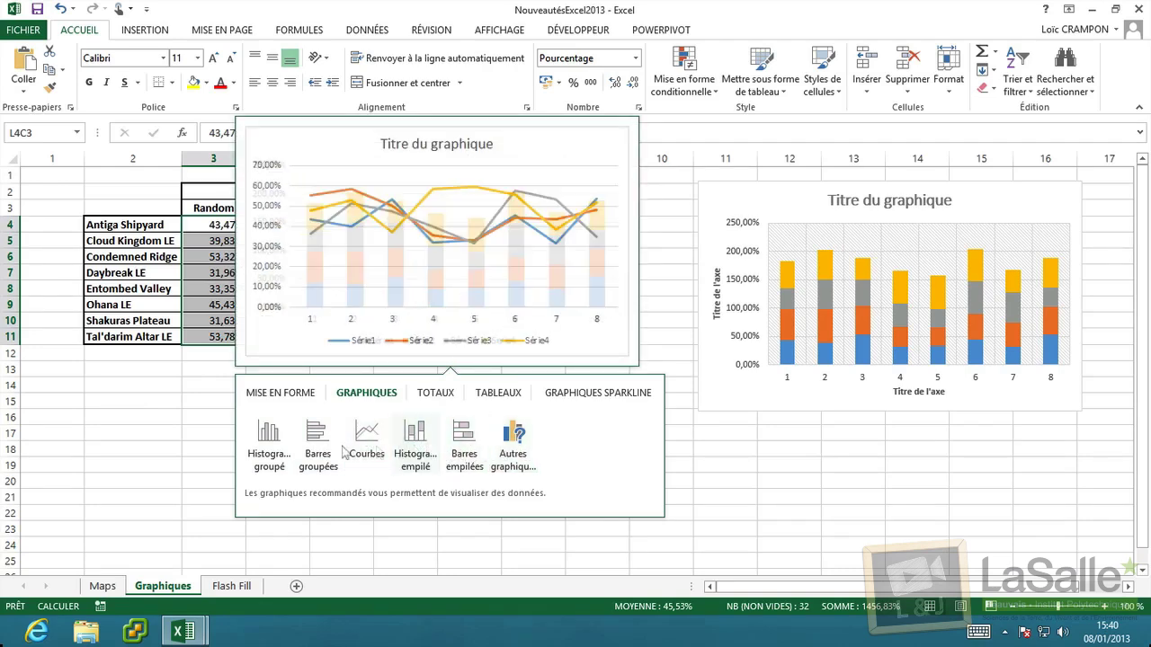
{"action": "left_click", "coordinate": [440, 393]}
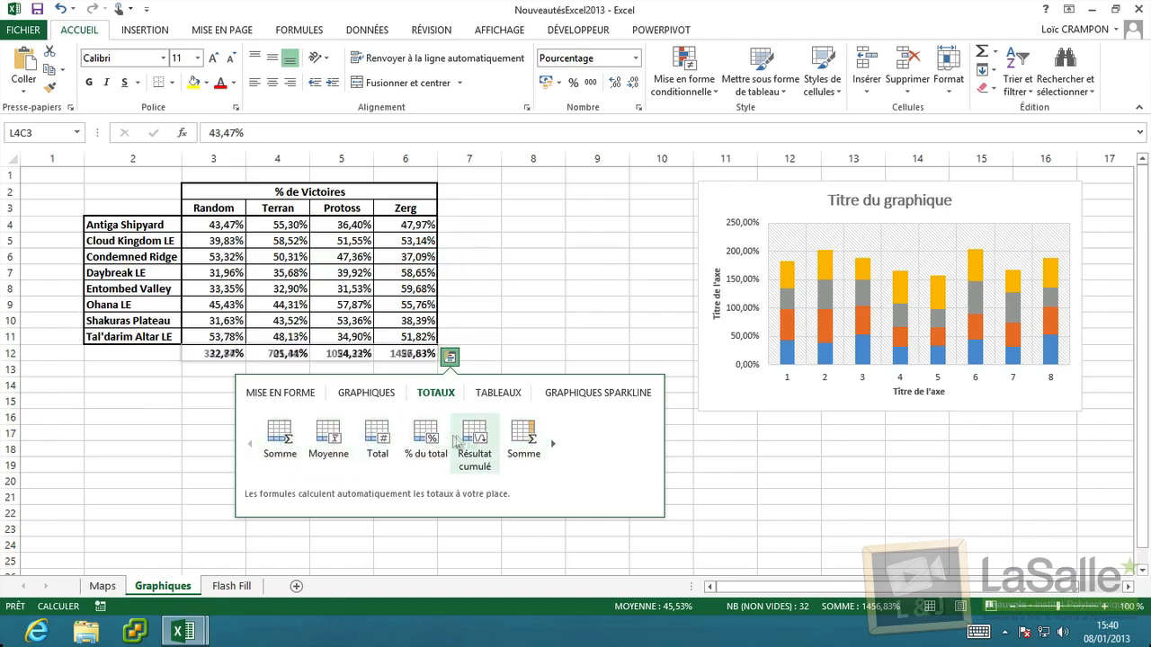
{"action": "left_click", "coordinate": [552, 444]}
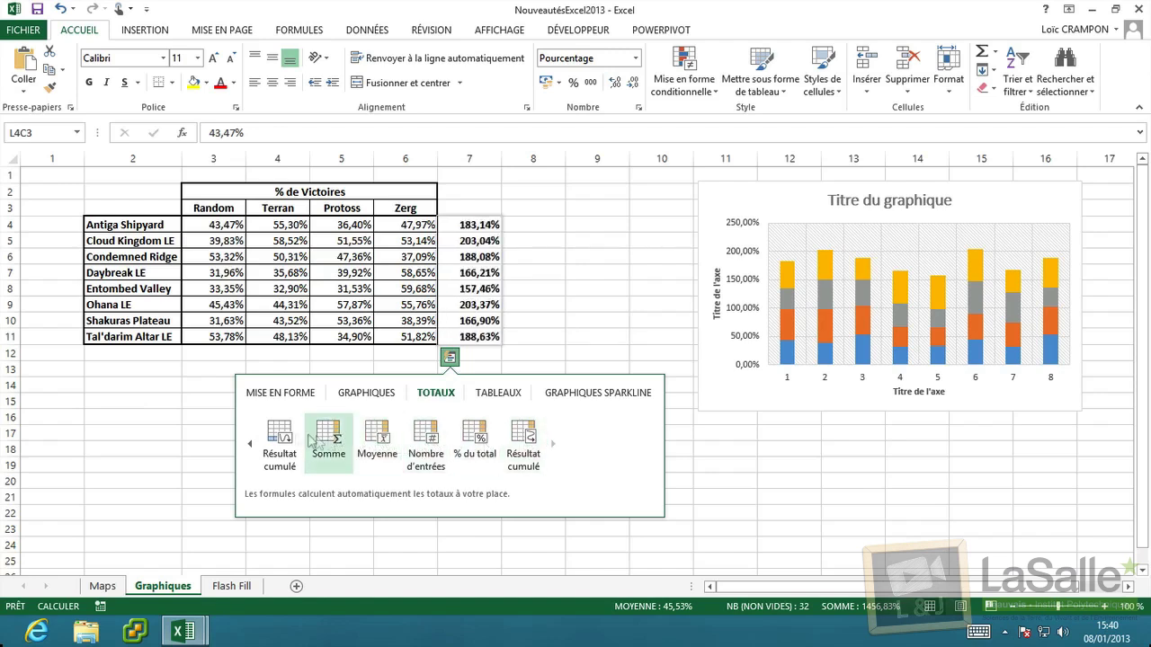
{"action": "left_click", "coordinate": [376, 442]}
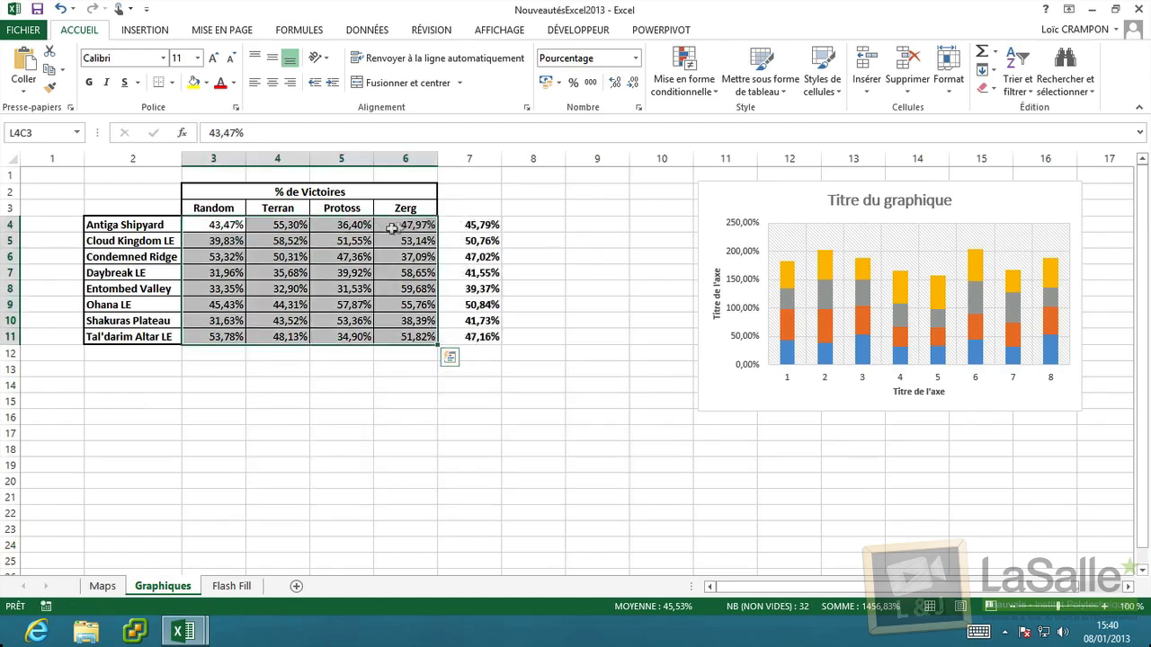
Check the column 7 average formula and change Antiga Shipyard's Random rate from 43,47% to 10,47%.
{"action": "left_click", "coordinate": [480, 226]}
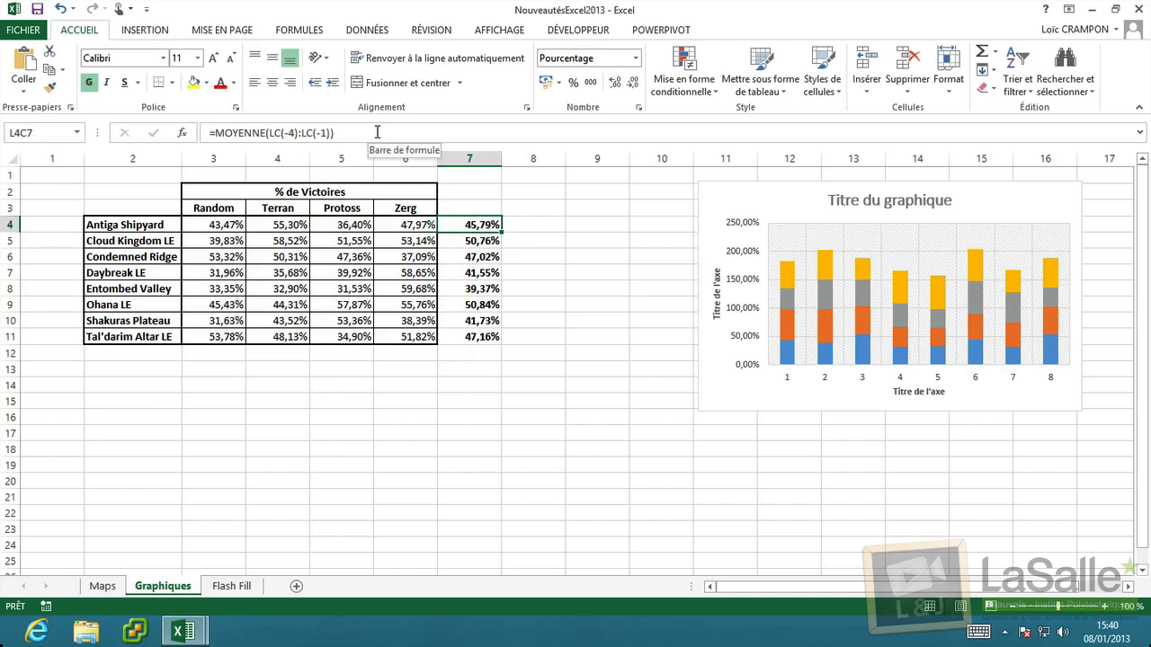
{"action": "left_click", "coordinate": [221, 206]}
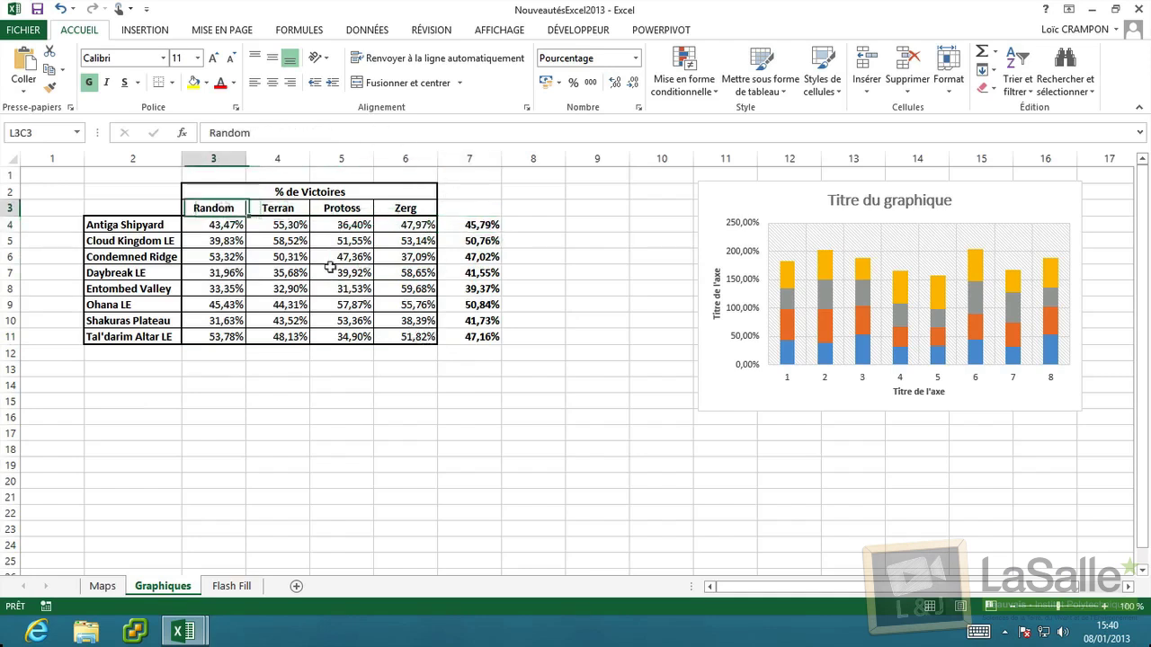
{"action": "left_click_drag", "start_coordinate": [330, 267], "coordinate": [421, 333]}
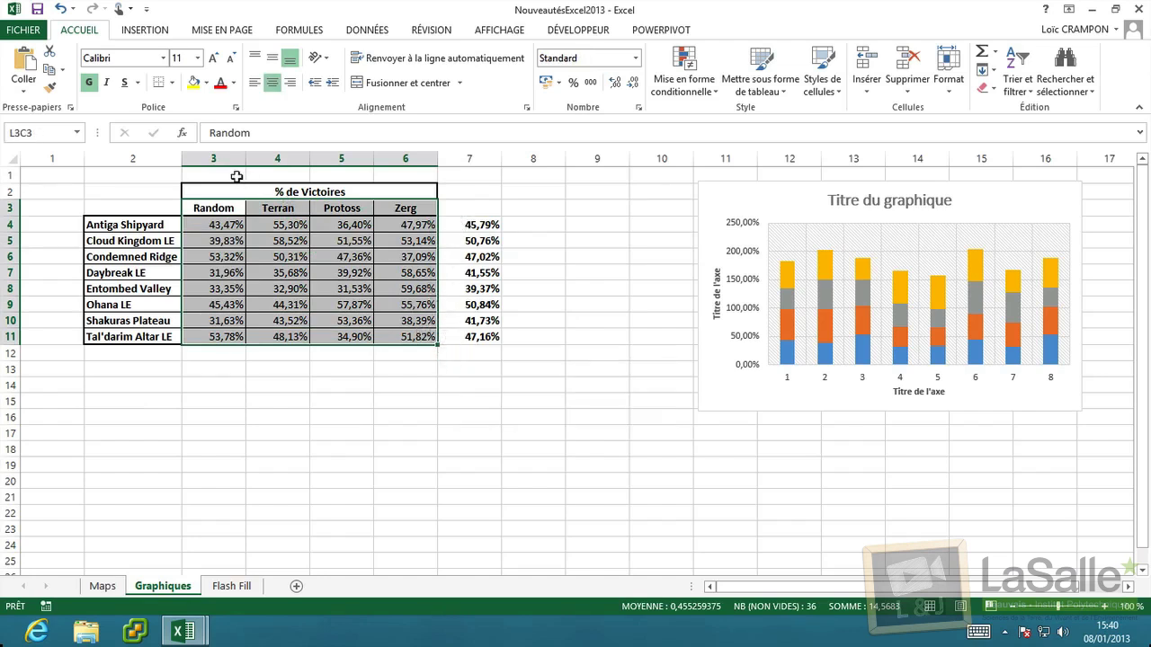
{"action": "left_click", "coordinate": [219, 224]}
{"action": "left_click", "coordinate": [222, 132]}
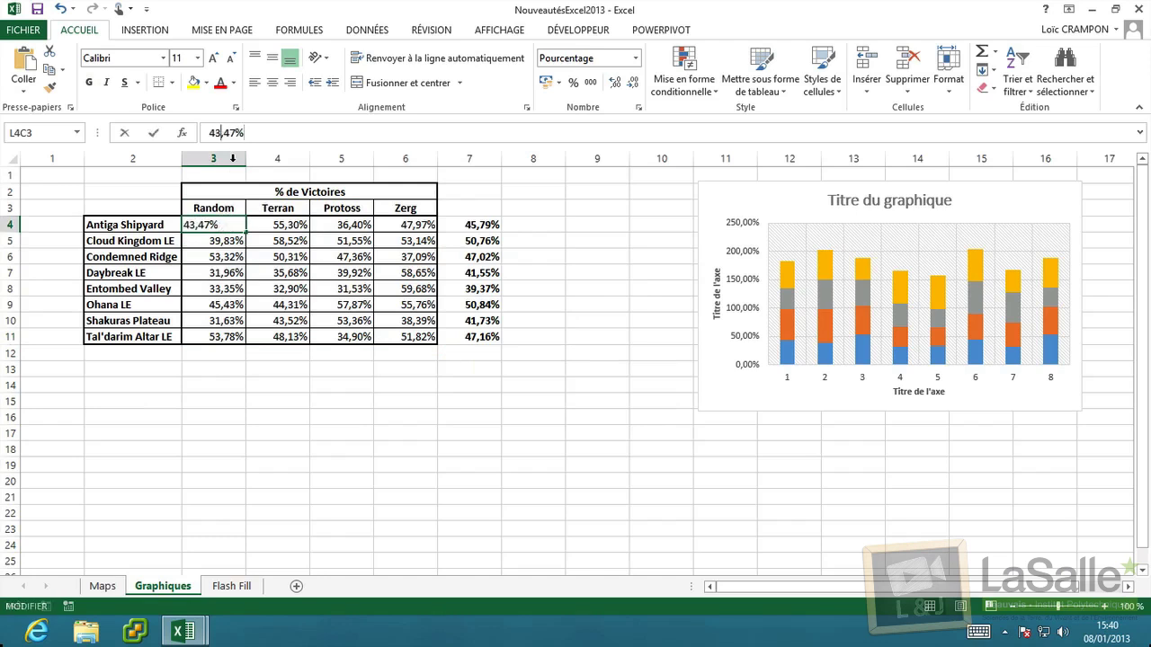
{"action": "key", "text": "BackSpace"}
{"action": "key", "text": "BackSpace"}
{"action": "type", "text": "10"}
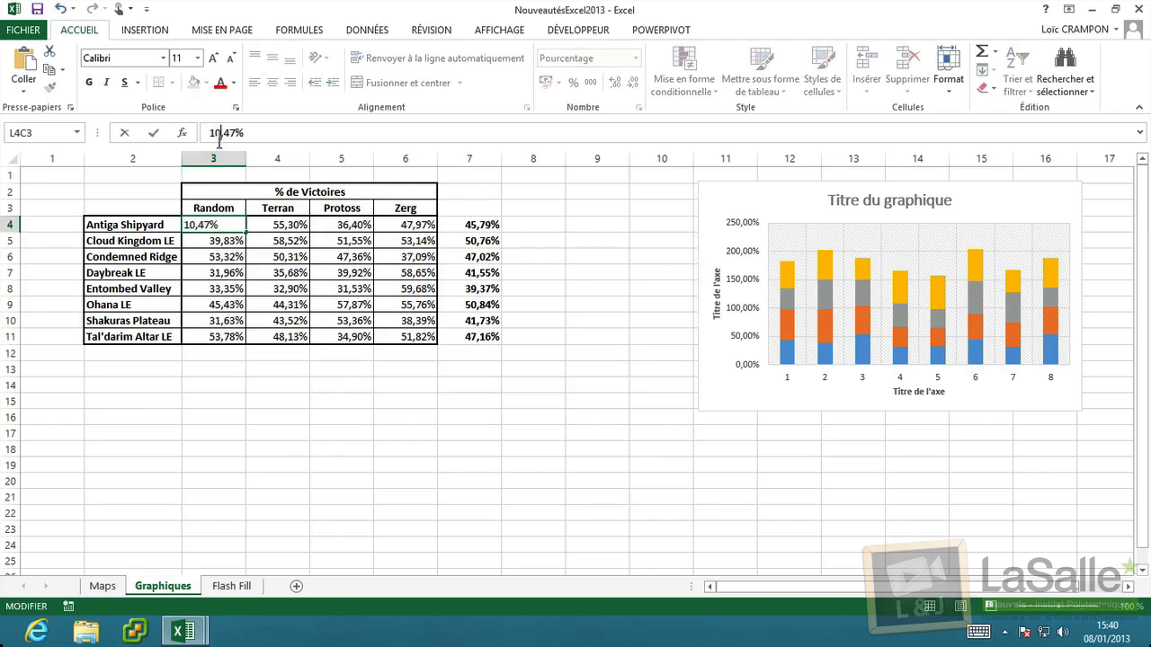
{"action": "key", "text": "Return"}
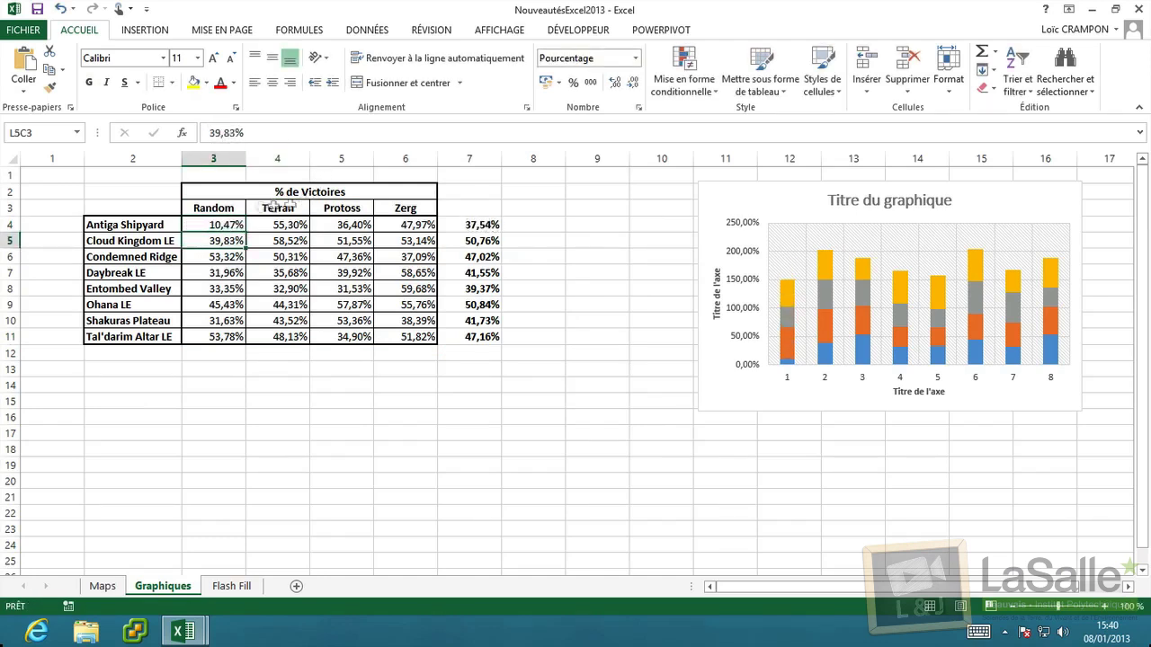
Return to Antiga Shipyard's Random value and click at various spots across the sheet.
{"action": "left_click", "coordinate": [207, 225]}
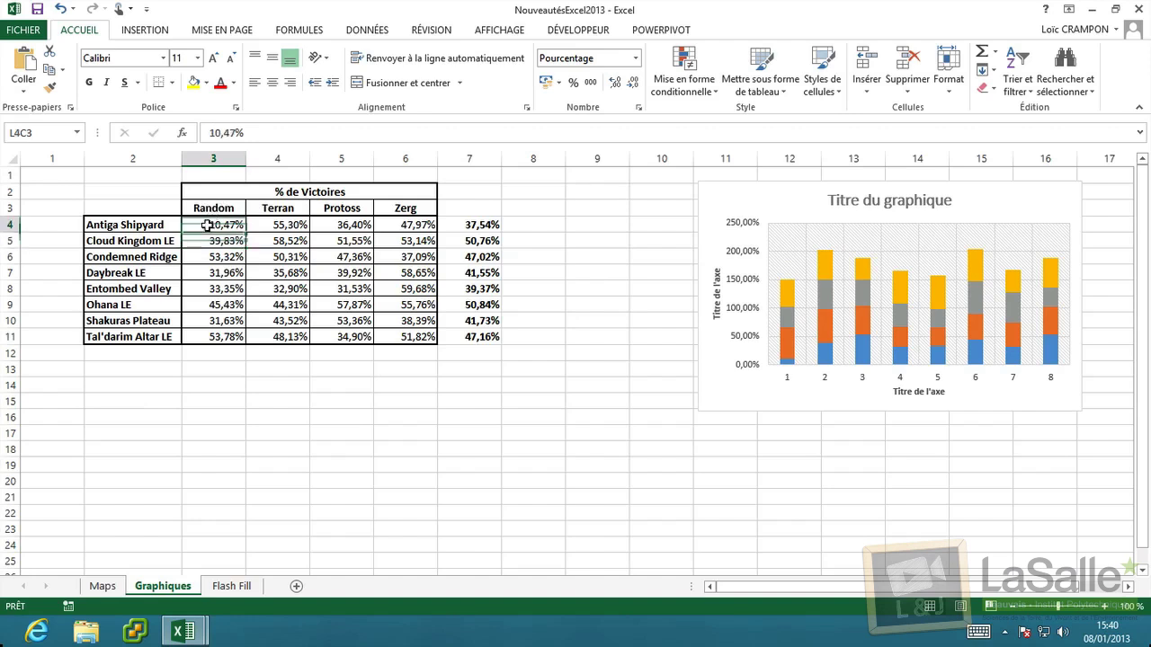
{"action": "left_click", "coordinate": [524, 357]}
{"action": "left_click", "coordinate": [554, 288]}
{"action": "left_click", "coordinate": [611, 372]}
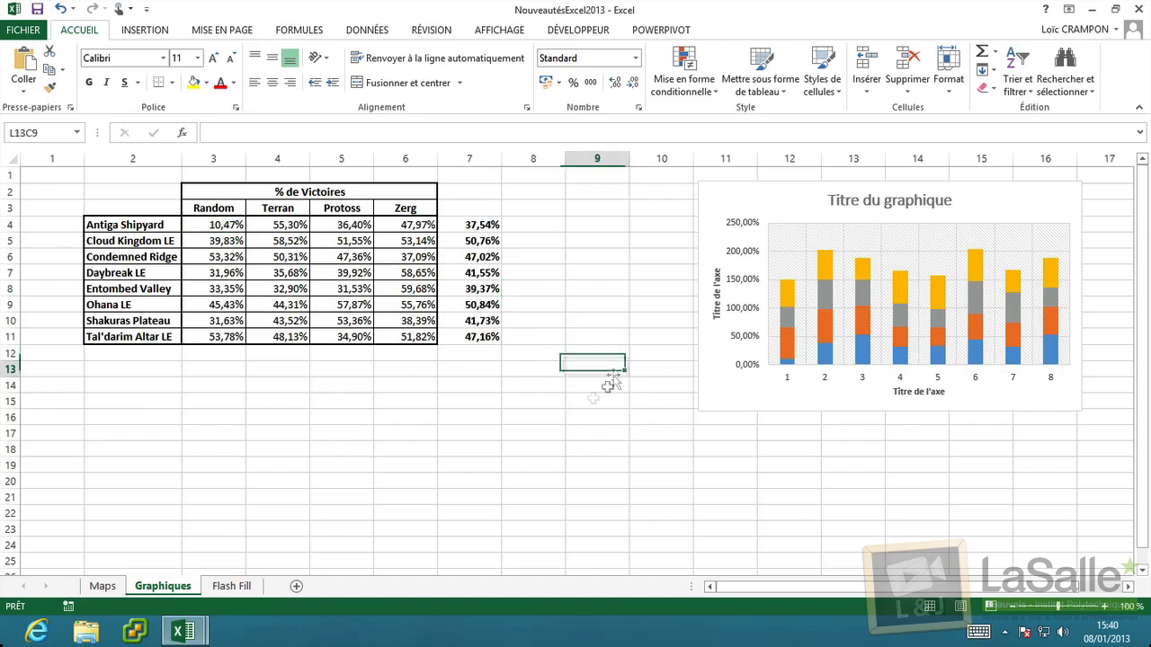
{"action": "left_click", "coordinate": [421, 432]}
{"action": "left_click", "coordinate": [266, 402]}
{"action": "left_click", "coordinate": [151, 388]}
{"action": "left_click", "coordinate": [405, 465]}
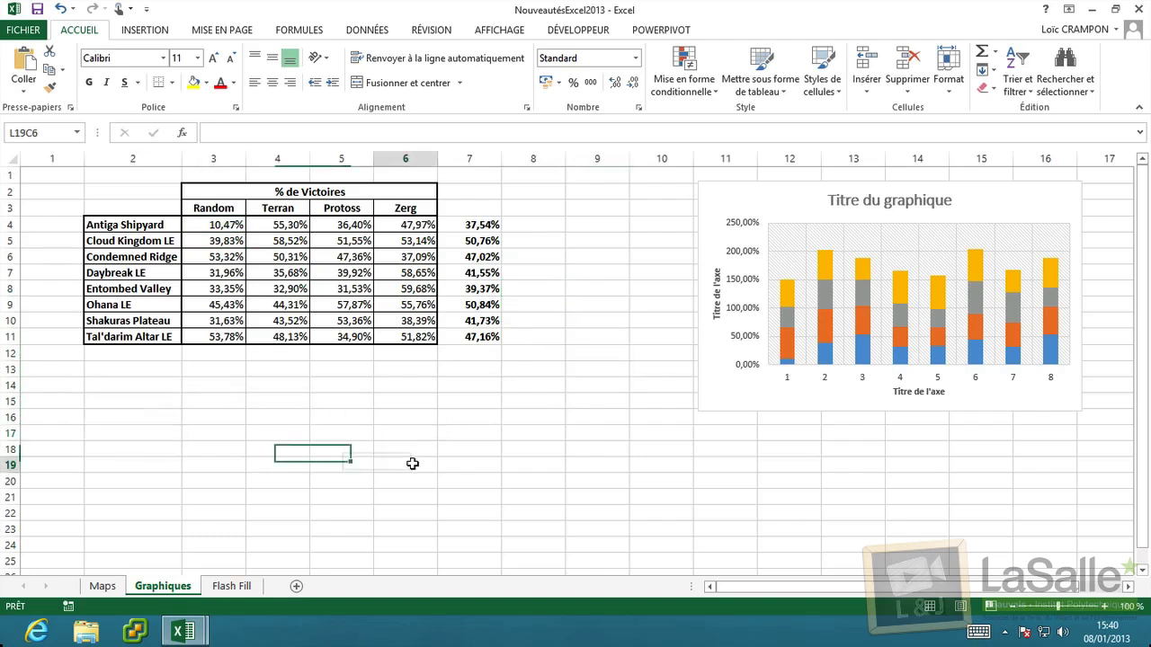
{"action": "left_click", "coordinate": [390, 400]}
{"action": "left_click", "coordinate": [283, 402]}
{"action": "left_click", "coordinate": [280, 482]}
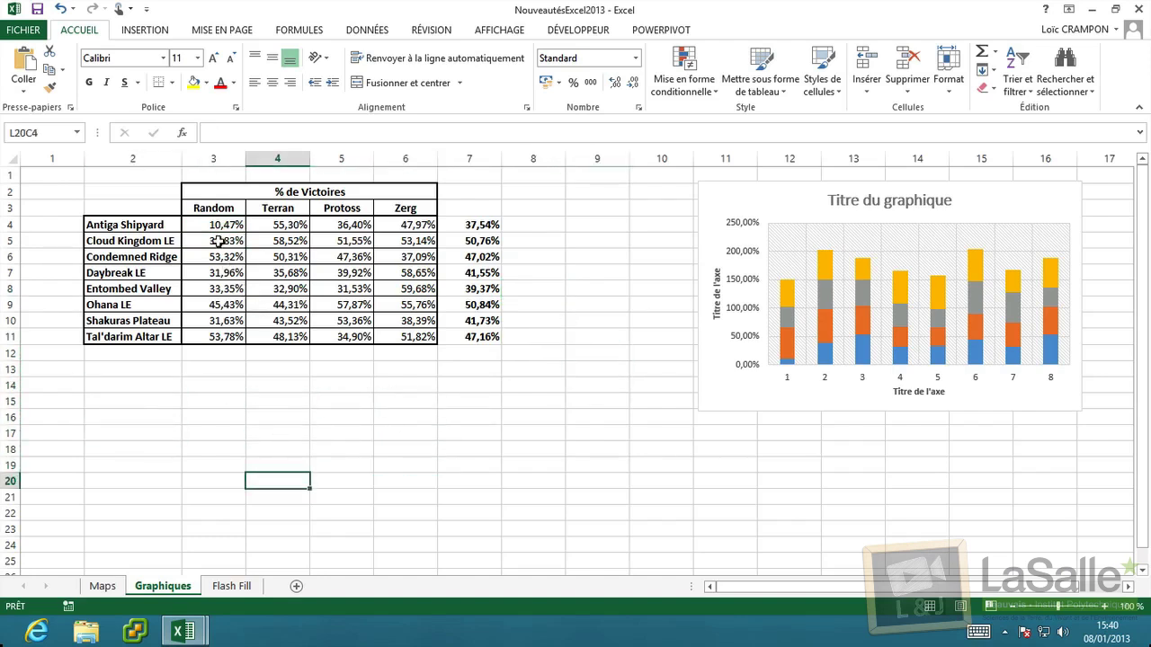
Change Antiga Shipyard's Random rate to 20,47% and reselect the race headers and percentages.
{"action": "left_click", "coordinate": [218, 229]}
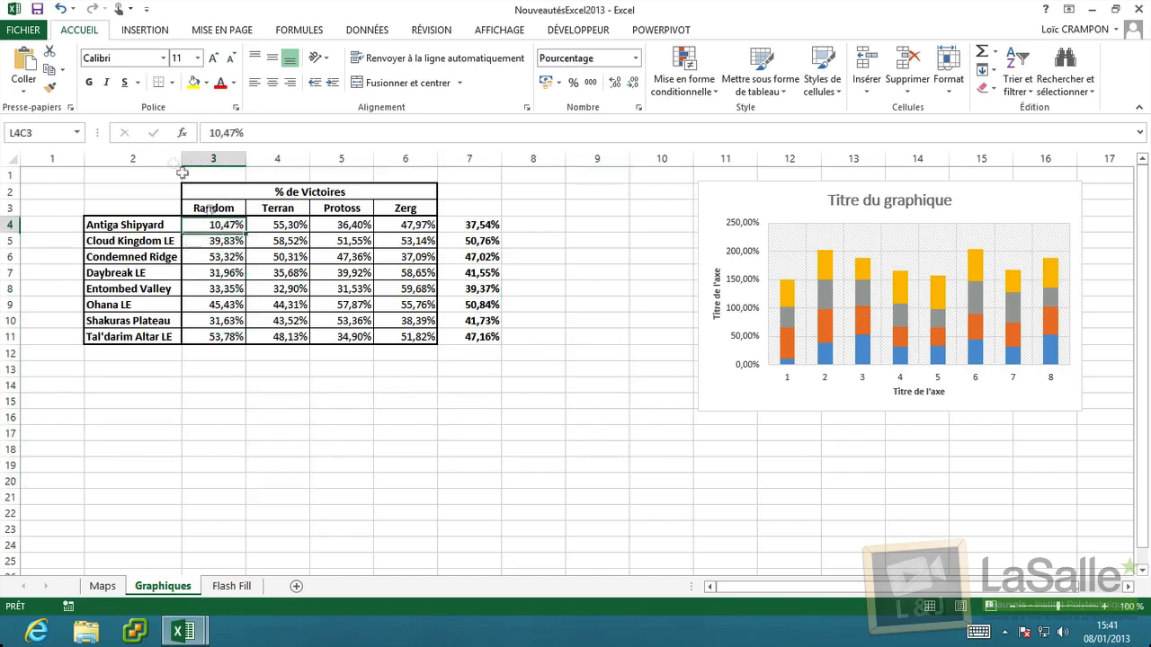
{"action": "left_click", "coordinate": [223, 132]}
{"action": "type", "text": "2"}
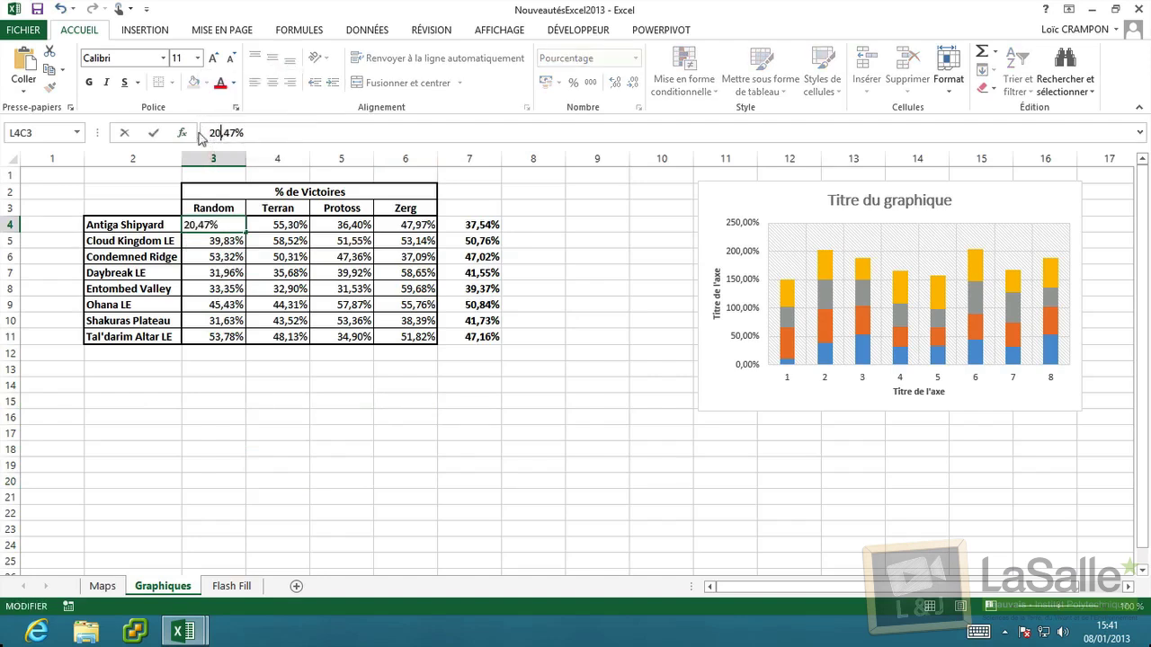
{"action": "key", "text": "Return"}
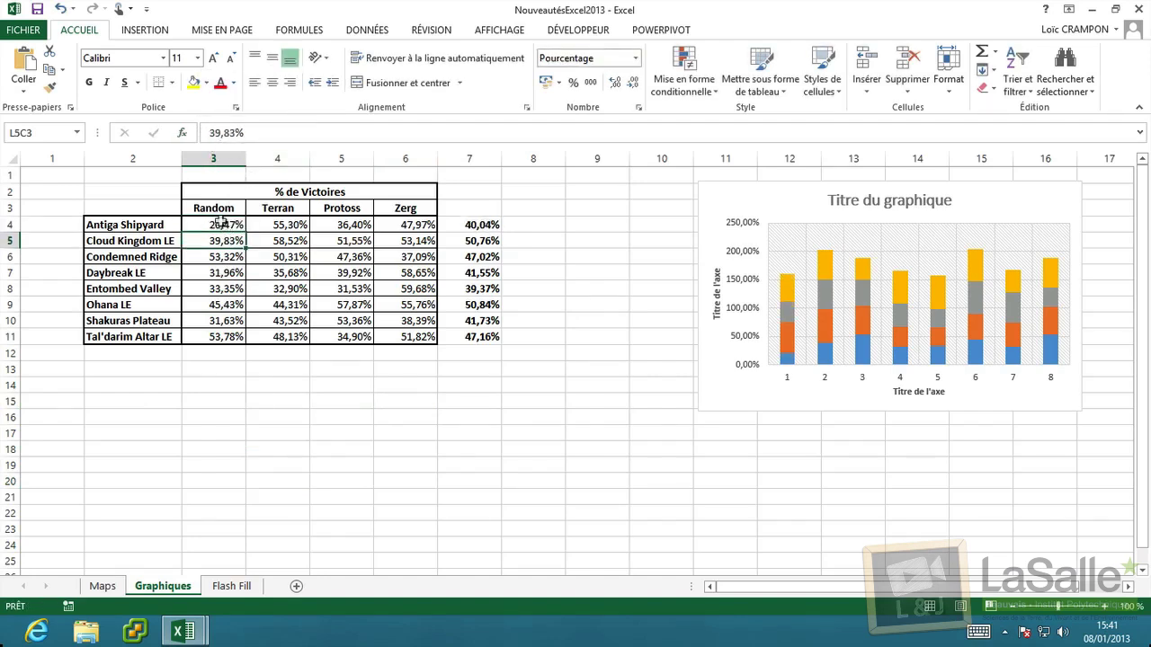
{"action": "left_click", "coordinate": [238, 226]}
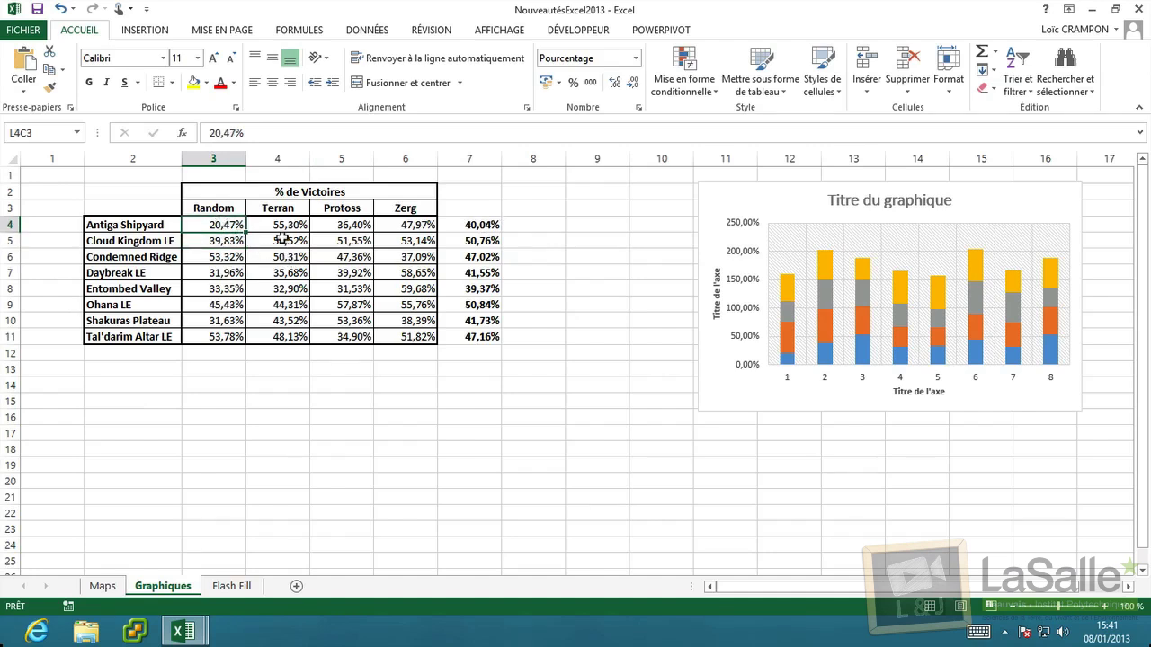
{"action": "left_click_drag", "start_coordinate": [213, 208], "coordinate": [446, 348]}
Browse Quick Analysis Totaux, Tableaux and Sparkline tabs, ending on Courbes, Histogramme and Positif/Négatif.
{"action": "left_click", "coordinate": [448, 357]}
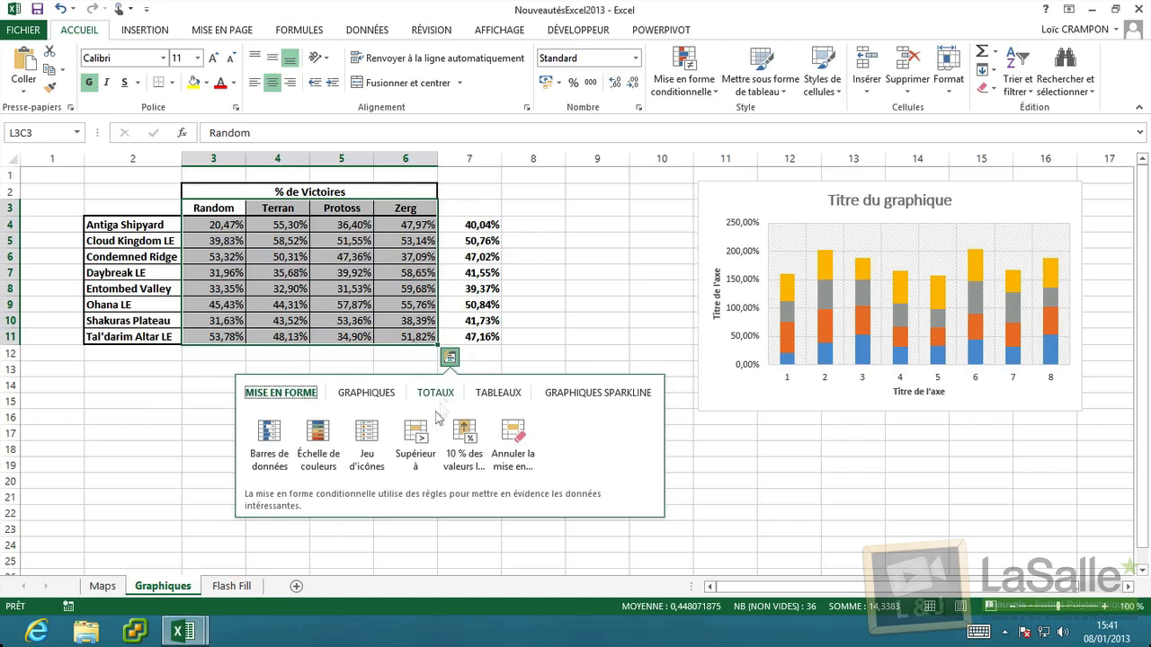
{"action": "left_click", "coordinate": [439, 396]}
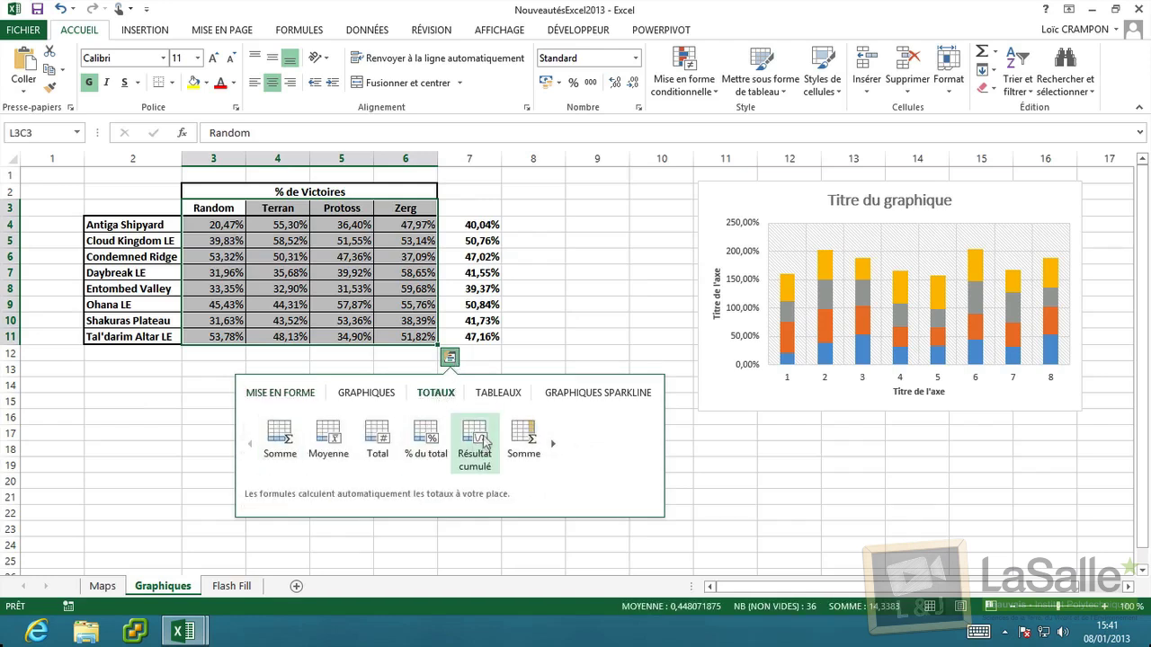
{"action": "left_click", "coordinate": [514, 395]}
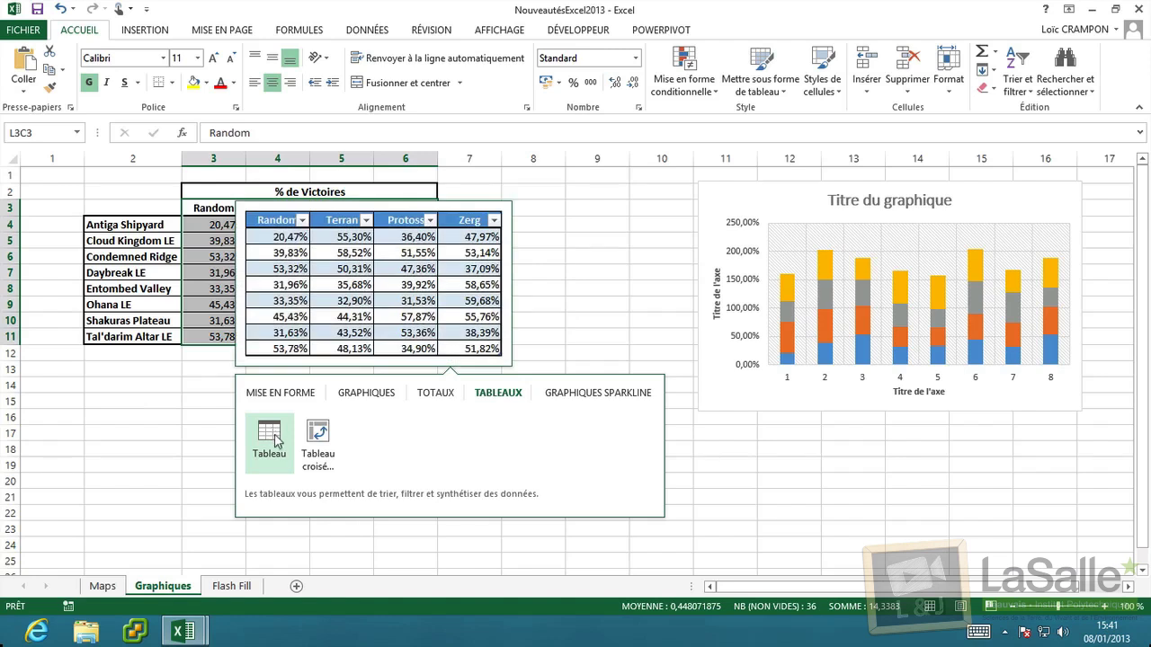
{"action": "left_click", "coordinate": [583, 396]}
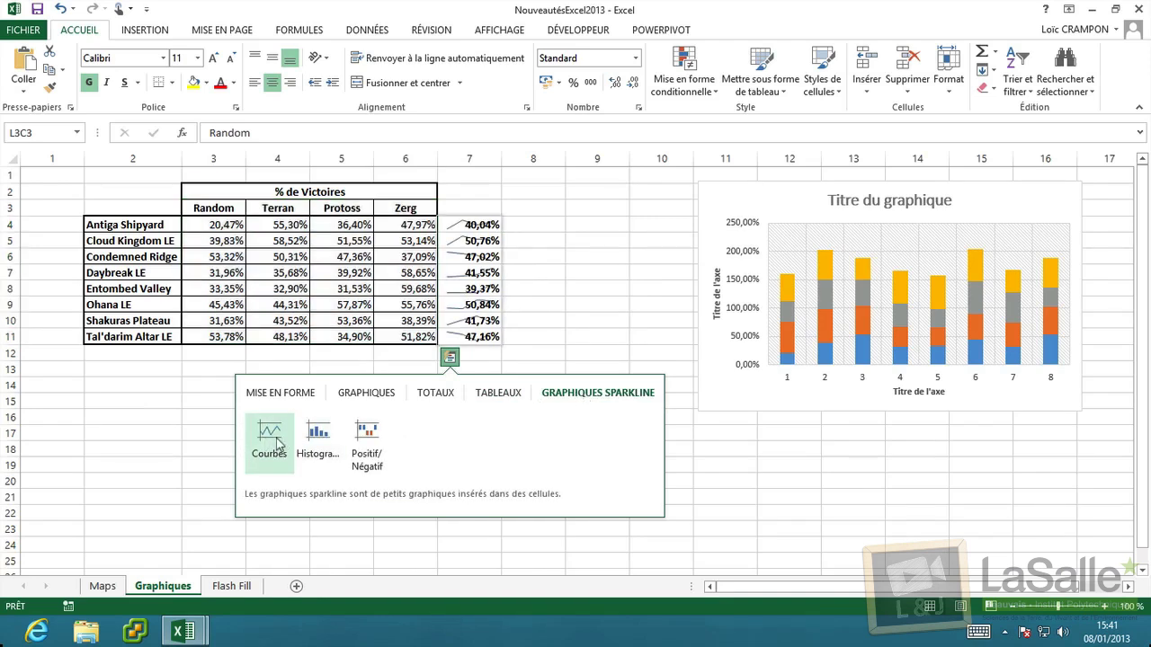
{"action": "left_click", "coordinate": [498, 393]}
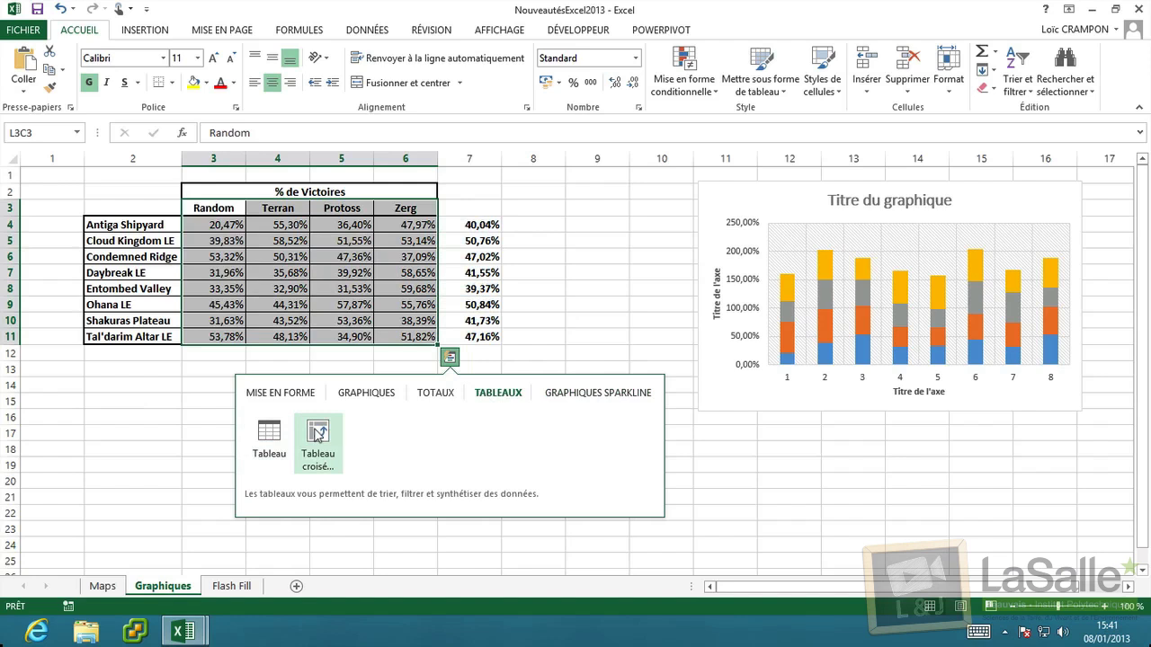
{"action": "left_click", "coordinate": [597, 393]}
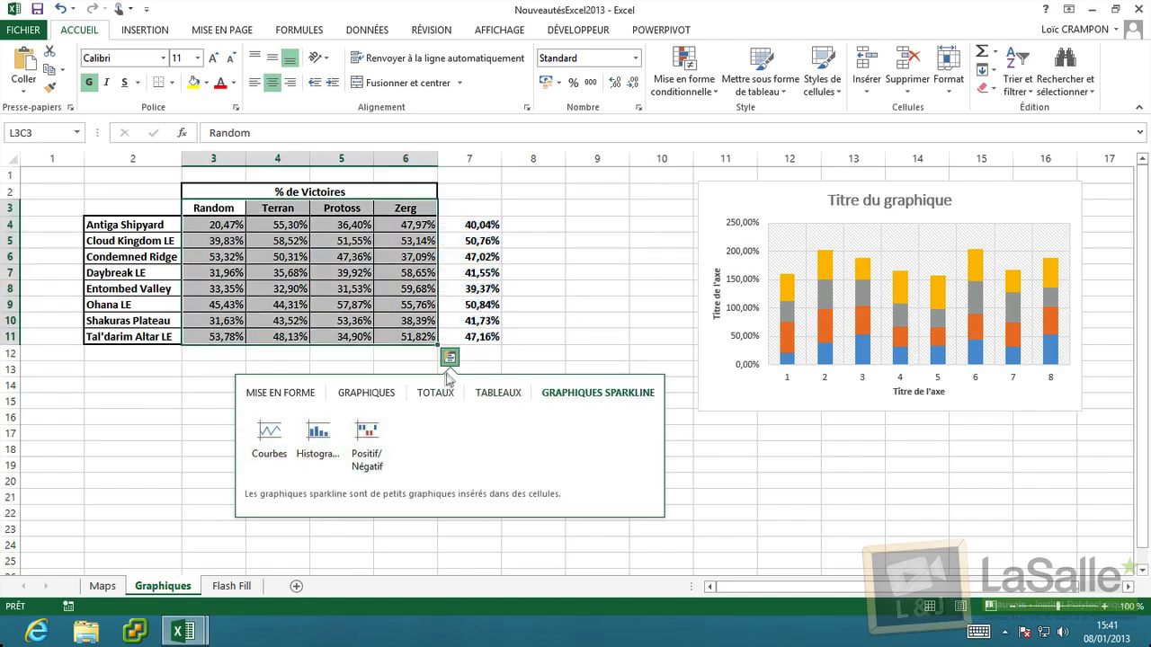
Delete the column 7 averages, select the win-percentage scores and preview sparklines.
{"action": "left_click_drag", "start_coordinate": [474, 225], "coordinate": [481, 337]}
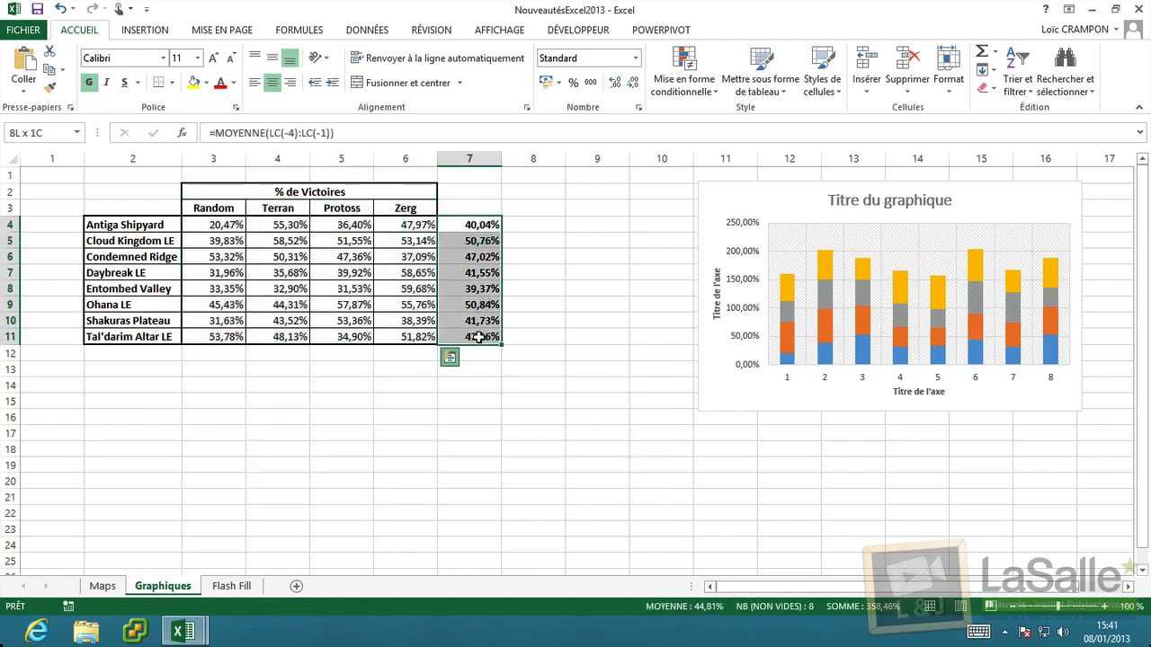
{"action": "key", "text": "Delete"}
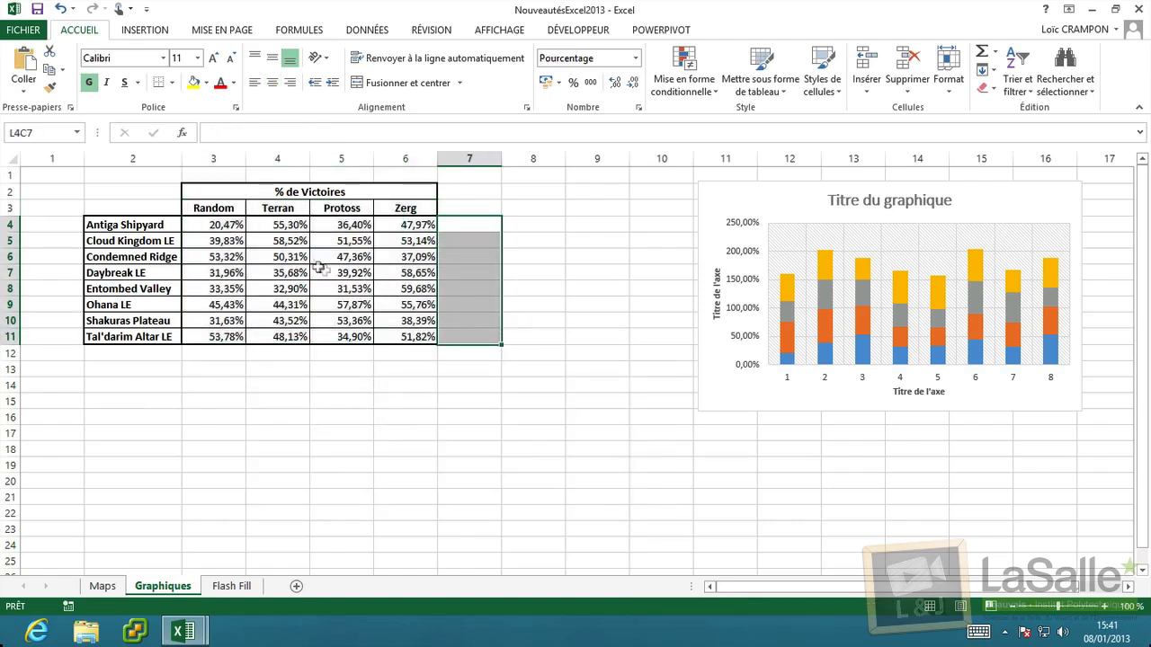
{"action": "left_click_drag", "start_coordinate": [236, 209], "coordinate": [422, 338]}
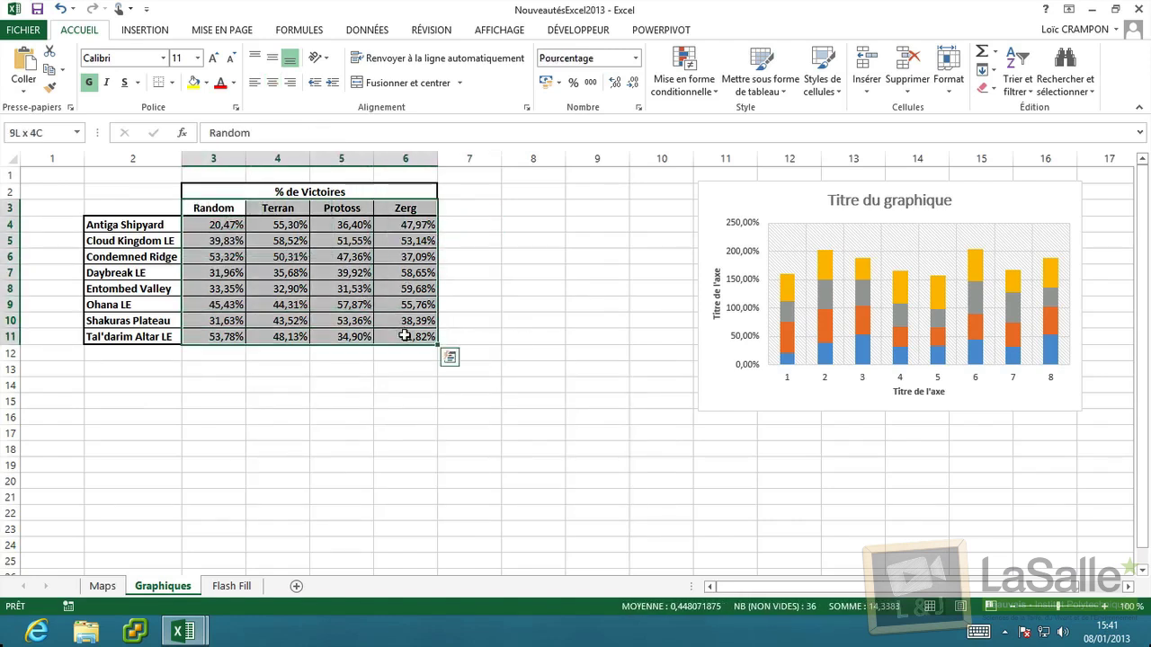
{"action": "left_click", "coordinate": [450, 357]}
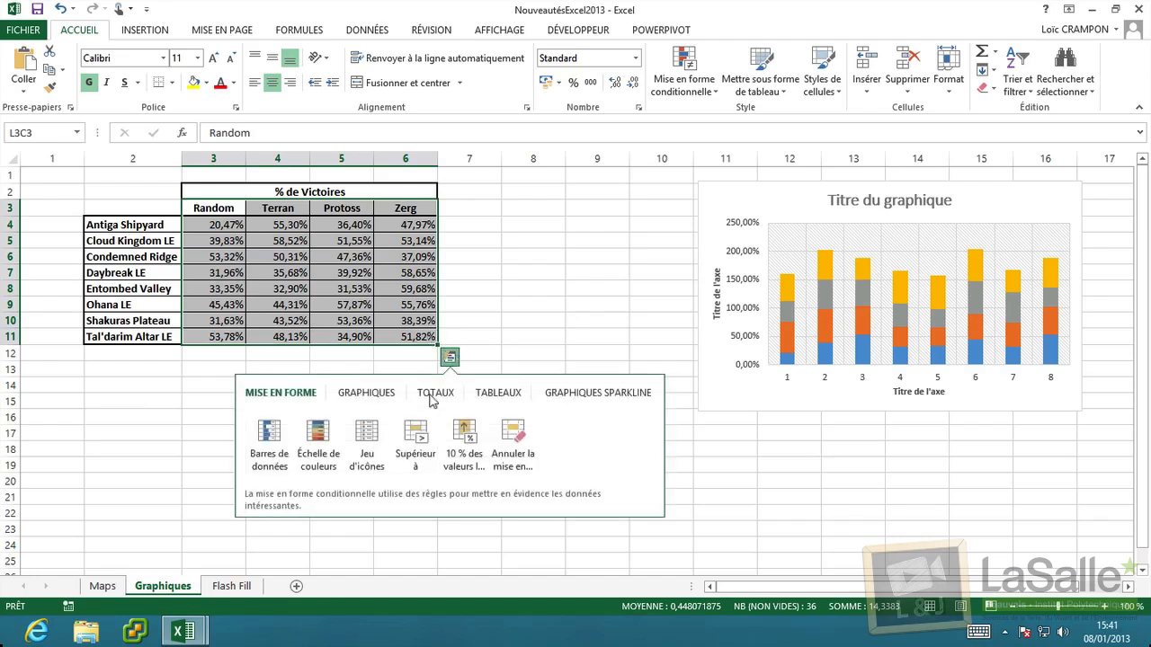
{"action": "left_click", "coordinate": [548, 393]}
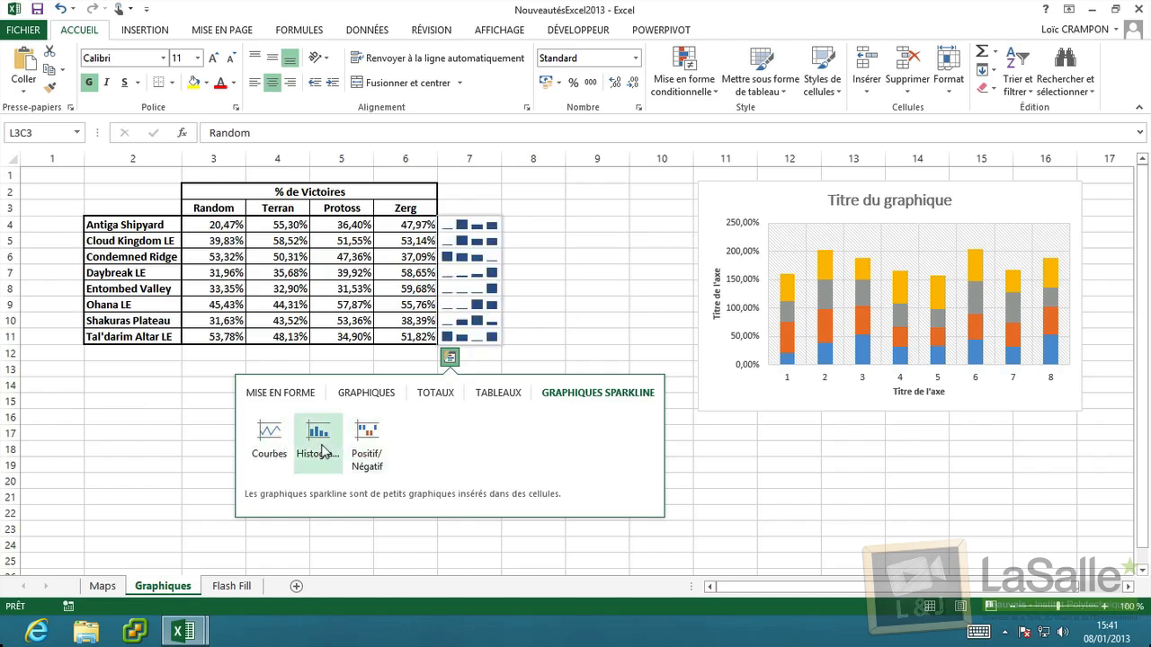
Add a Moyenne average column through Quick Analysis Totaux, then deselect the table.
{"action": "left_click", "coordinate": [435, 393]}
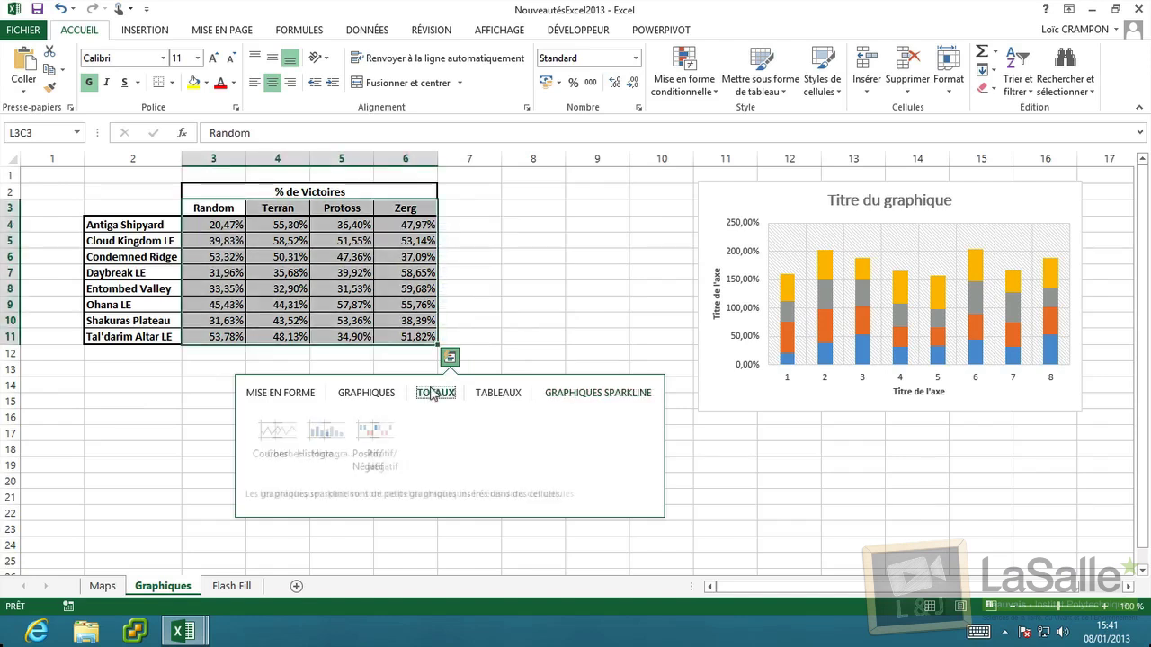
{"action": "left_click", "coordinate": [557, 442]}
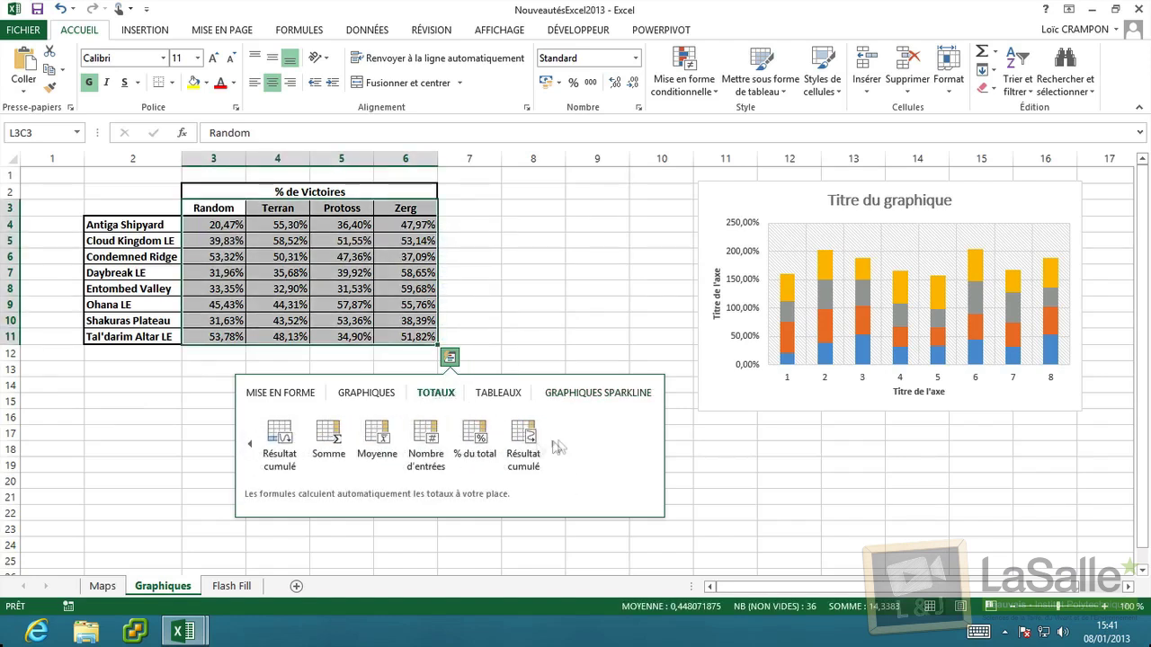
{"action": "left_click", "coordinate": [378, 431]}
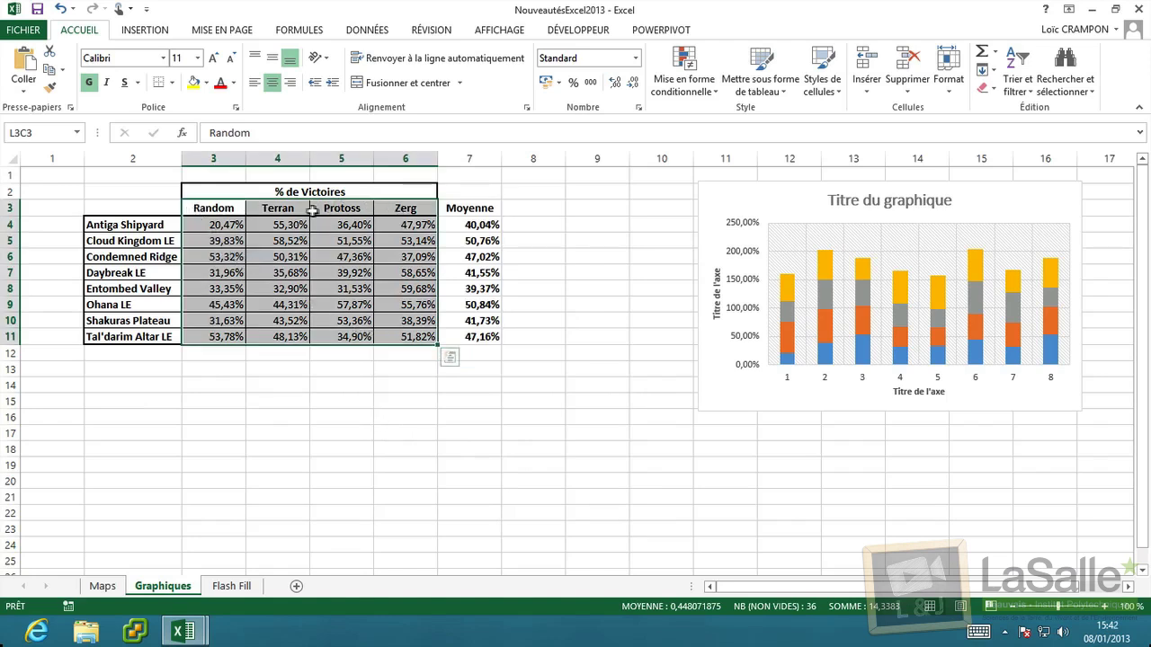
{"action": "left_click", "coordinate": [476, 206]}
{"action": "left_click", "coordinate": [419, 286]}
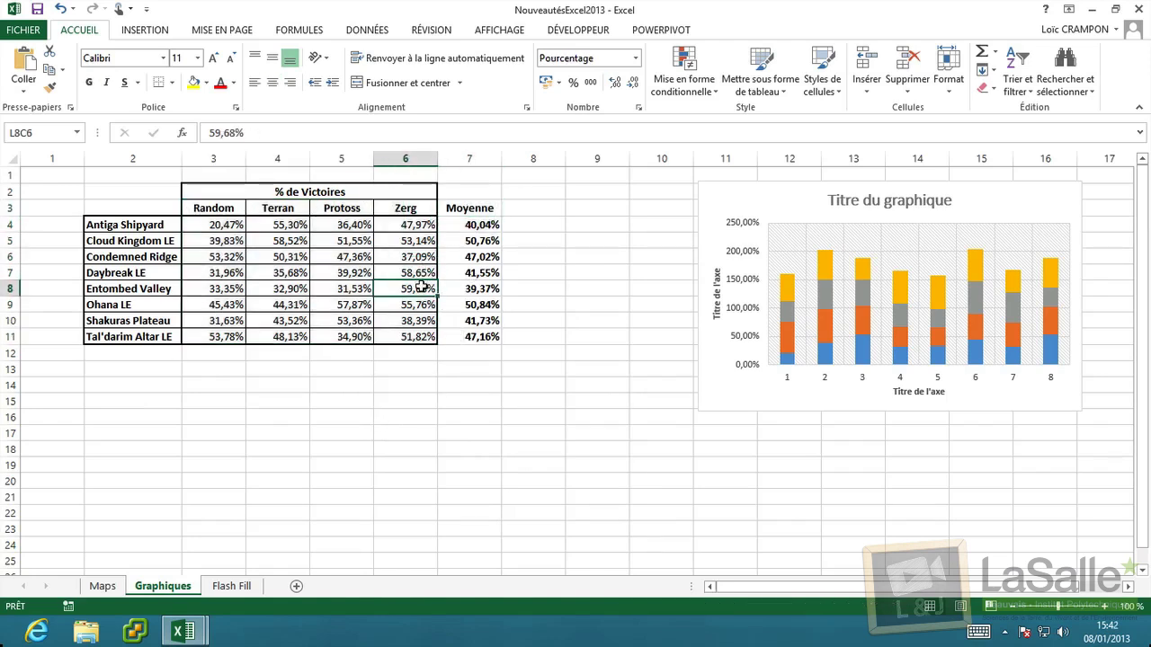
{"action": "left_click_drag", "start_coordinate": [232, 208], "coordinate": [469, 288]}
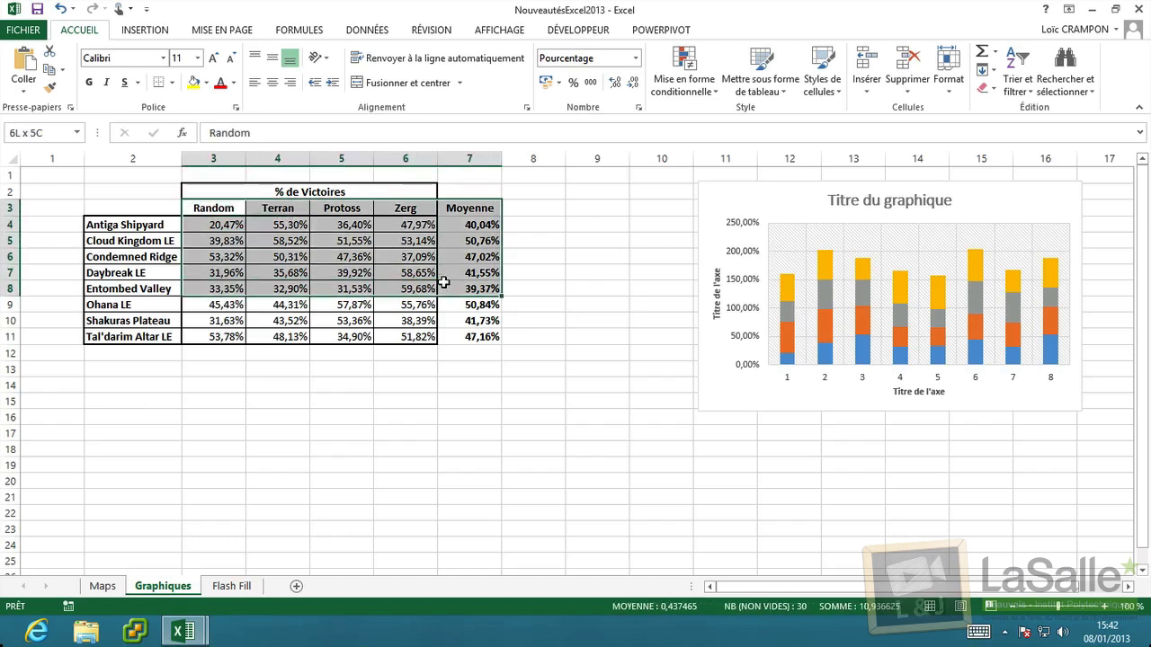
{"action": "left_click", "coordinate": [483, 334]}
{"action": "left_click", "coordinate": [483, 403]}
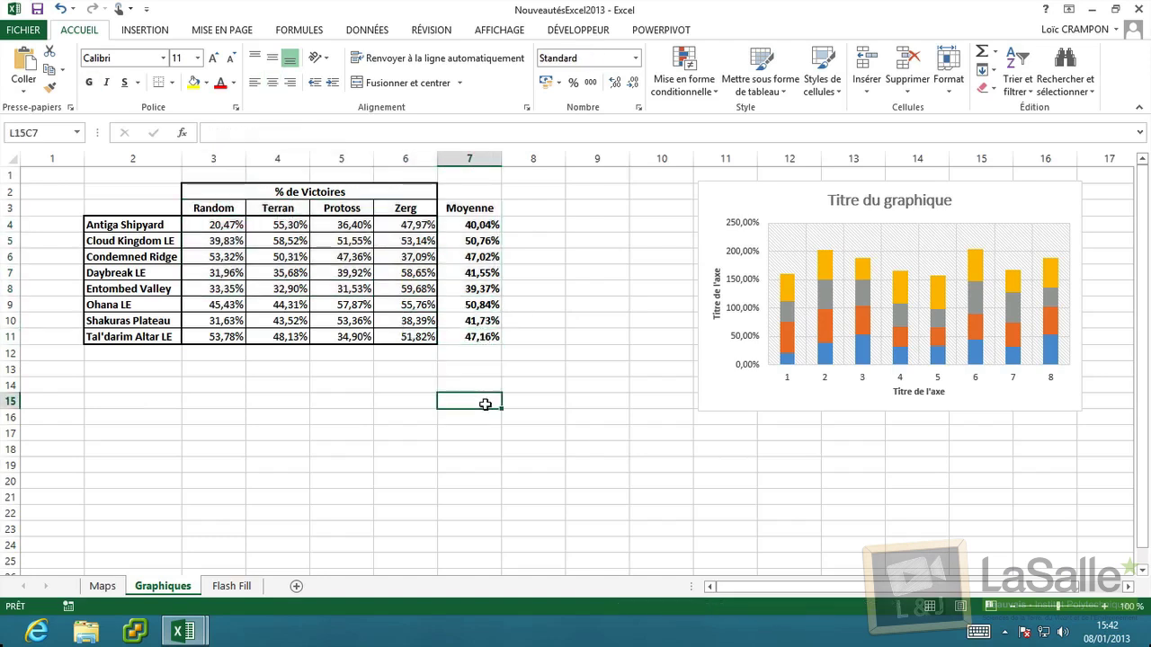
Browse the Insertion and Mise en page tabs, then show Formules and select Antiga Shipyard's =MOYENNE(LC(-4):LC(-1)) cell.
{"action": "left_click", "coordinate": [144, 34]}
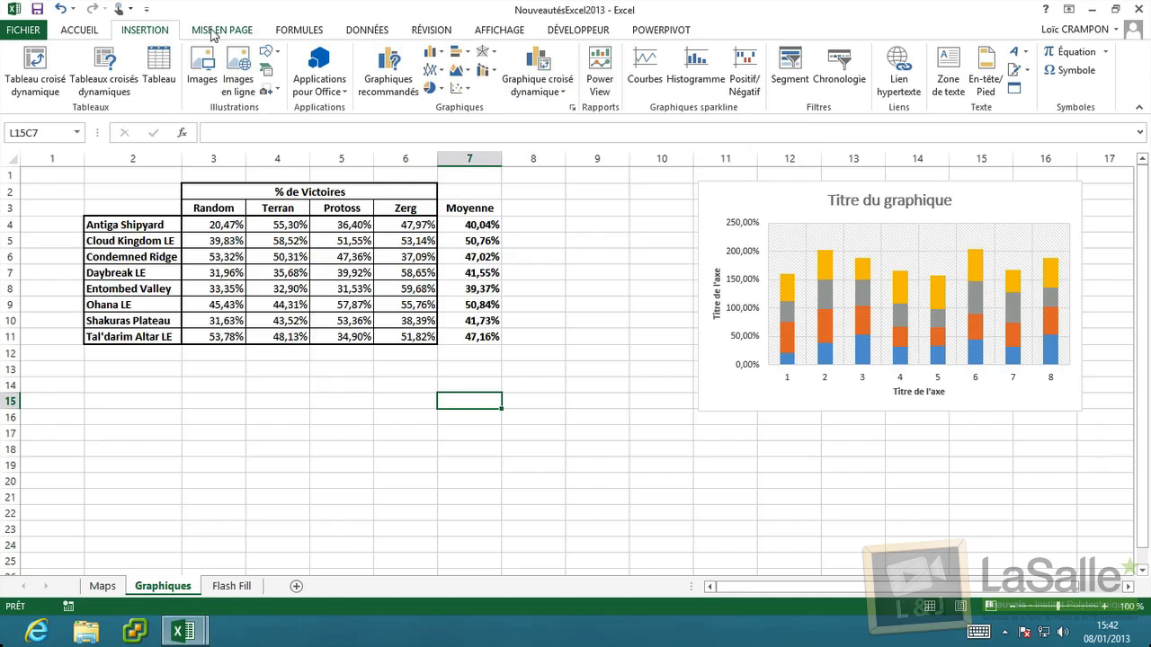
{"action": "left_click", "coordinate": [214, 31]}
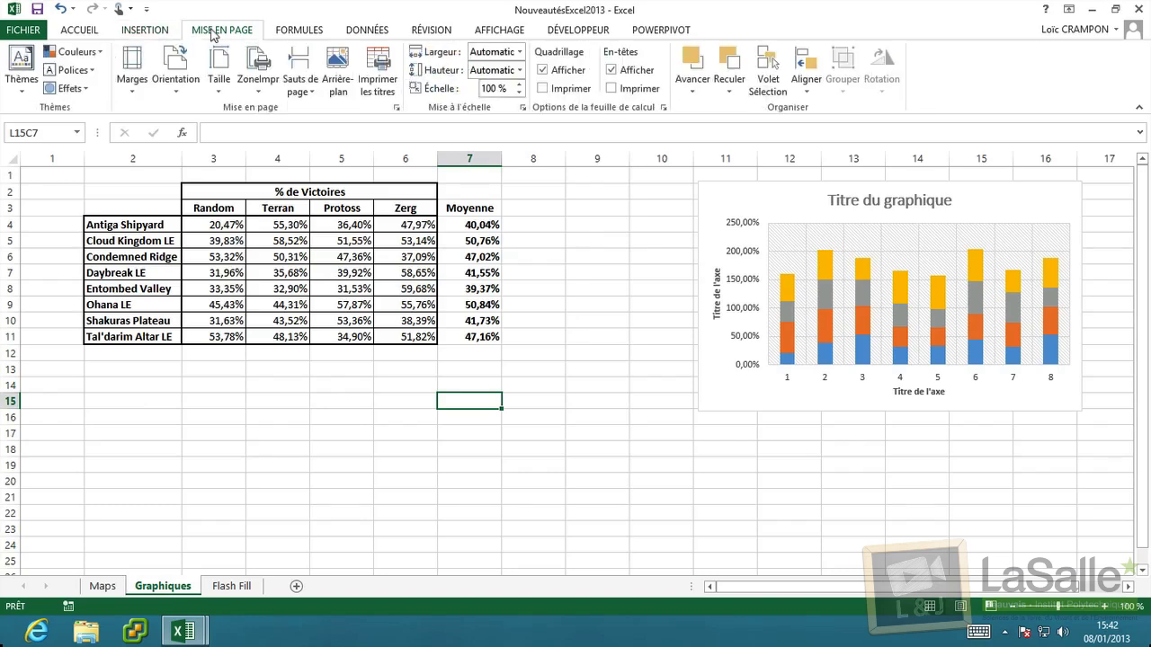
{"action": "left_click", "coordinate": [151, 33]}
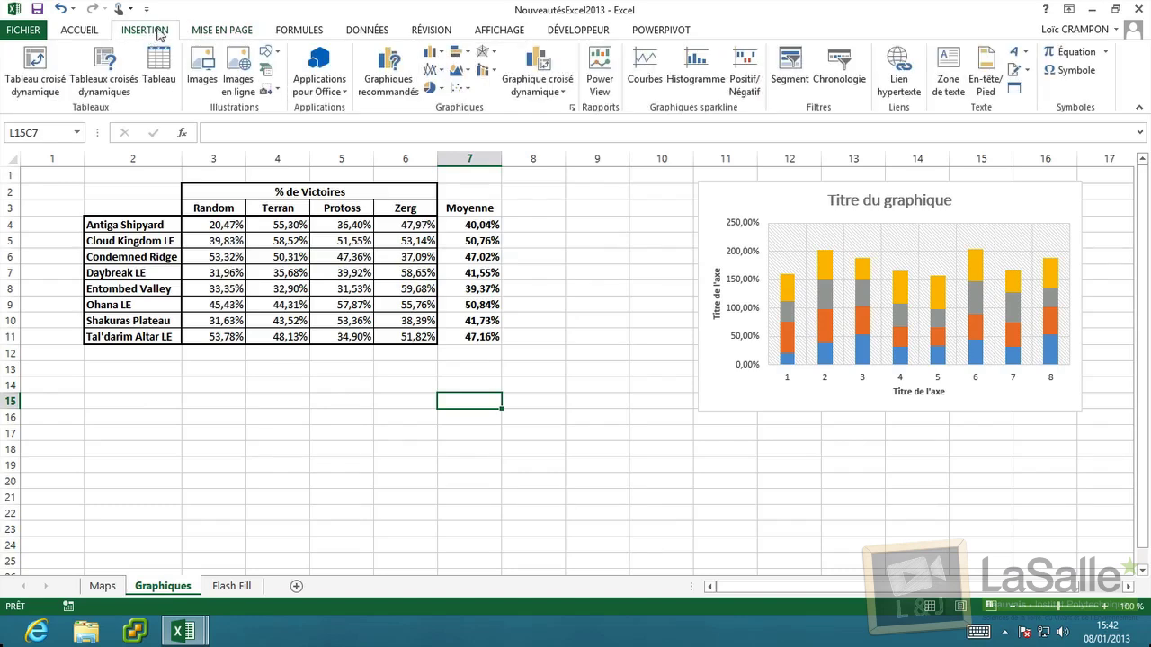
{"action": "left_click", "coordinate": [215, 33]}
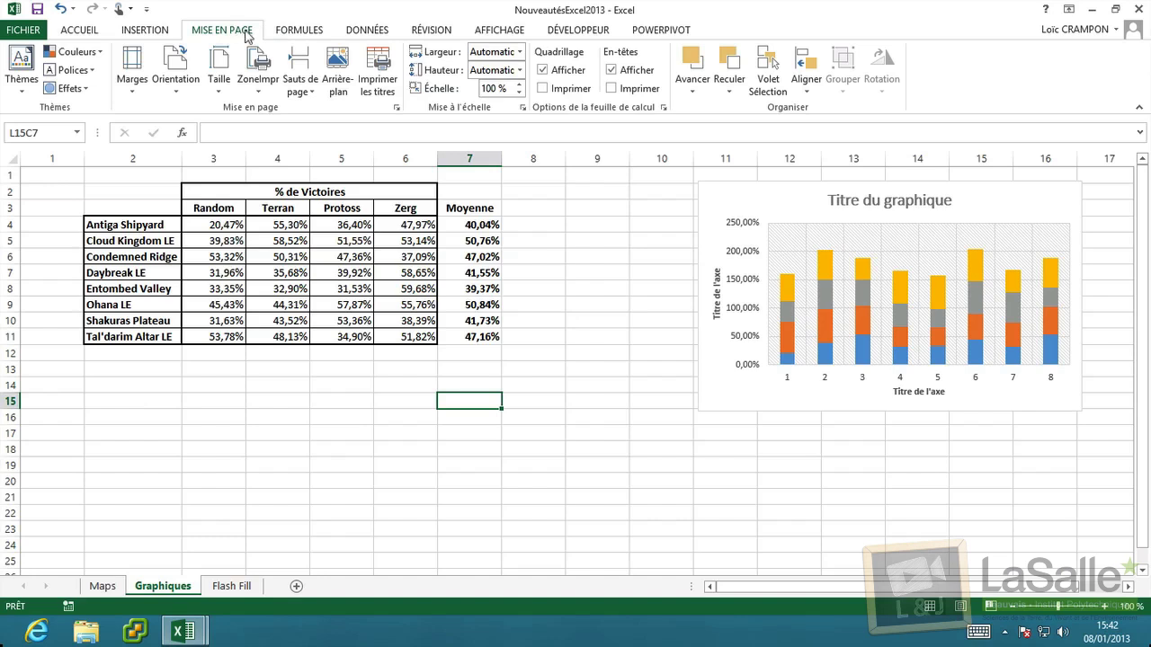
{"action": "left_click", "coordinate": [296, 32]}
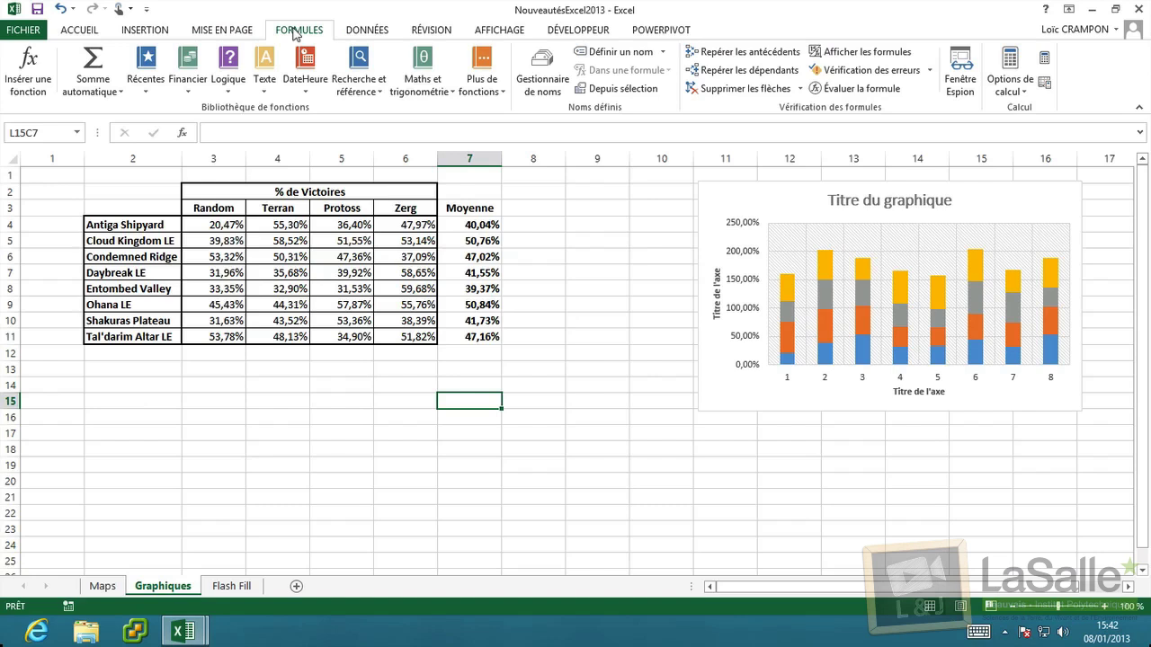
{"action": "left_click", "coordinate": [462, 225]}
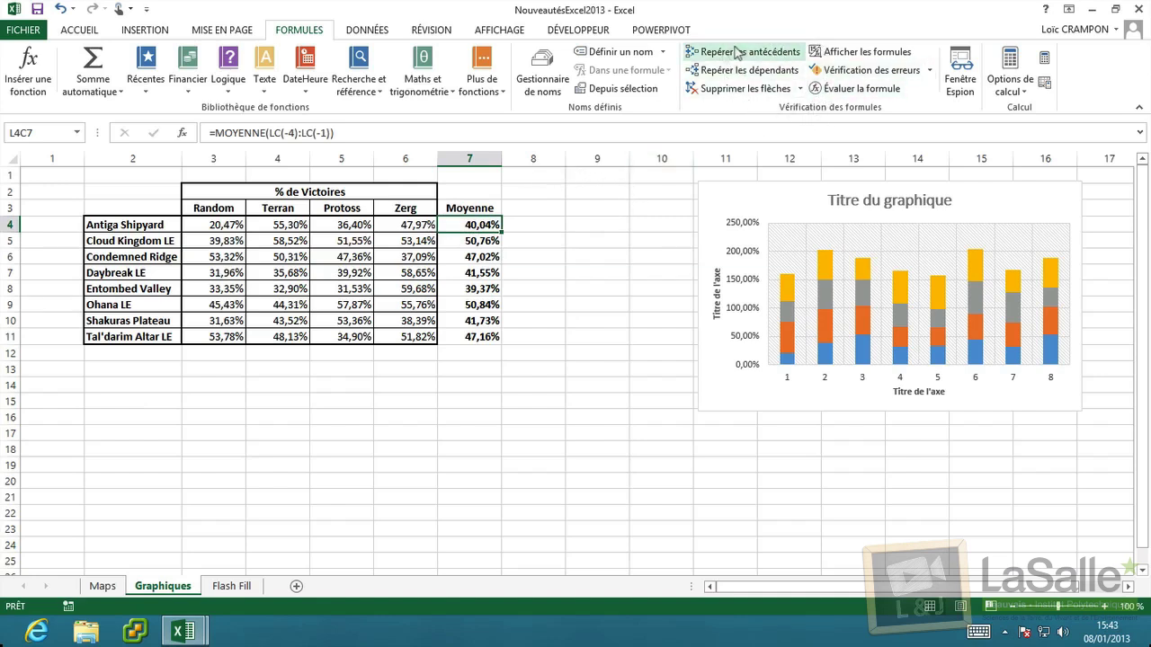
Inspect several Moyenne formulas, trace row 4 average's precedents, then remove the arrows.
{"action": "left_click", "coordinate": [460, 242]}
{"action": "left_click", "coordinate": [476, 222]}
{"action": "left_click", "coordinate": [475, 256]}
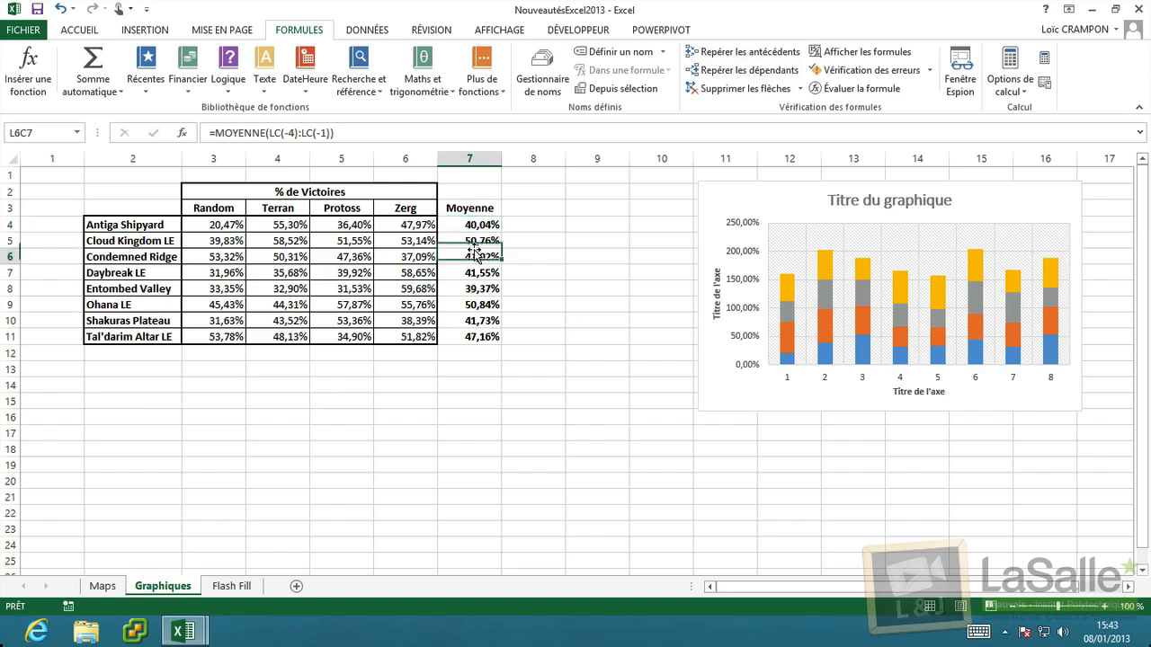
{"action": "left_click", "coordinate": [476, 225]}
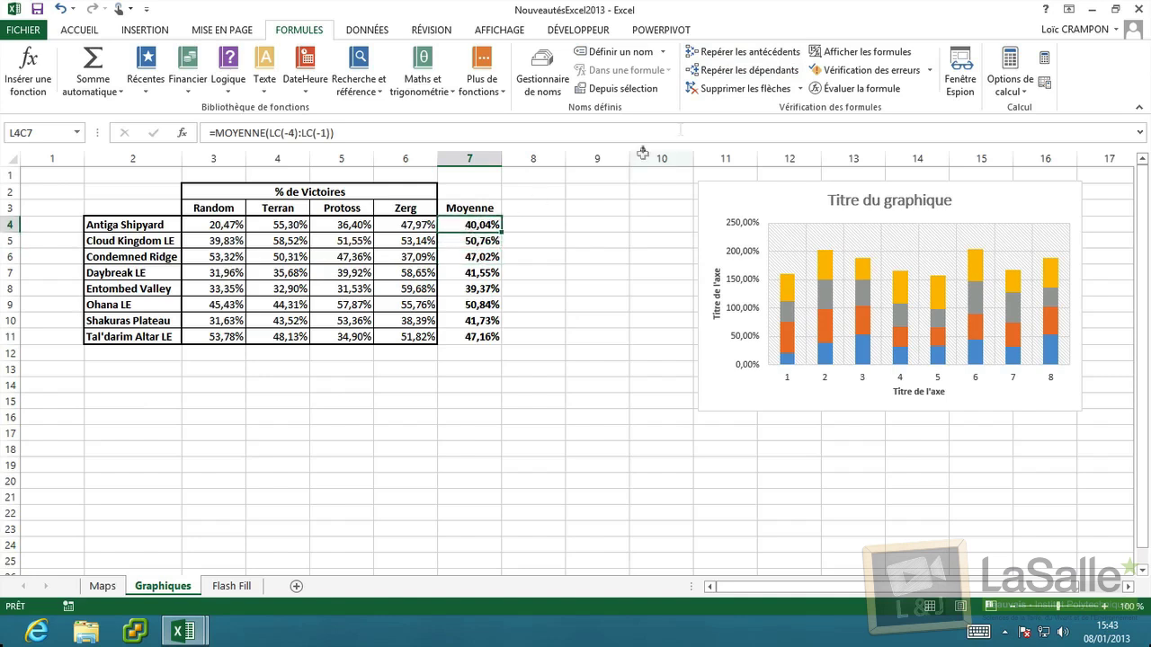
{"action": "left_click", "coordinate": [738, 54]}
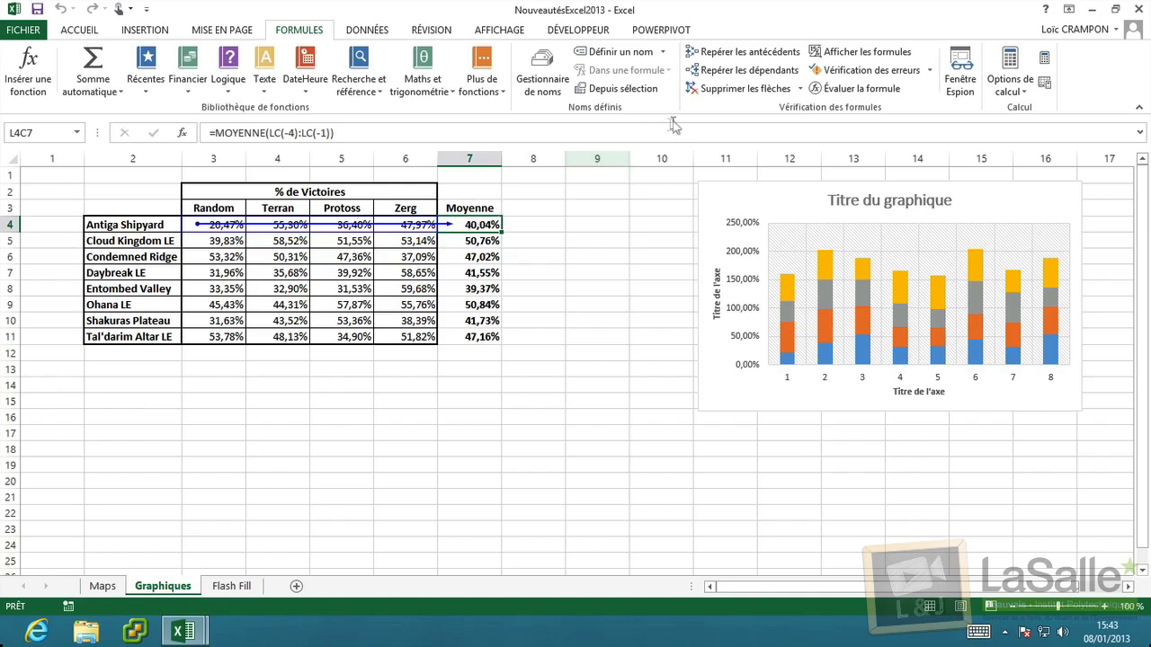
{"action": "left_click", "coordinate": [719, 88]}
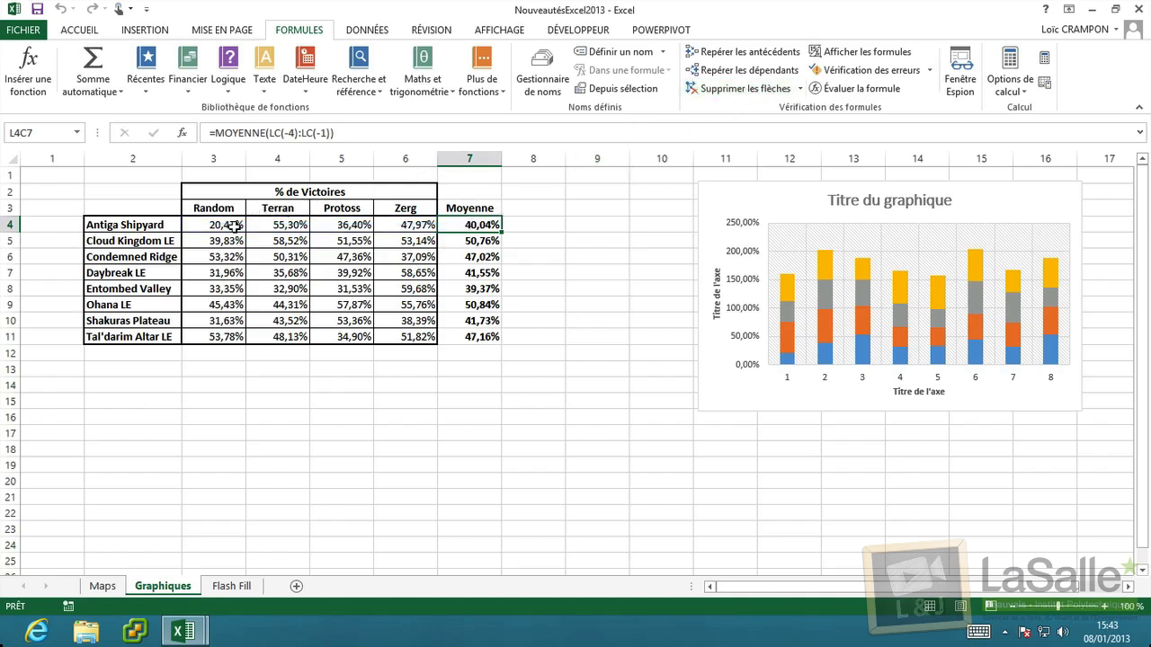
Trace dependents of the 20,47% Random score, remove the arrow, and show formulas on the sheet.
{"action": "left_click", "coordinate": [235, 224]}
{"action": "left_click", "coordinate": [728, 70]}
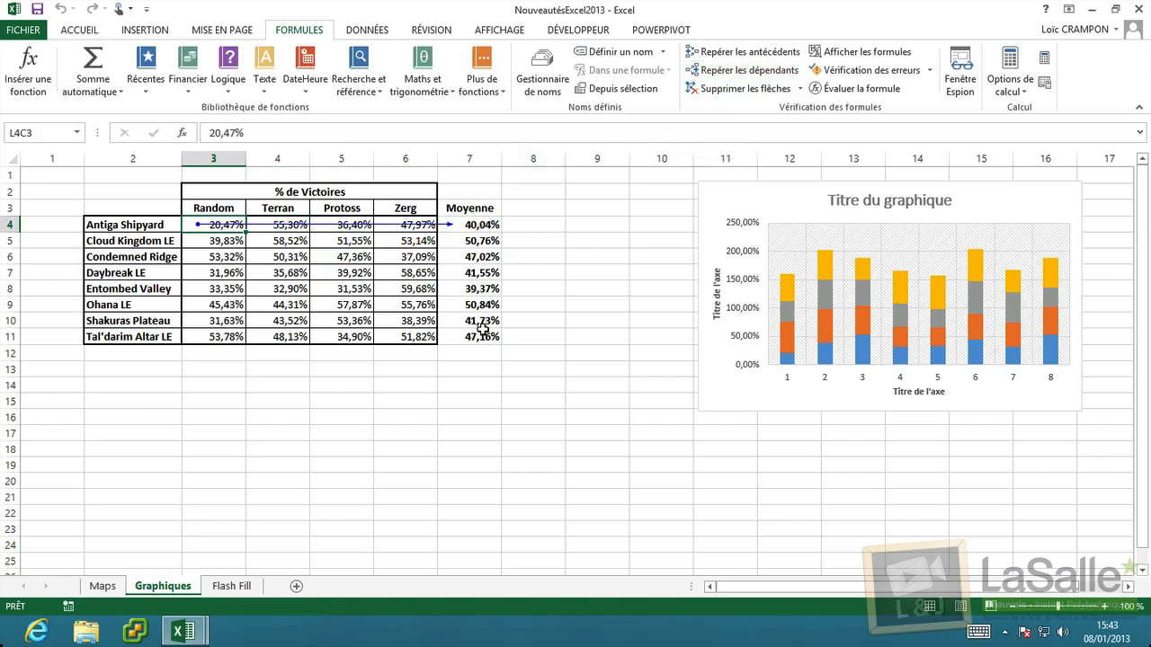
{"action": "left_click", "coordinate": [710, 89]}
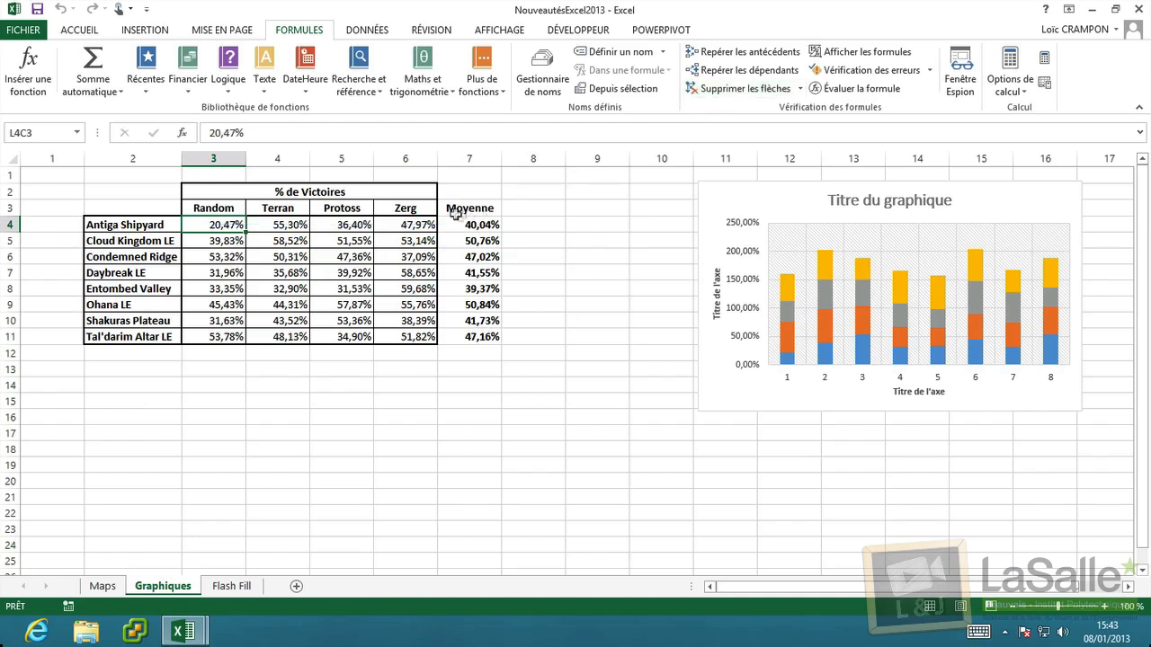
{"action": "left_click", "coordinate": [868, 53]}
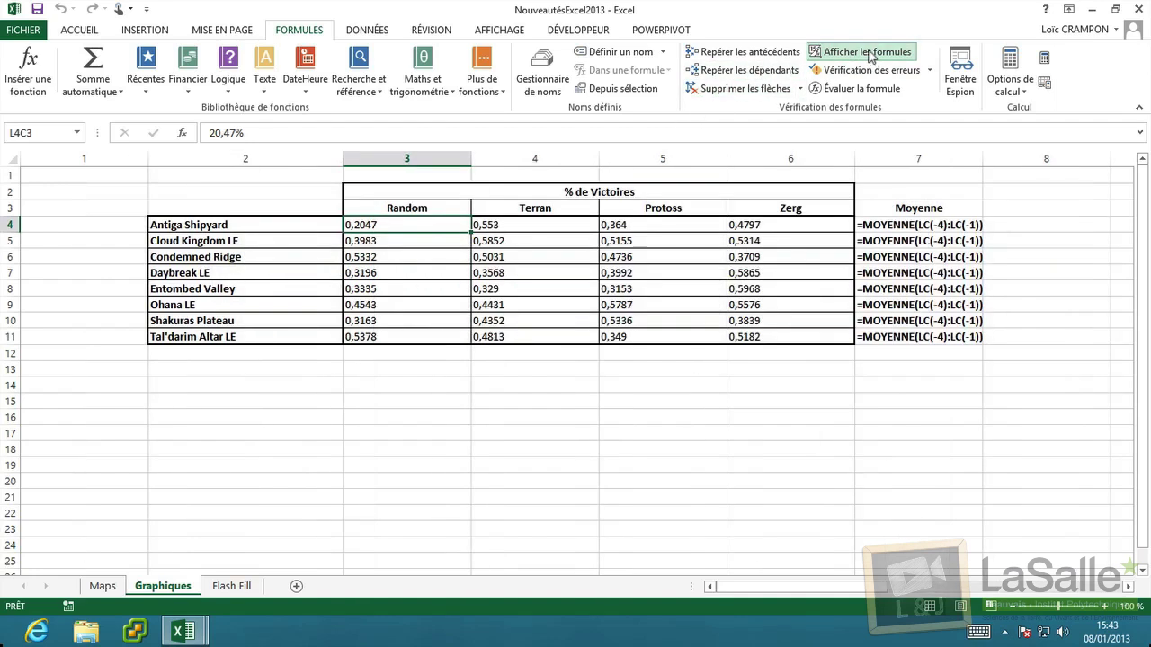
Inspect the Moyenne formulas in rows 4, 5, 7, 9 and 11, then turn Afficher les formules off.
{"action": "left_click", "coordinate": [914, 227]}
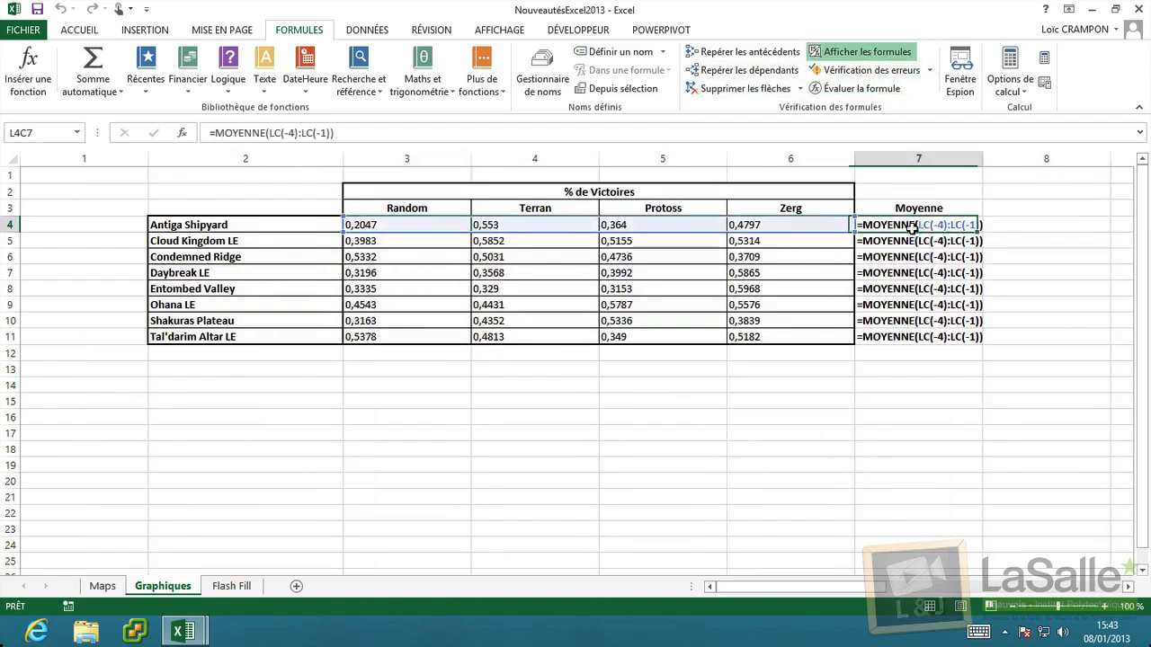
{"action": "left_click", "coordinate": [914, 242]}
{"action": "left_click", "coordinate": [913, 272]}
{"action": "left_click", "coordinate": [914, 303]}
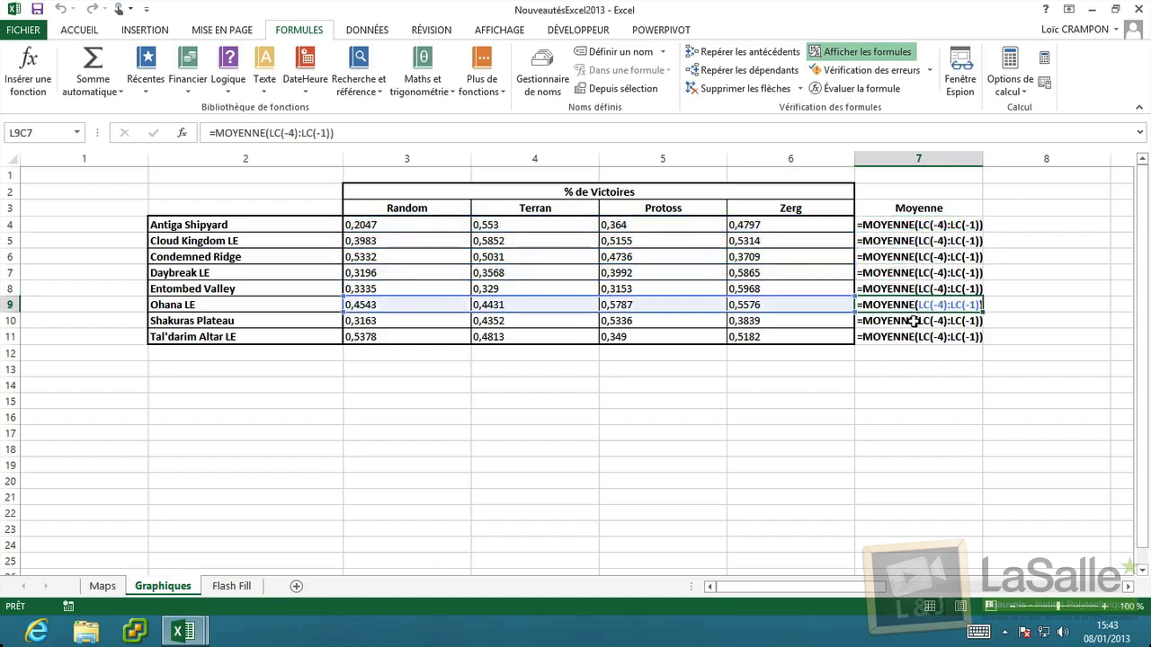
{"action": "left_click", "coordinate": [913, 335]}
{"action": "left_click", "coordinate": [912, 271]}
{"action": "left_click", "coordinate": [908, 239]}
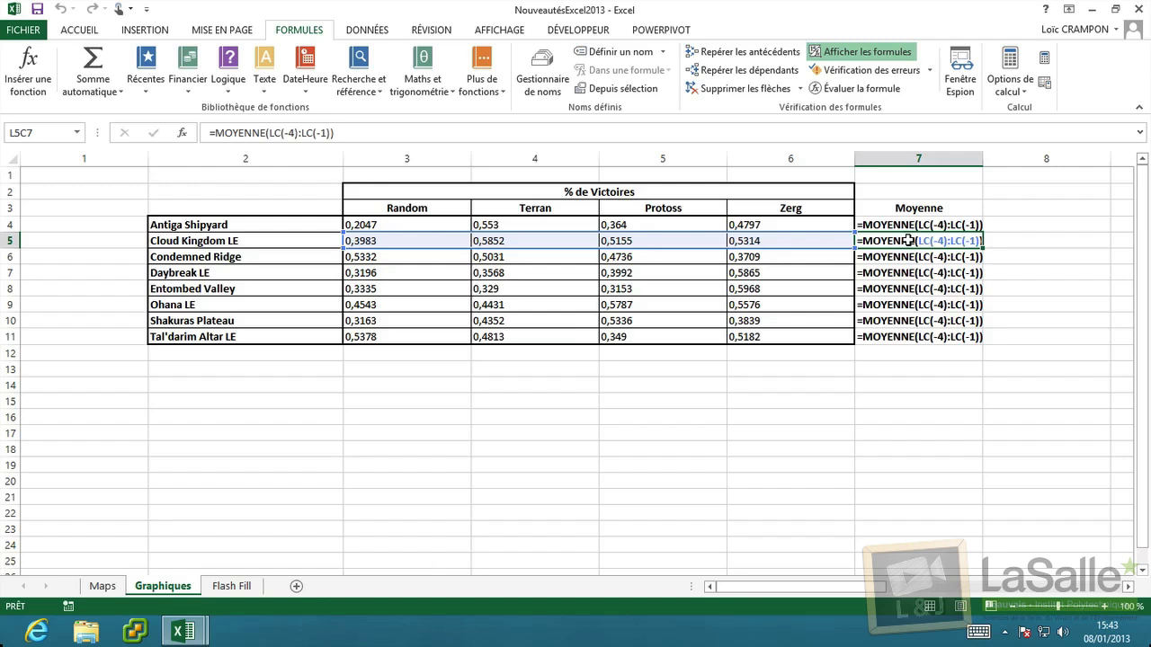
{"action": "left_click", "coordinate": [901, 272]}
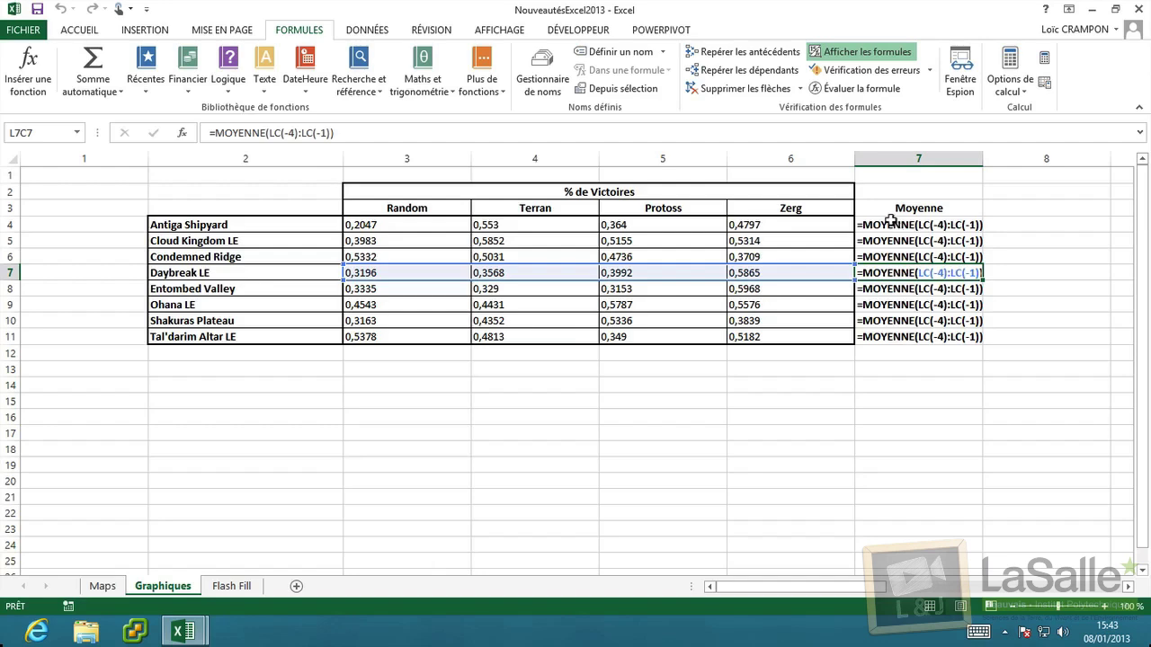
{"action": "left_click", "coordinate": [874, 54]}
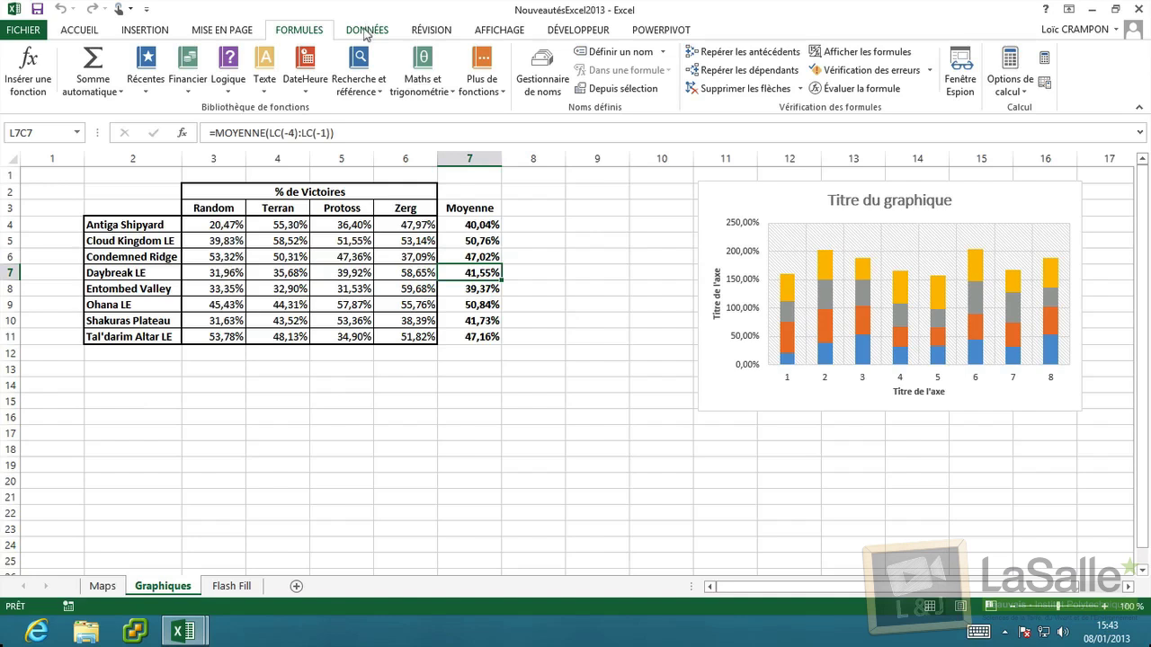
On the Flash Fill sheet, run Remplissage instantané beside the first e-mail without an example and dismiss the error.
{"action": "left_click", "coordinate": [366, 34]}
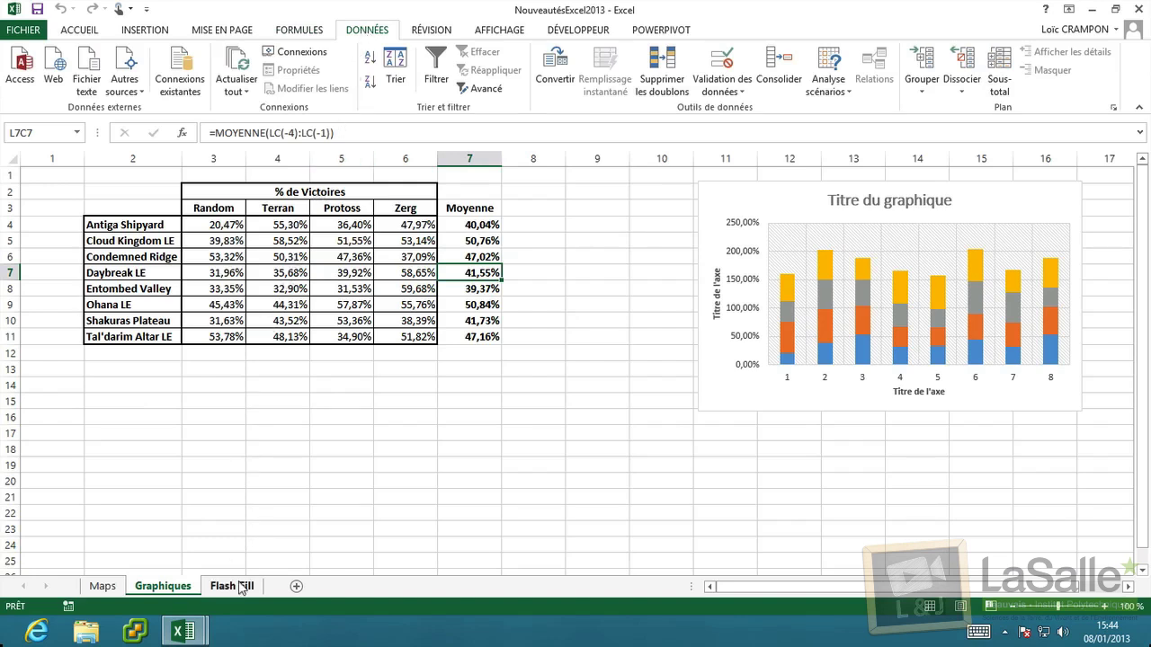
{"action": "left_click", "coordinate": [241, 586]}
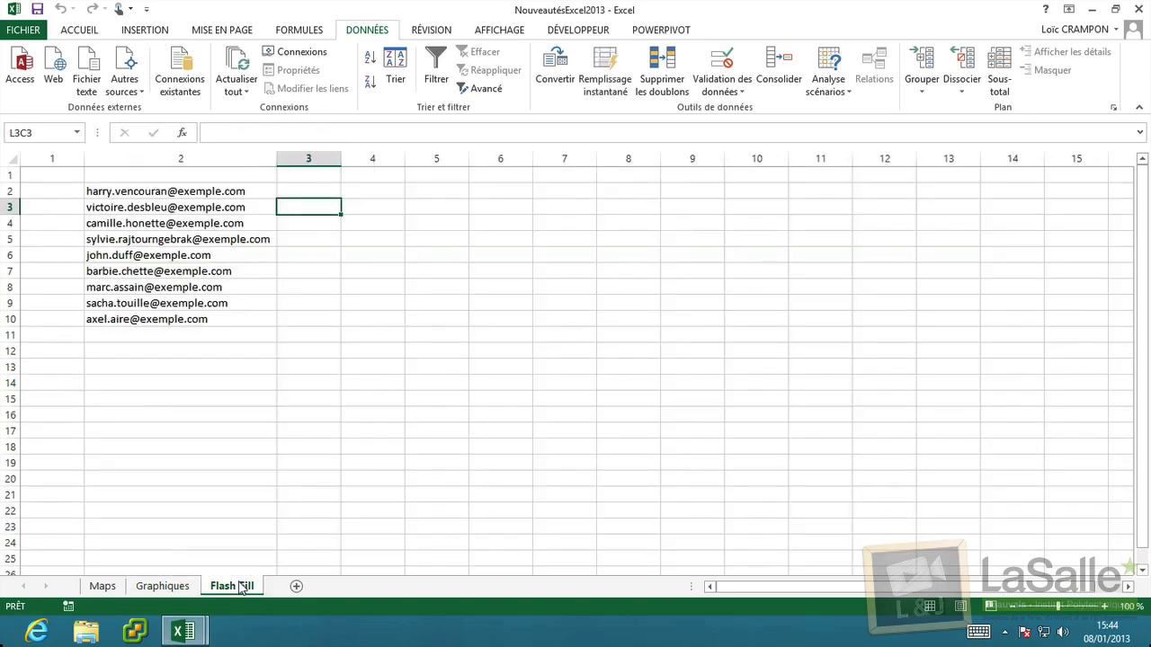
{"action": "left_click", "coordinate": [309, 193]}
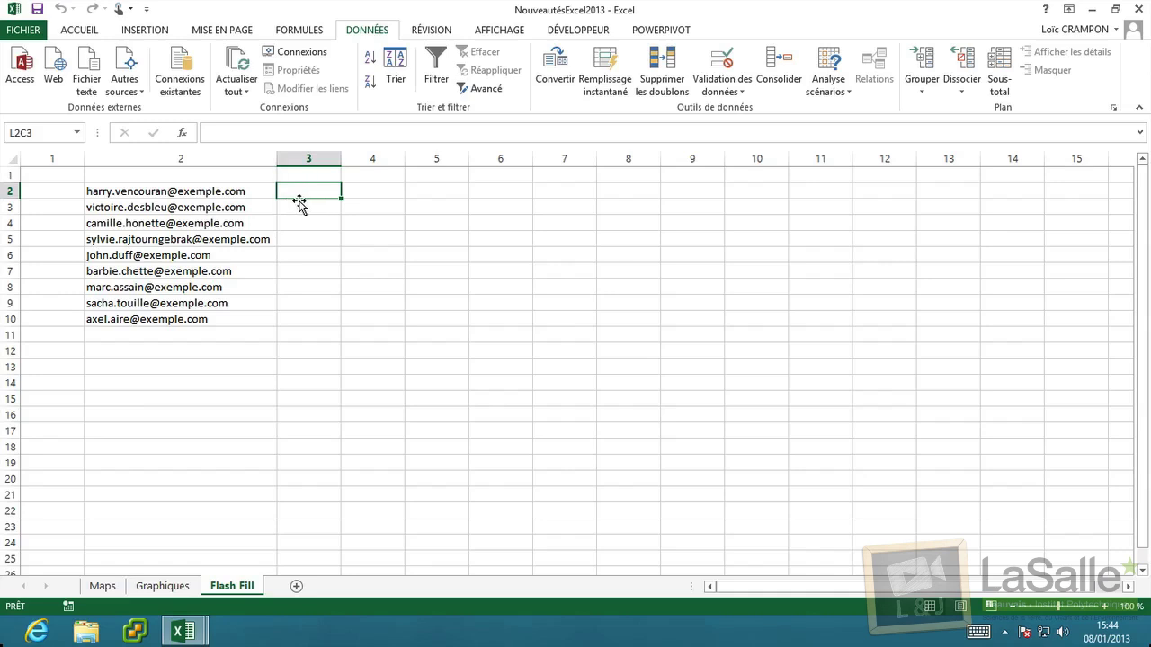
{"action": "left_click", "coordinate": [616, 94]}
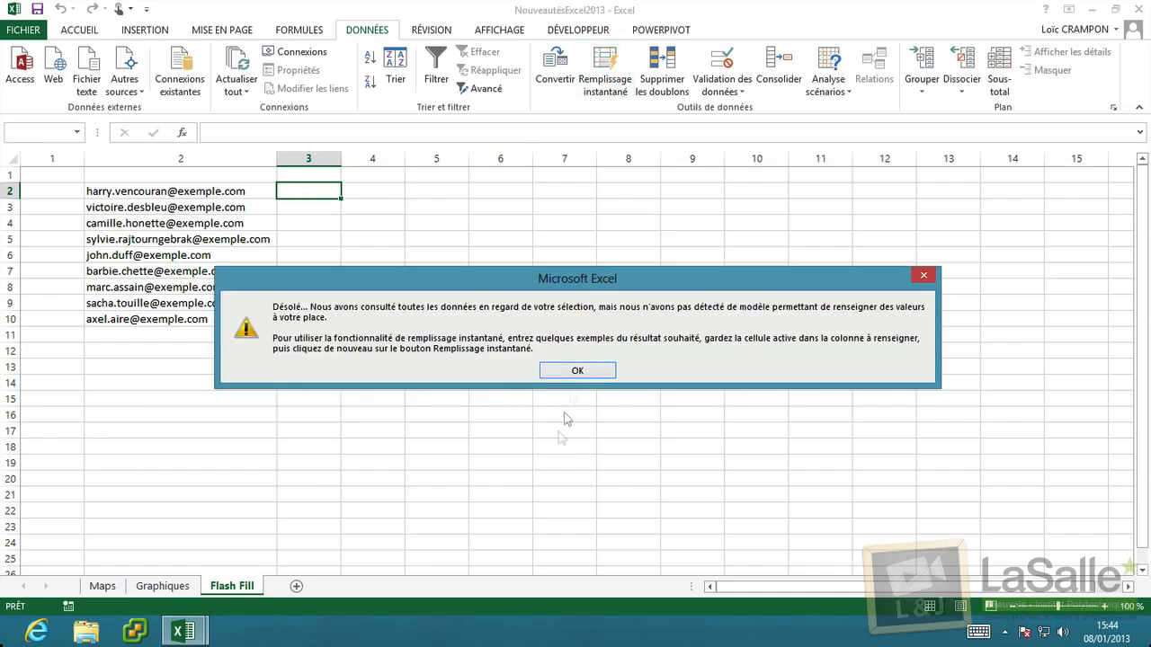
{"action": "left_click", "coordinate": [576, 371]}
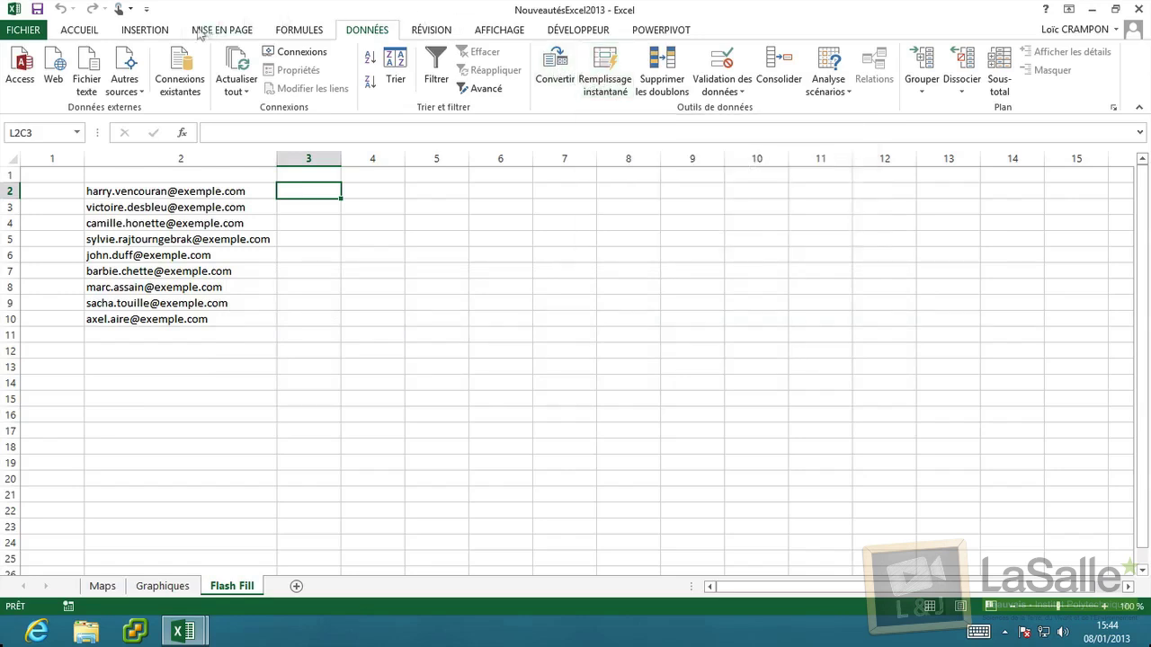
{"action": "left_click", "coordinate": [90, 33]}
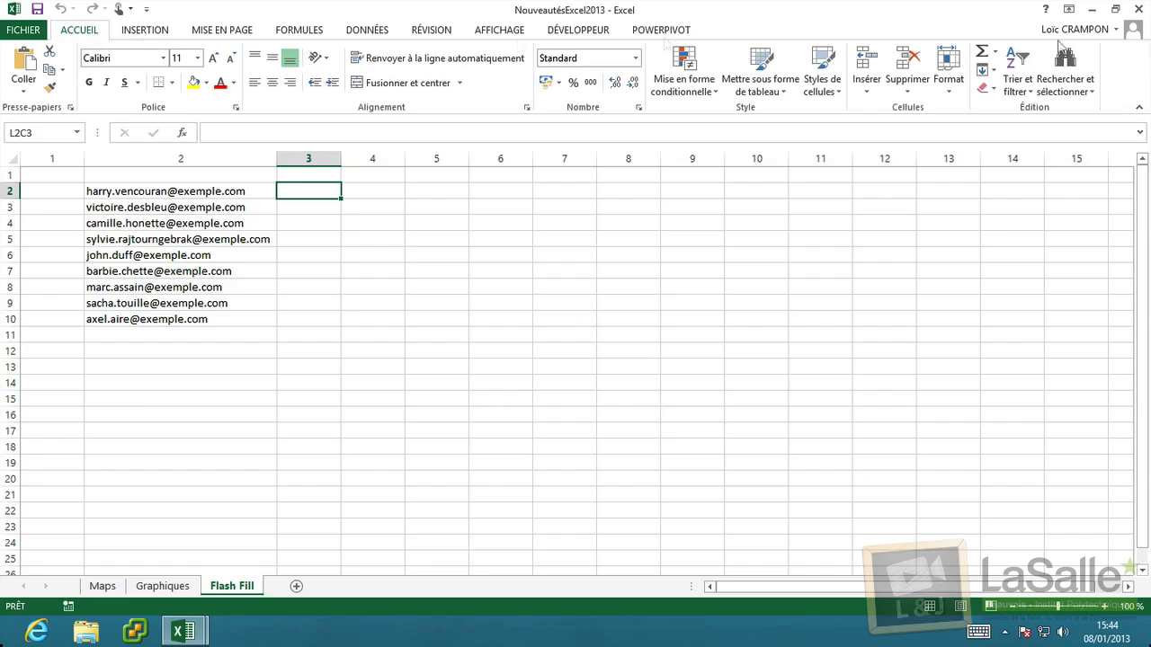
{"action": "left_click", "coordinate": [985, 69]}
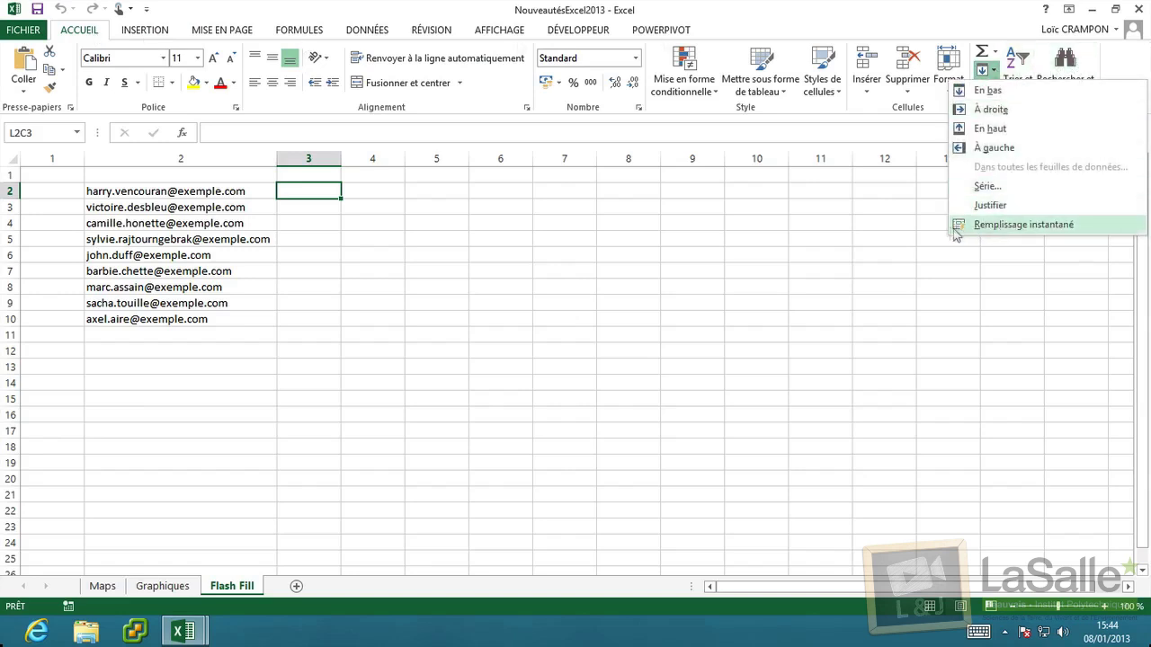
{"action": "left_click", "coordinate": [364, 31]}
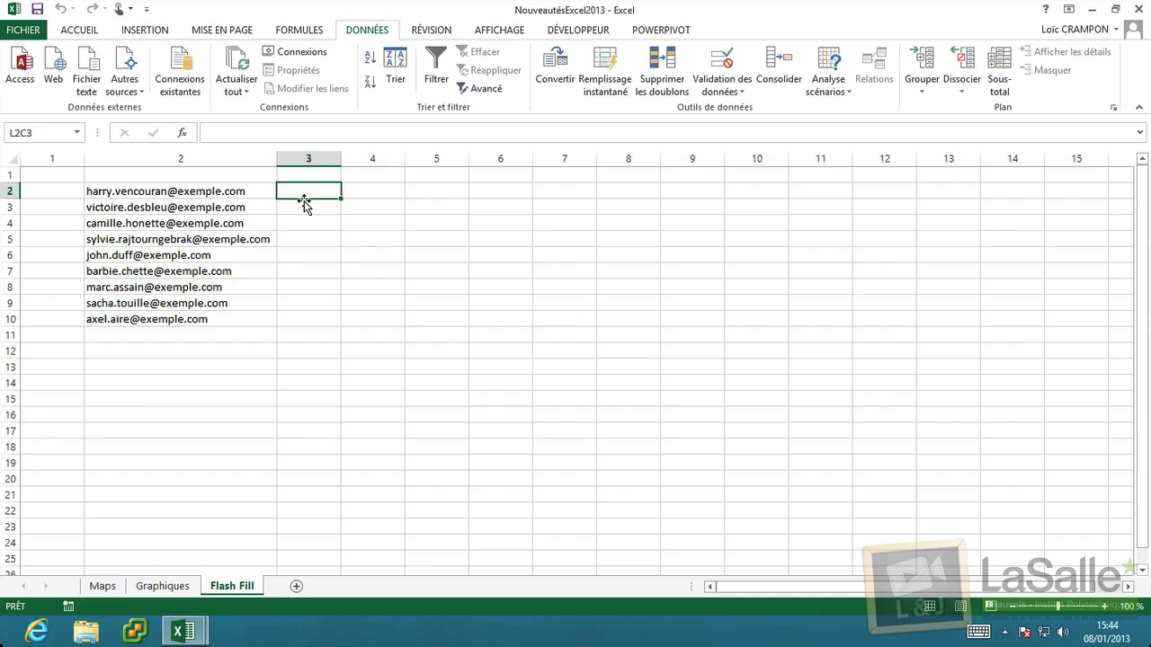
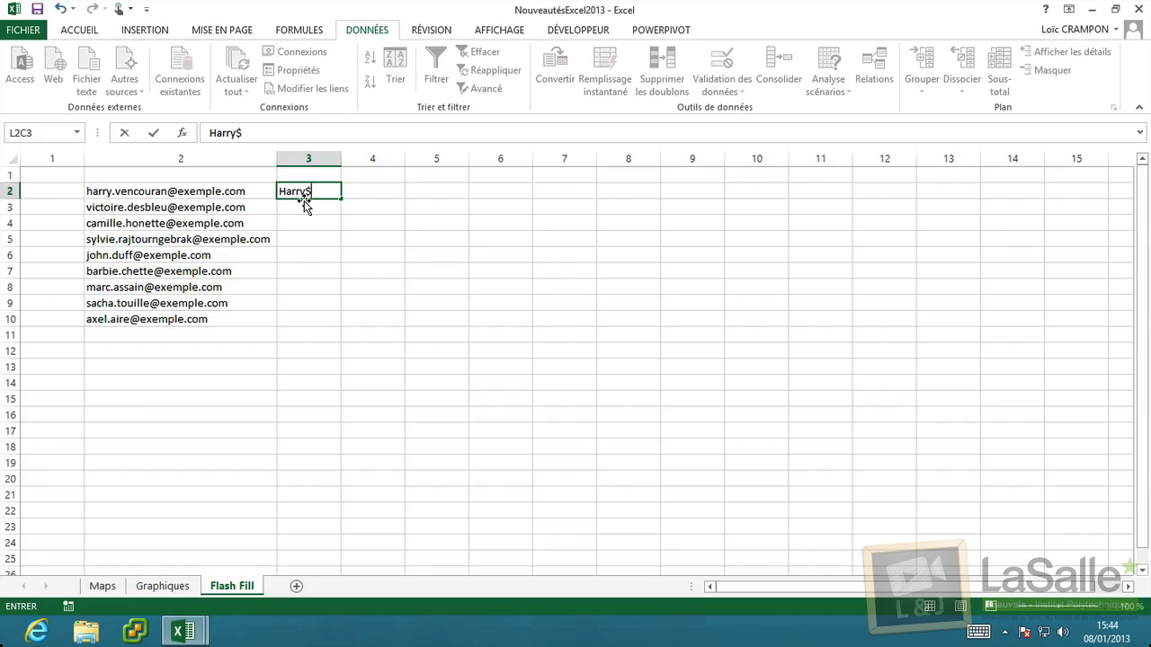
{"action": "key", "text": "Return"}
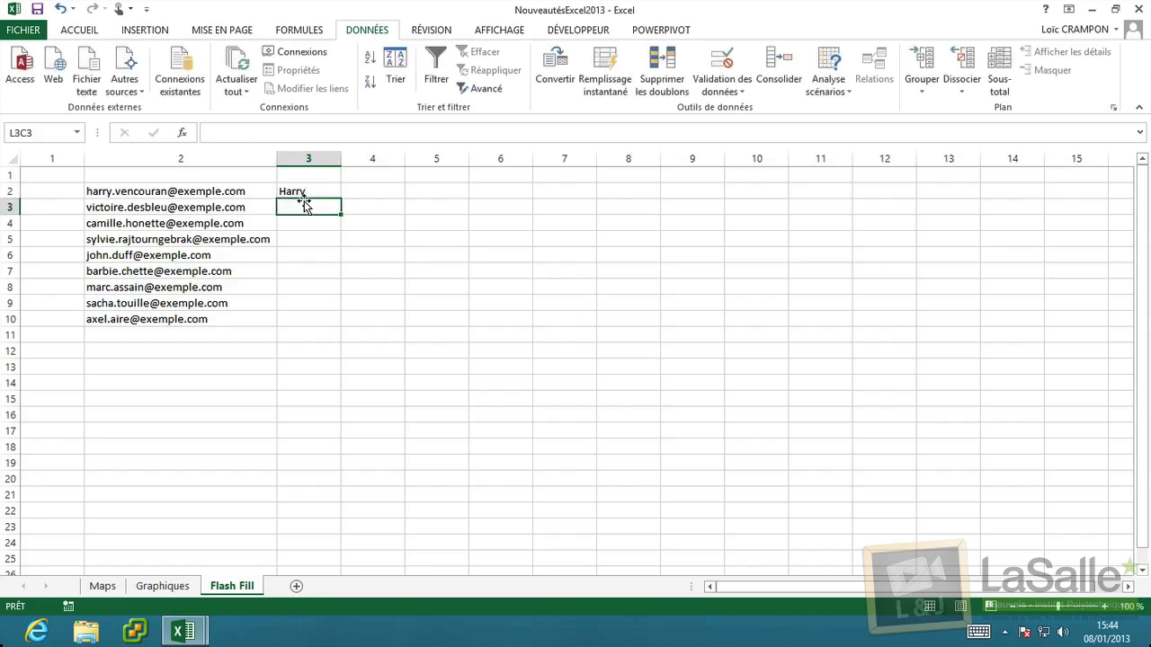
{"action": "key", "text": "Up"}
{"action": "key", "text": "Down"}
{"action": "key", "text": "Up"}
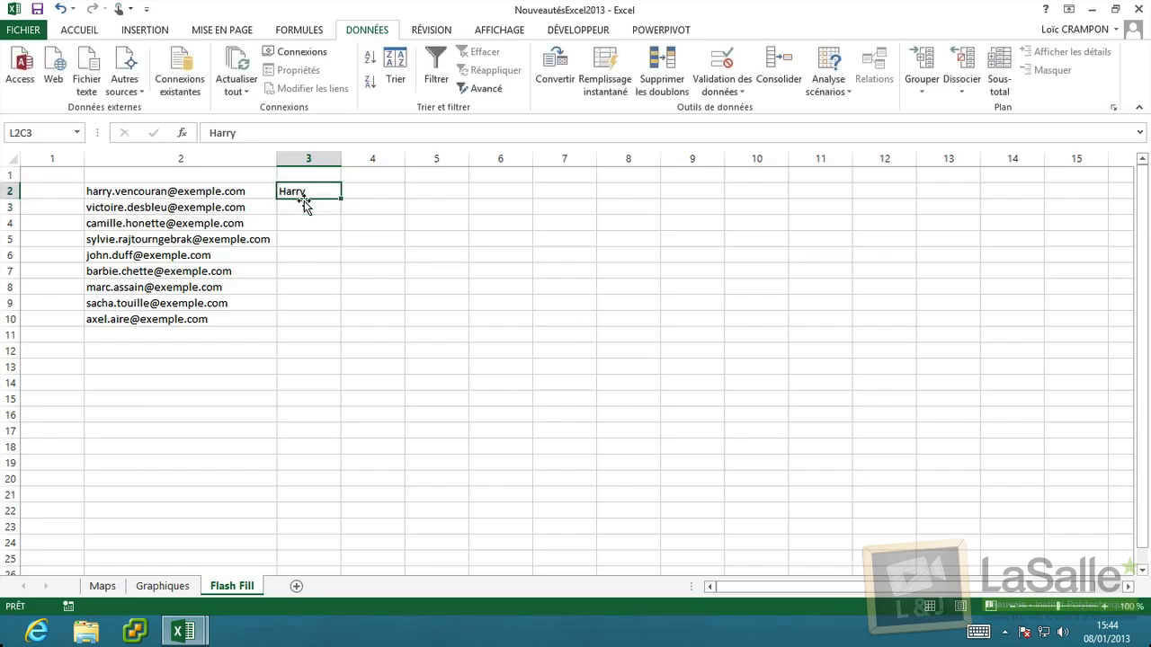
{"action": "key", "text": "Down"}
{"action": "key", "text": "Up"}
{"action": "key", "text": "Down"}
{"action": "key", "text": "Up"}
{"action": "key", "text": "Down"}
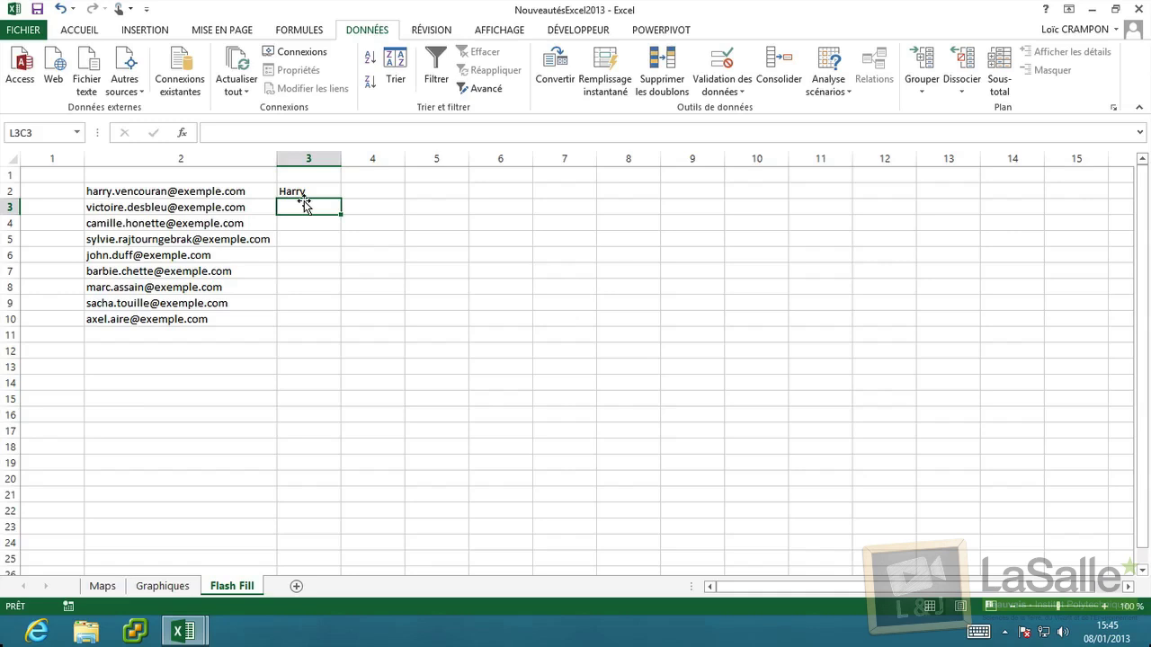
{"action": "key", "text": "Up"}
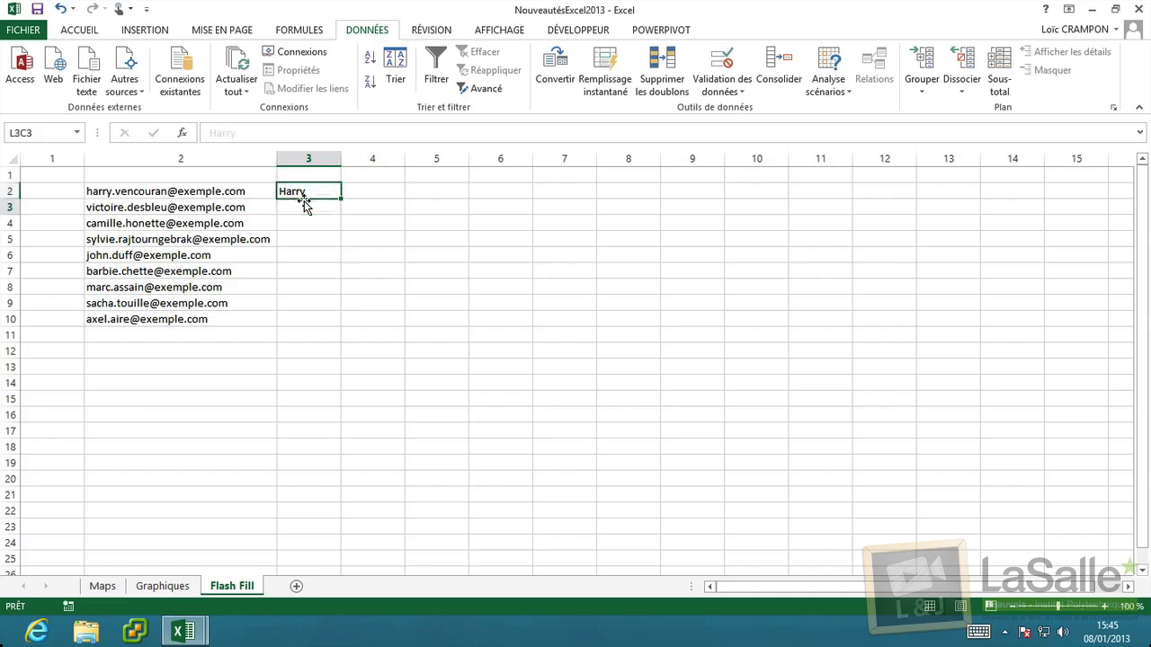
{"action": "key", "text": "Down"}
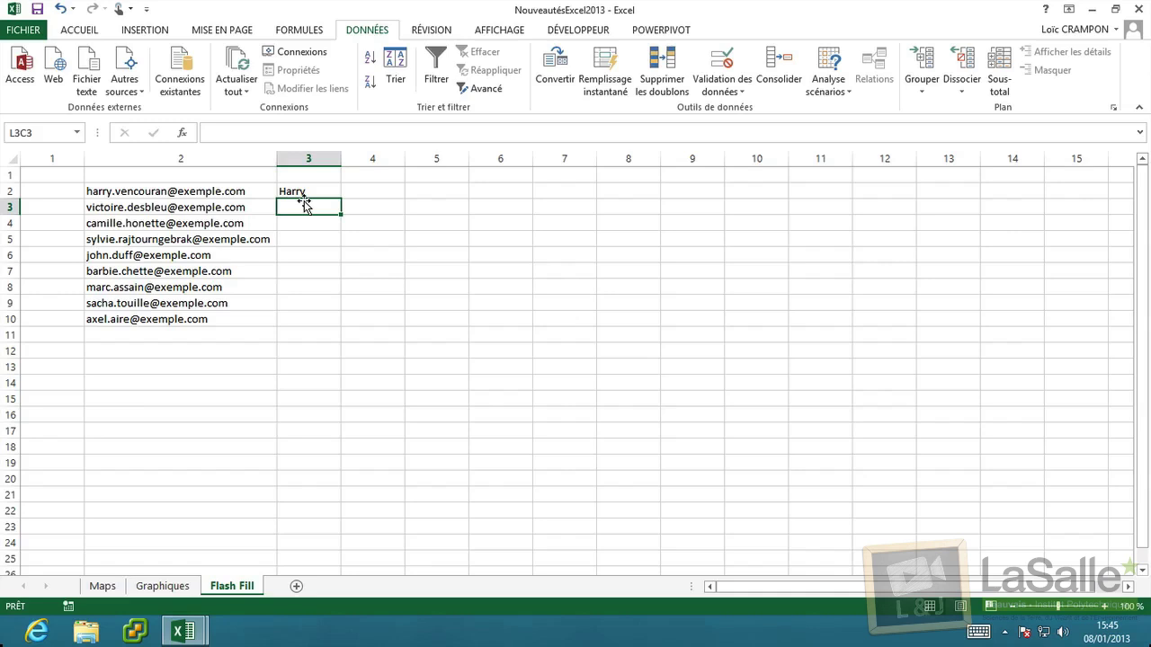
{"action": "key", "text": "Up"}
{"action": "key", "text": "Down"}
{"action": "key", "text": "Down"}
{"action": "key", "text": "Down"}
{"action": "key", "text": "Up"}
{"action": "key", "text": "Up"}
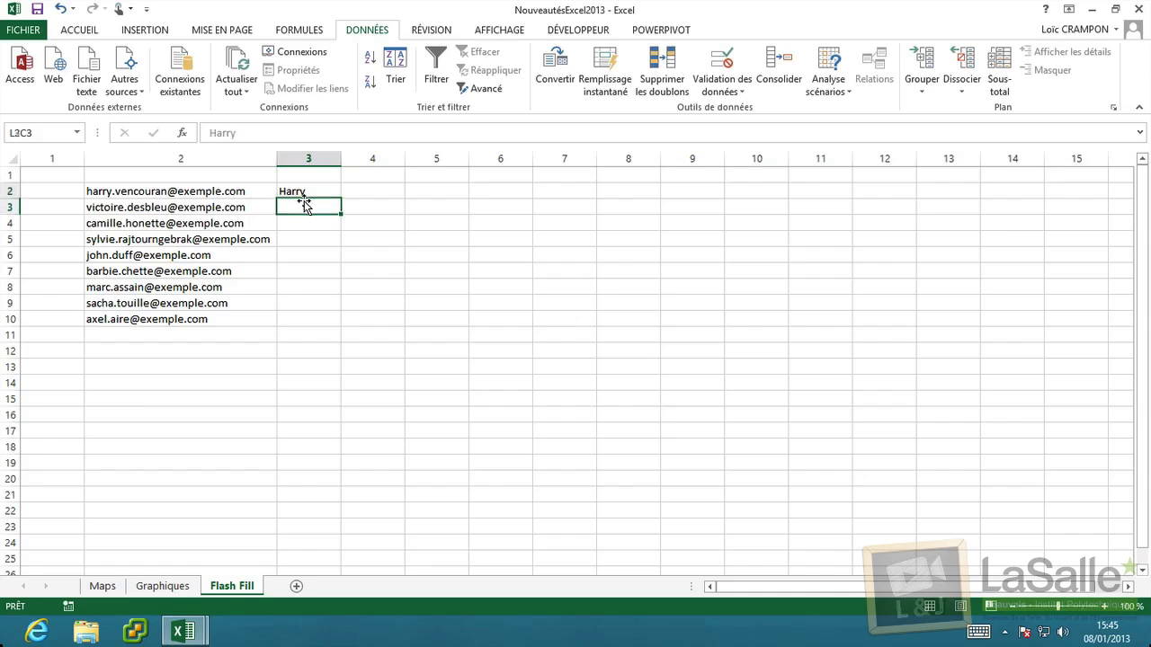
{"action": "key", "text": "Up"}
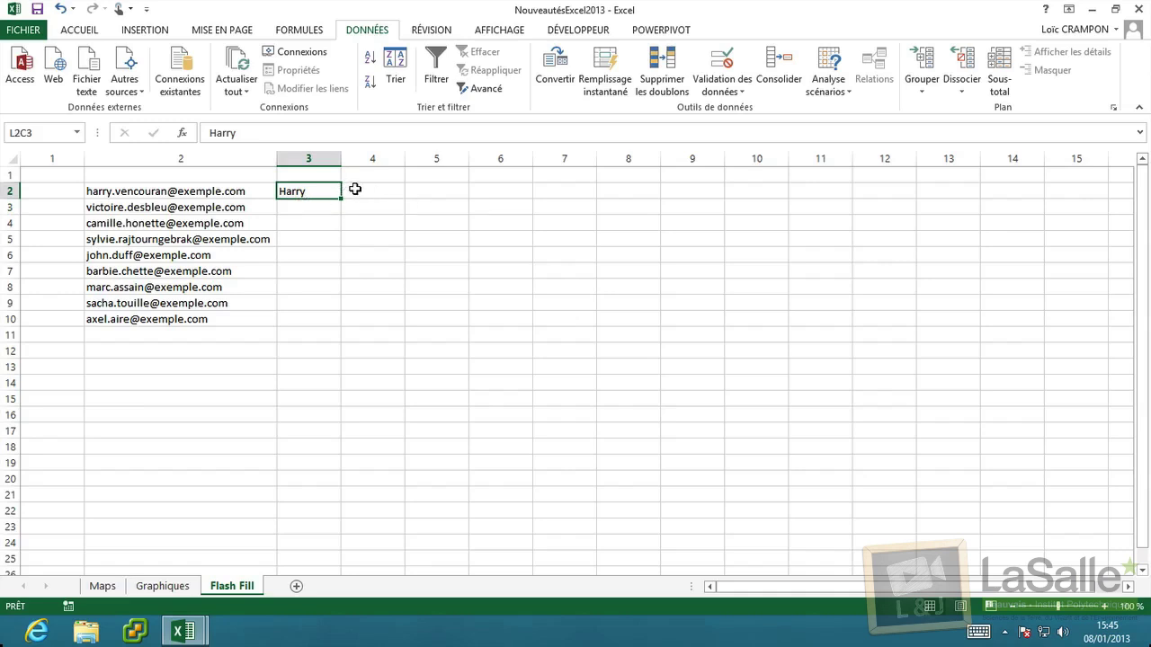
Flash Fill the remaining first names from L3C3 down to row 10.
{"action": "left_click", "coordinate": [324, 208]}
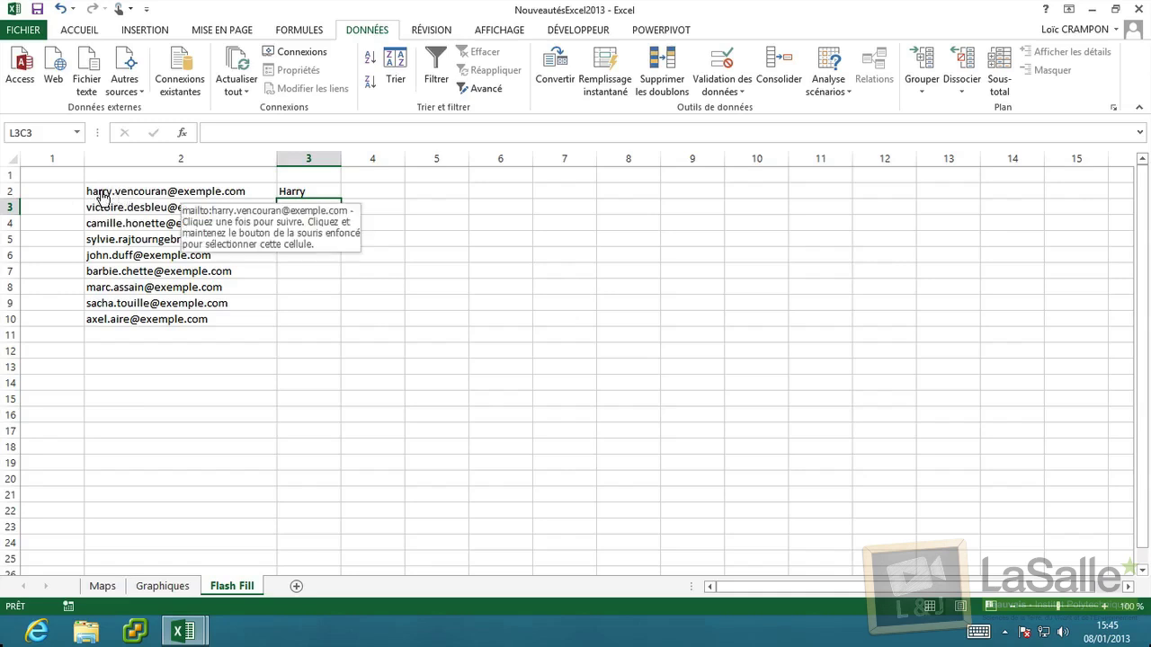
{"action": "left_click", "coordinate": [611, 85]}
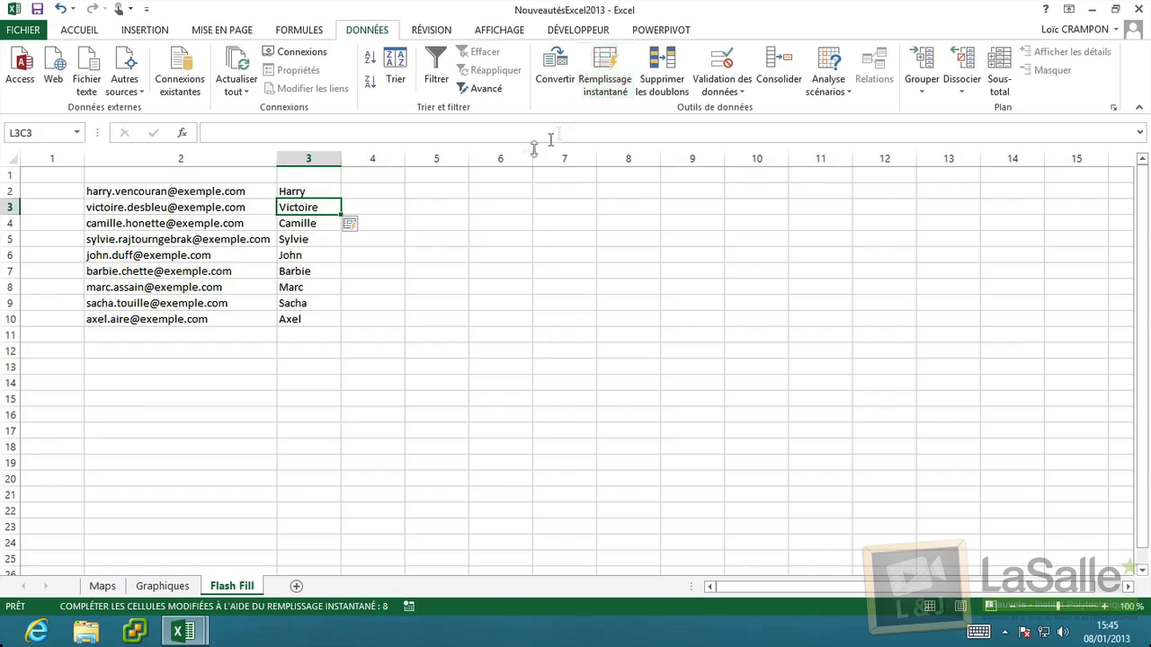
{"action": "left_click", "coordinate": [365, 192]}
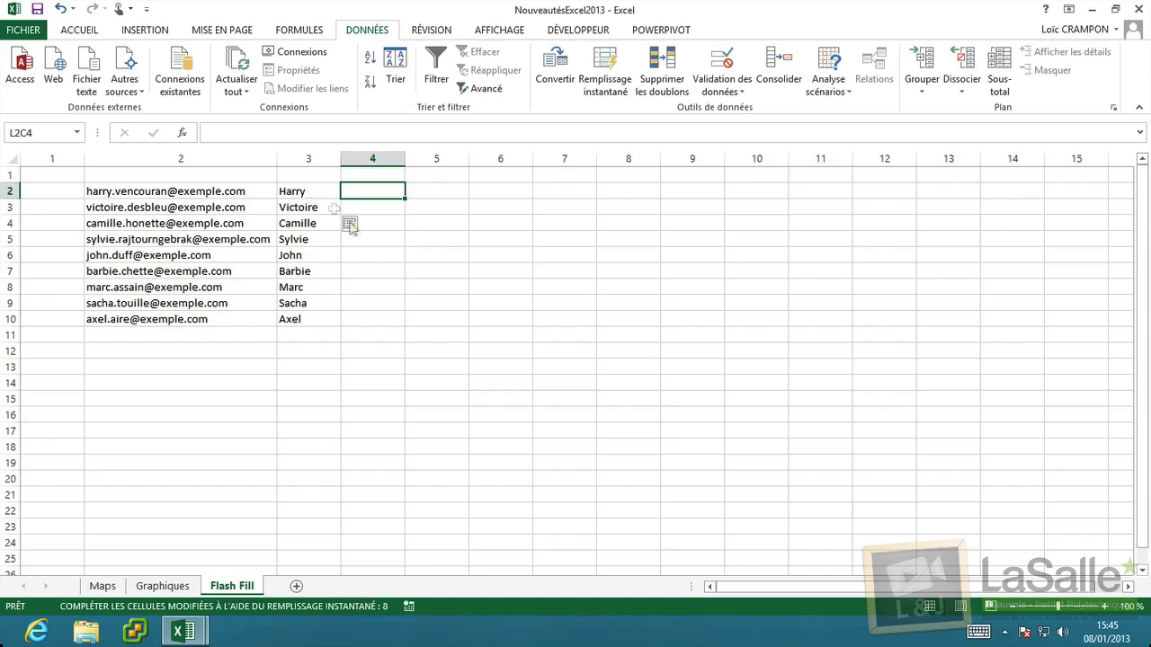
{"action": "left_click", "coordinate": [364, 227]}
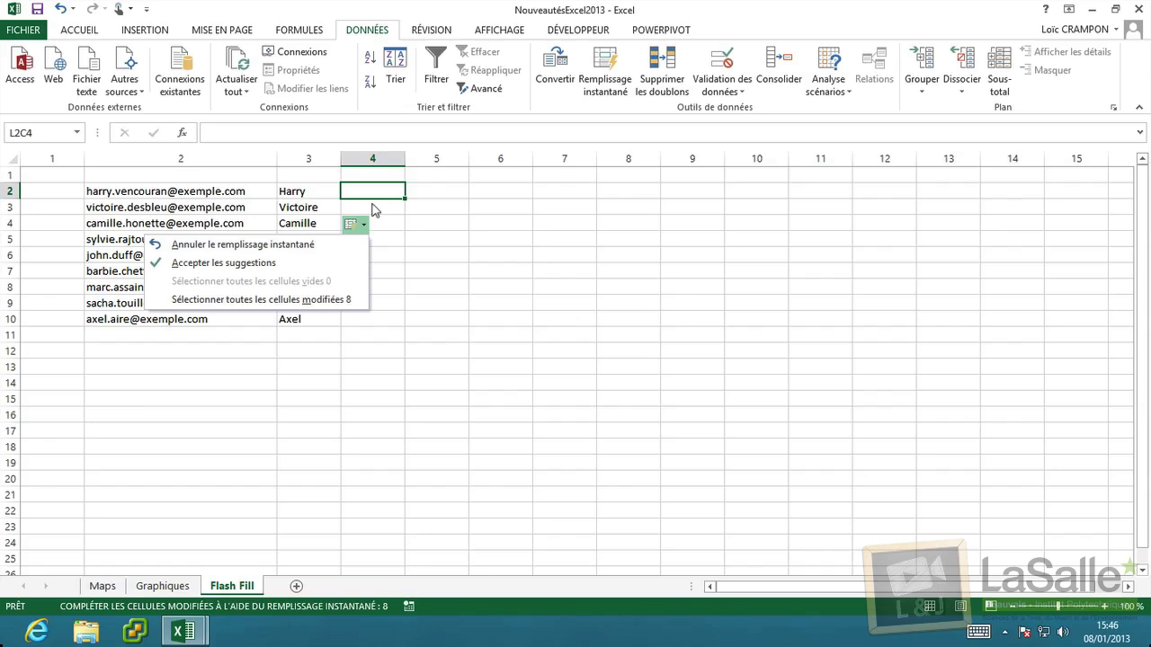
{"action": "left_click", "coordinate": [303, 190]}
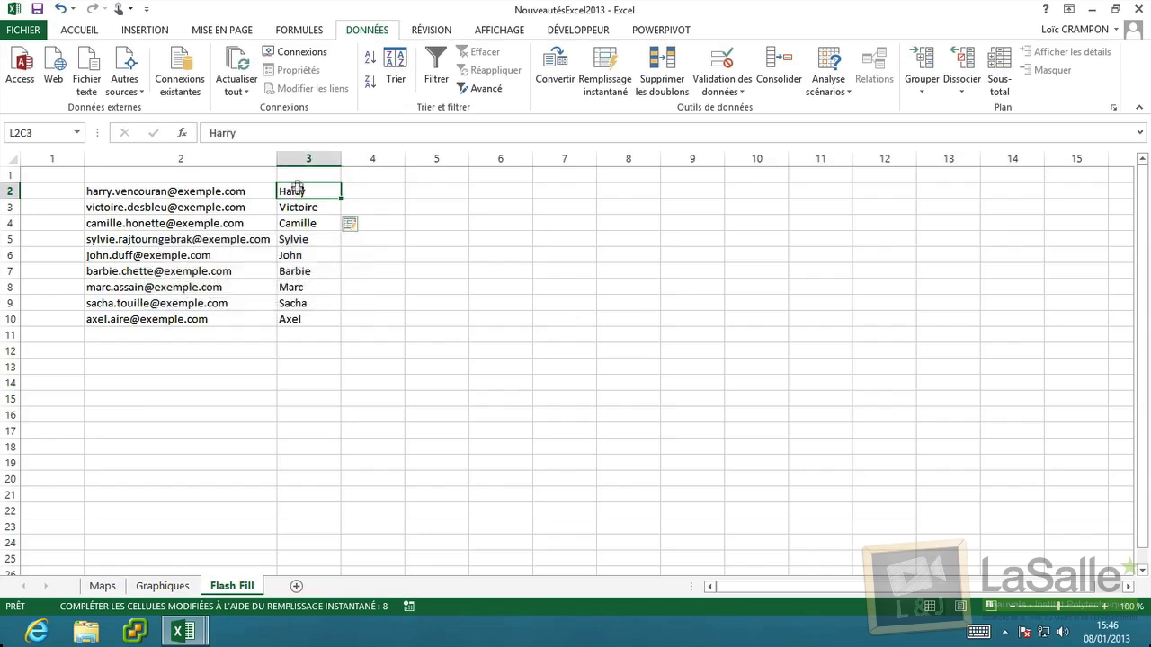
{"action": "left_click", "coordinate": [303, 204]}
{"action": "left_click", "coordinate": [308, 191]}
{"action": "left_click", "coordinate": [306, 206]}
{"action": "left_click", "coordinate": [306, 222]}
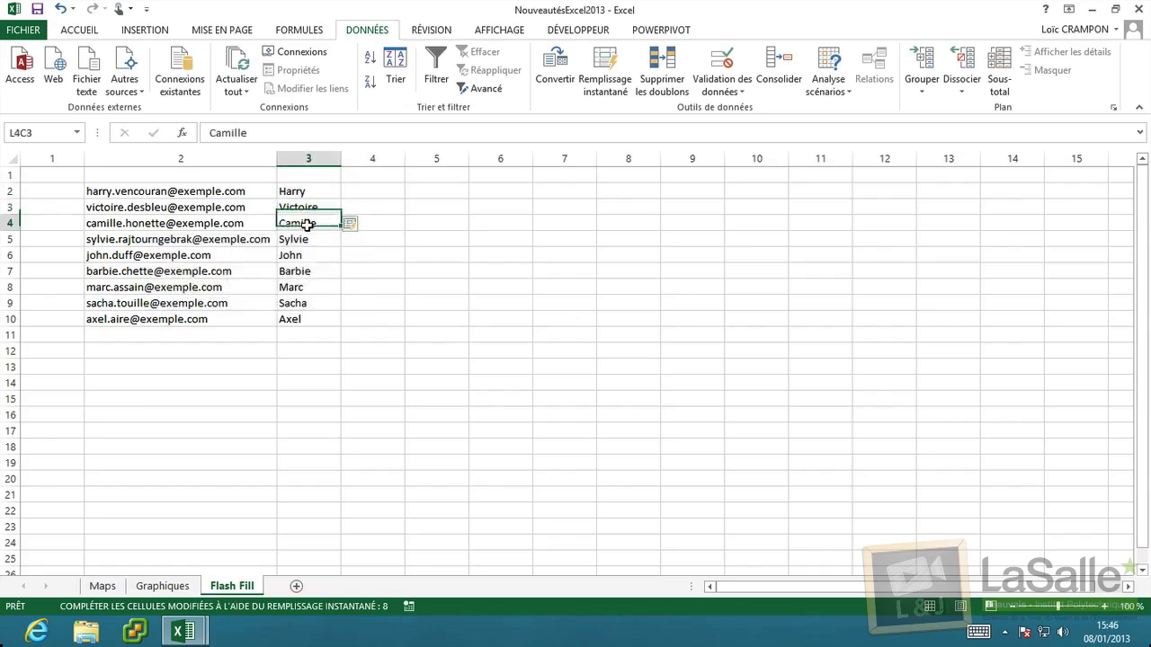
{"action": "left_click", "coordinate": [305, 318]}
{"action": "left_click_drag", "start_coordinate": [306, 275], "coordinate": [307, 206]}
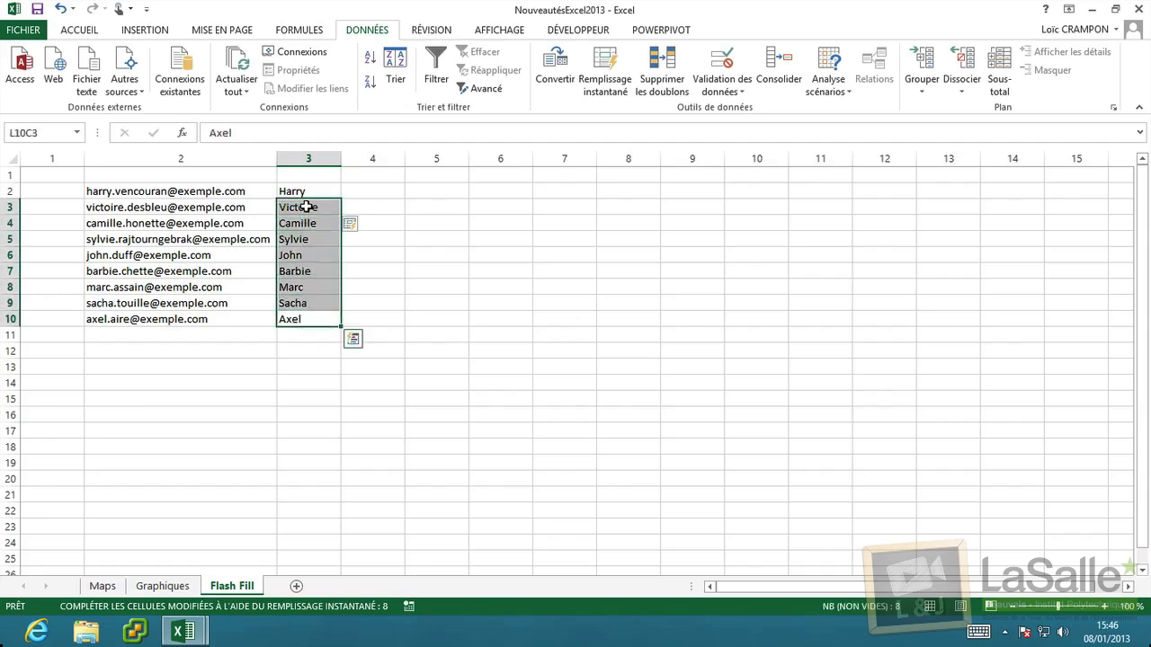
{"action": "left_click", "coordinate": [306, 185]}
{"action": "left_click", "coordinate": [305, 205]}
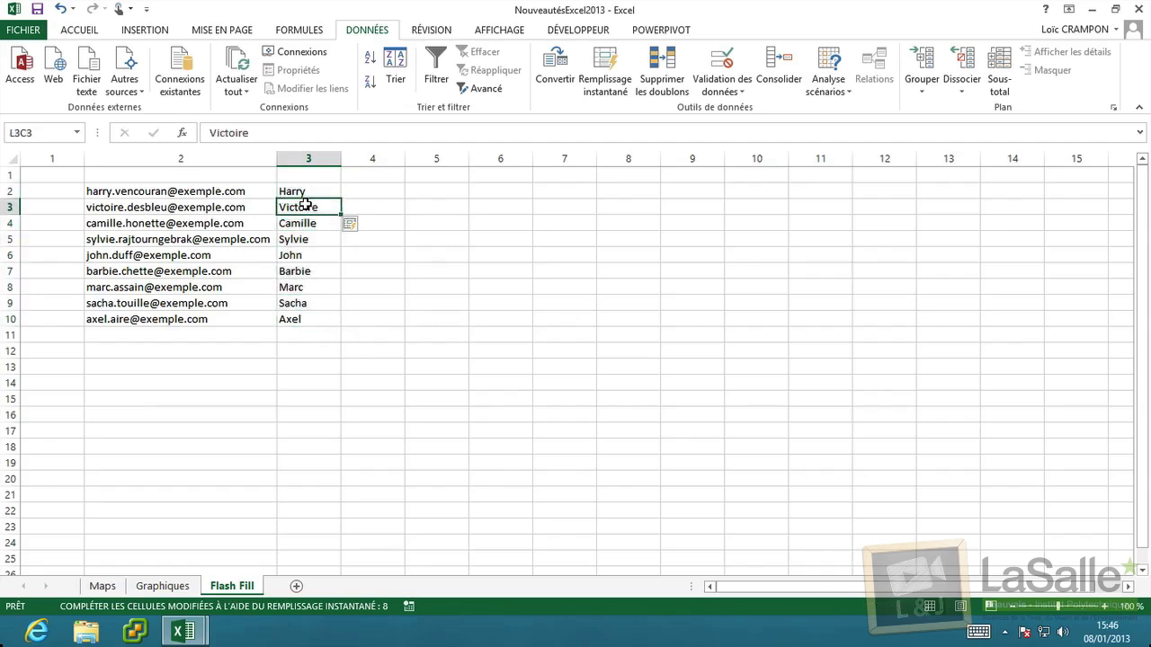
{"action": "left_click", "coordinate": [305, 223]}
{"action": "left_click", "coordinate": [306, 239]}
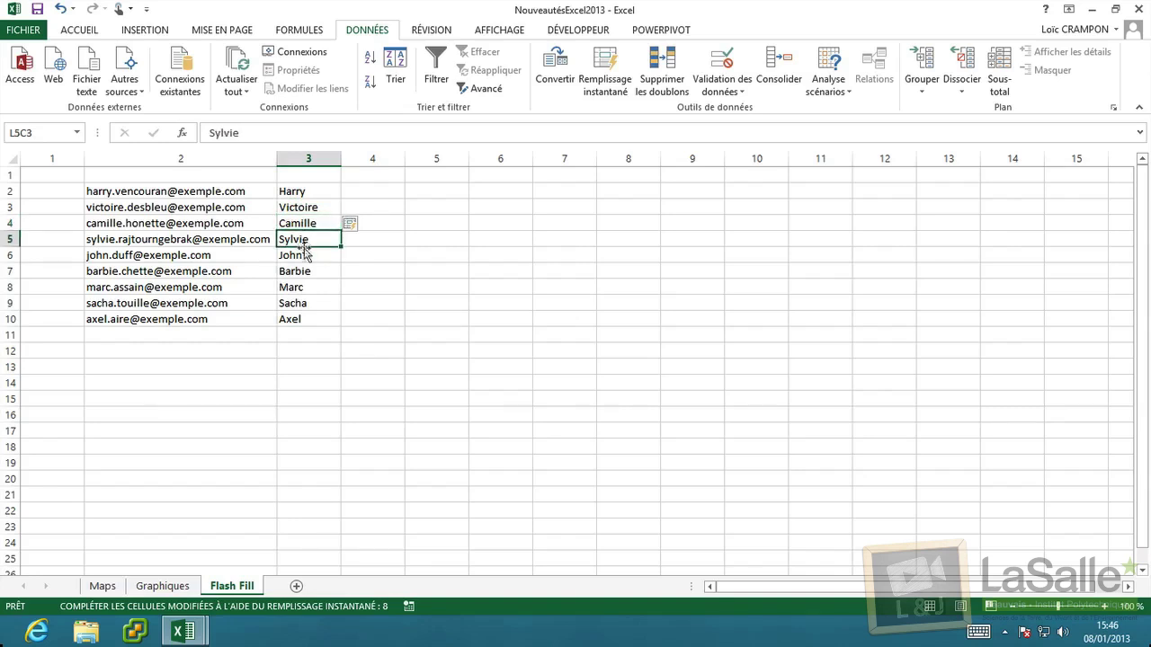
{"action": "left_click", "coordinate": [305, 255]}
{"action": "left_click", "coordinate": [307, 286]}
{"action": "left_click", "coordinate": [307, 318]}
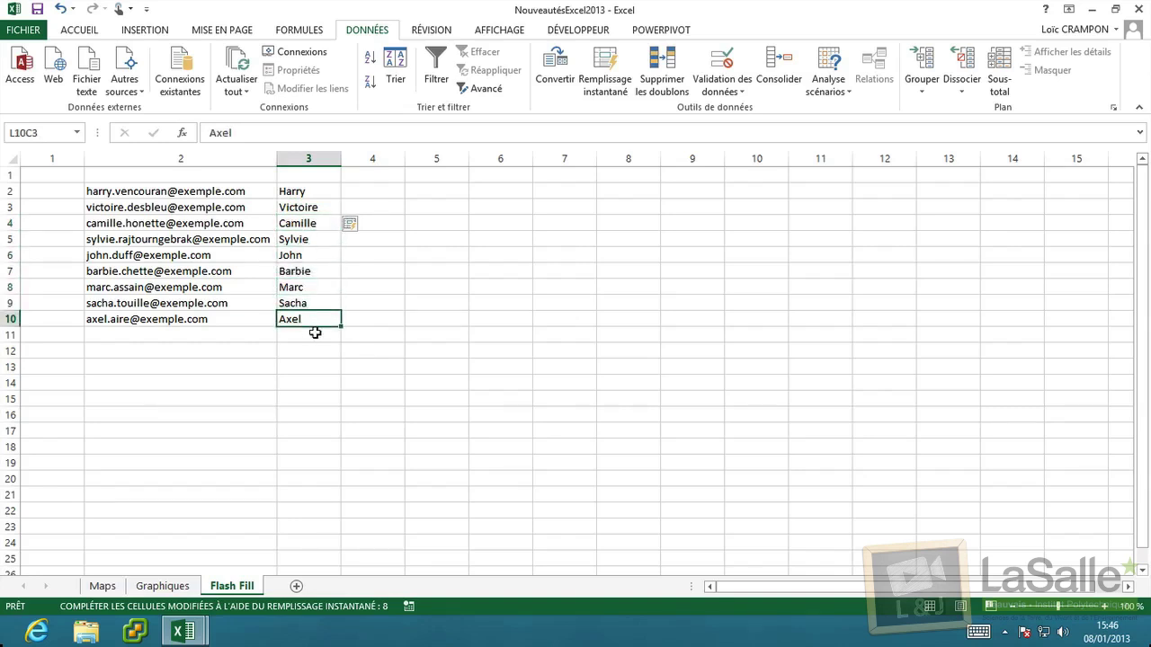
{"action": "left_click", "coordinate": [352, 190]}
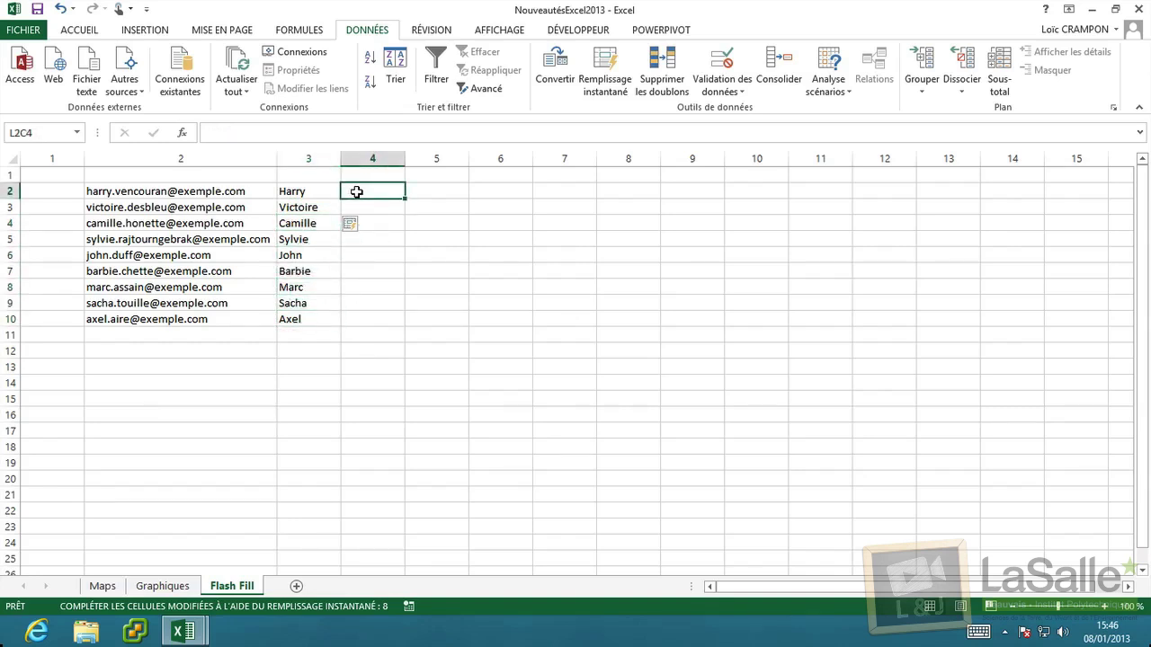
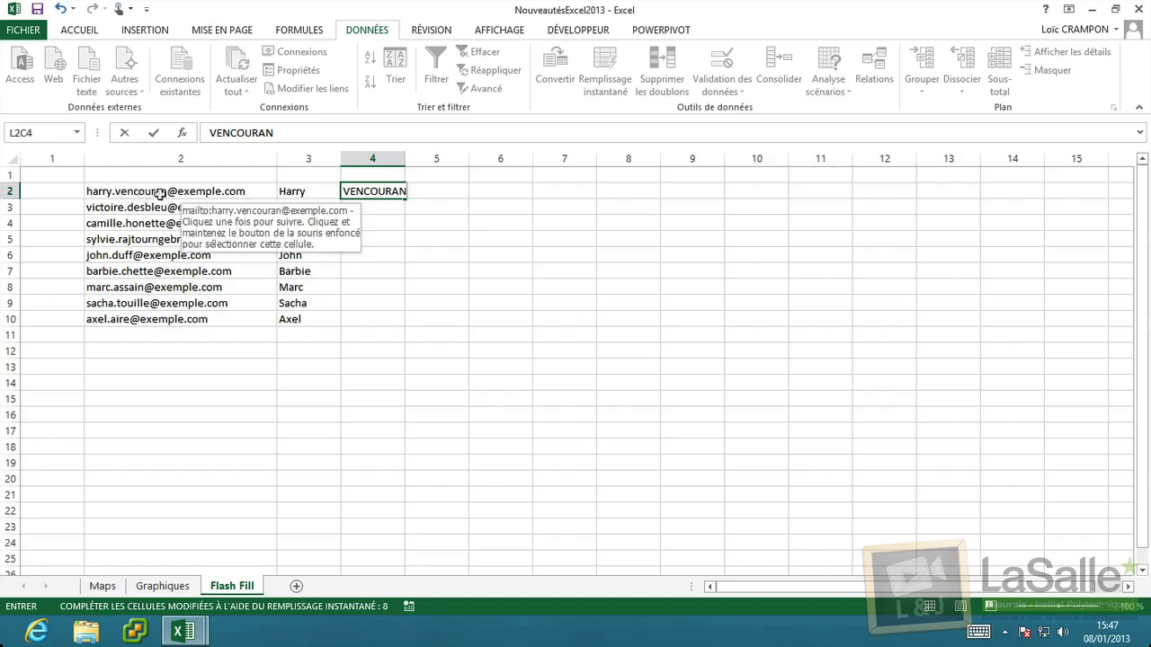
{"action": "left_click", "coordinate": [372, 208]}
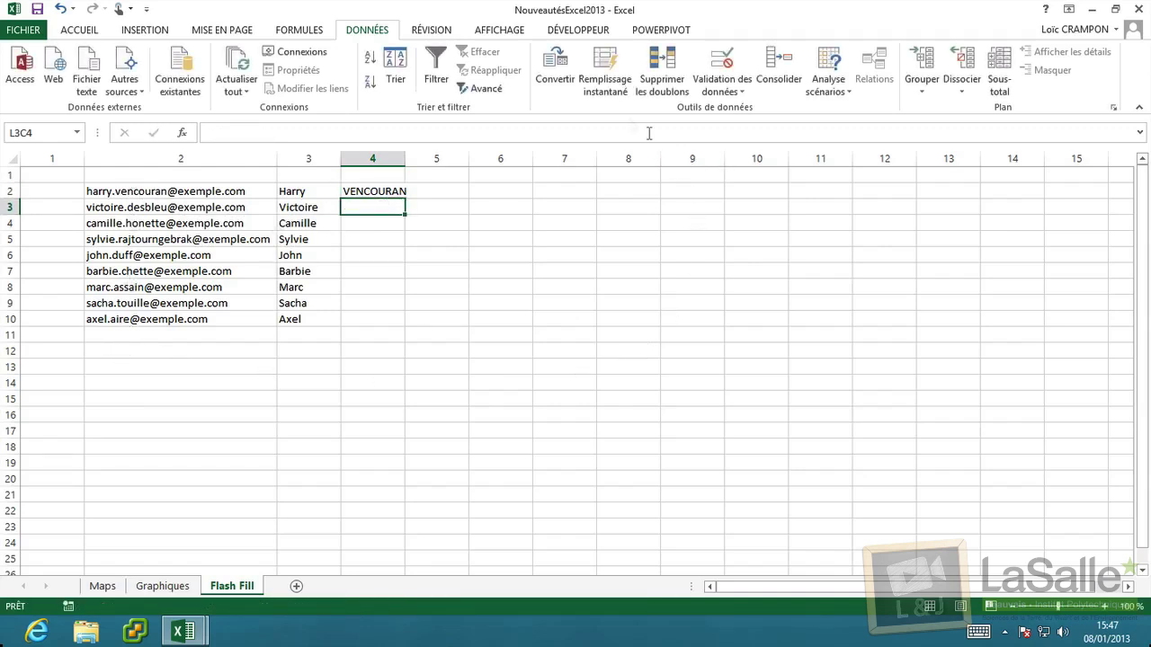
{"action": "left_click", "coordinate": [605, 72]}
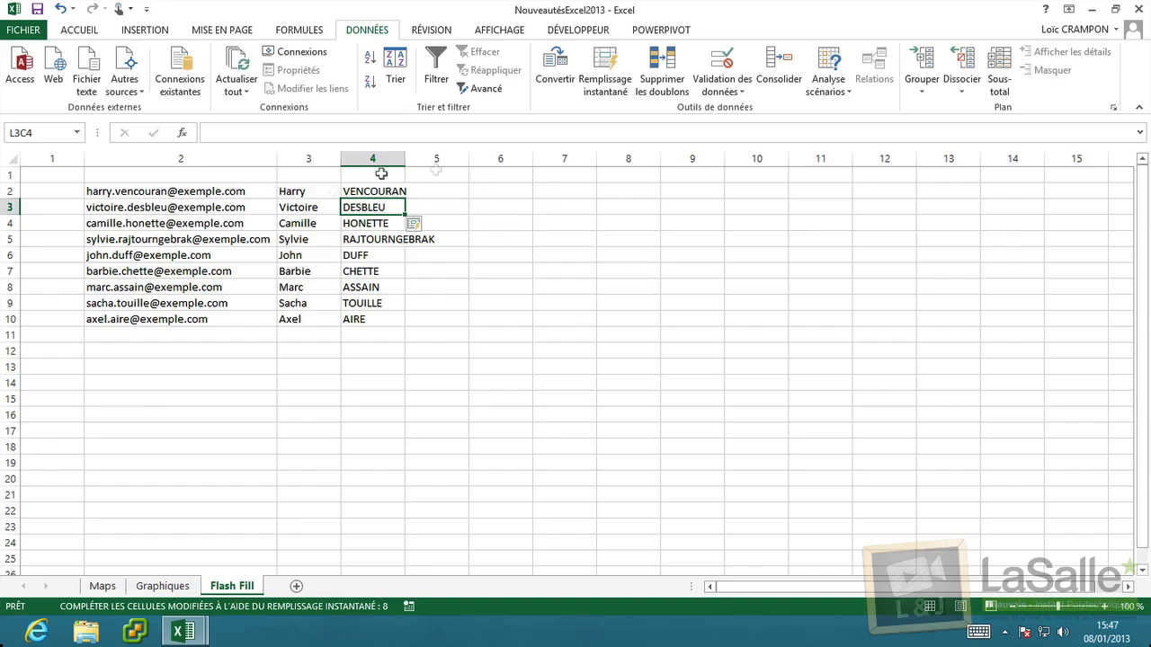
{"action": "left_click", "coordinate": [450, 194]}
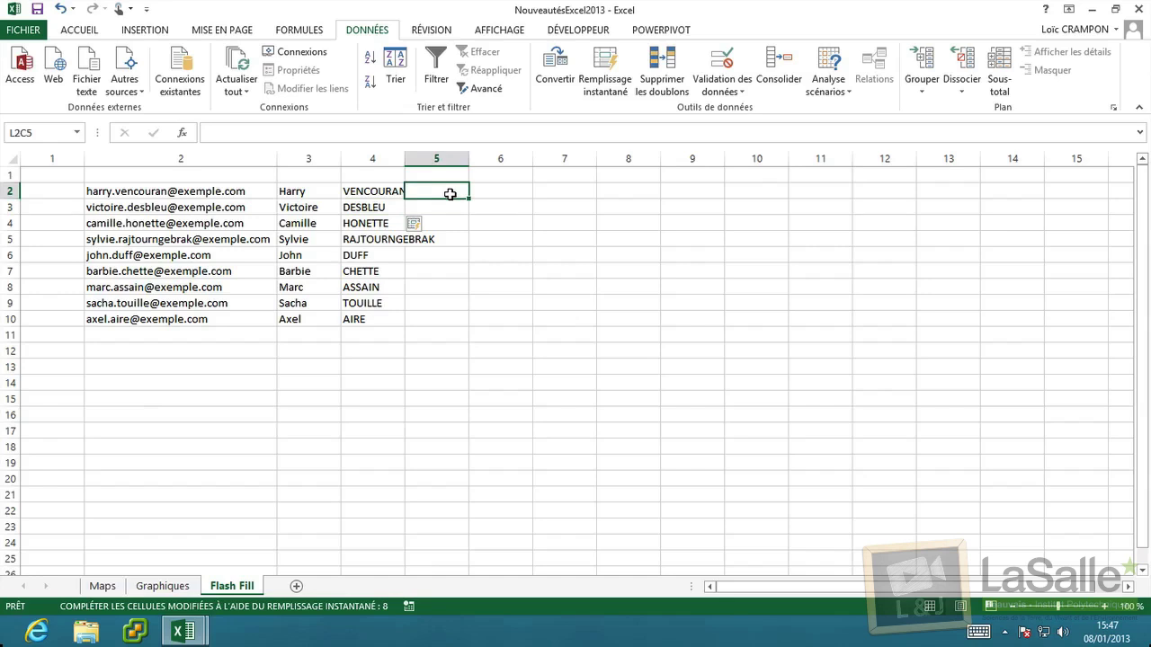
{"action": "type", "text": "venc"}
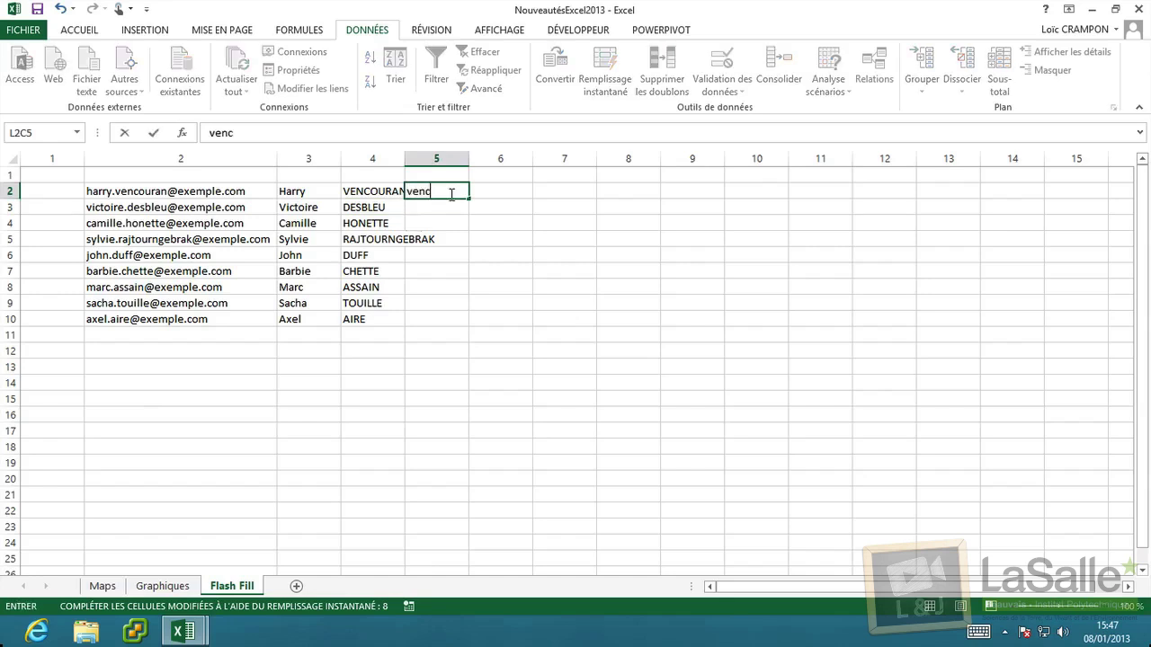
{"action": "type", "text": "ha000"}
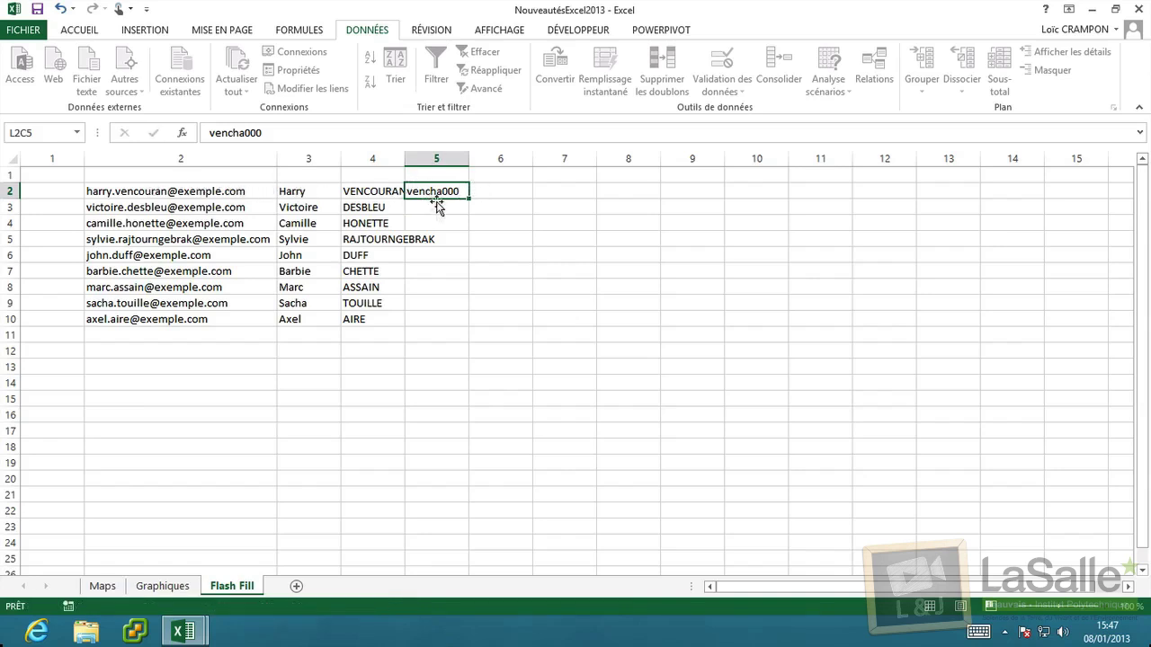
{"action": "key", "text": "Return"}
{"action": "left_click", "coordinate": [605, 90]}
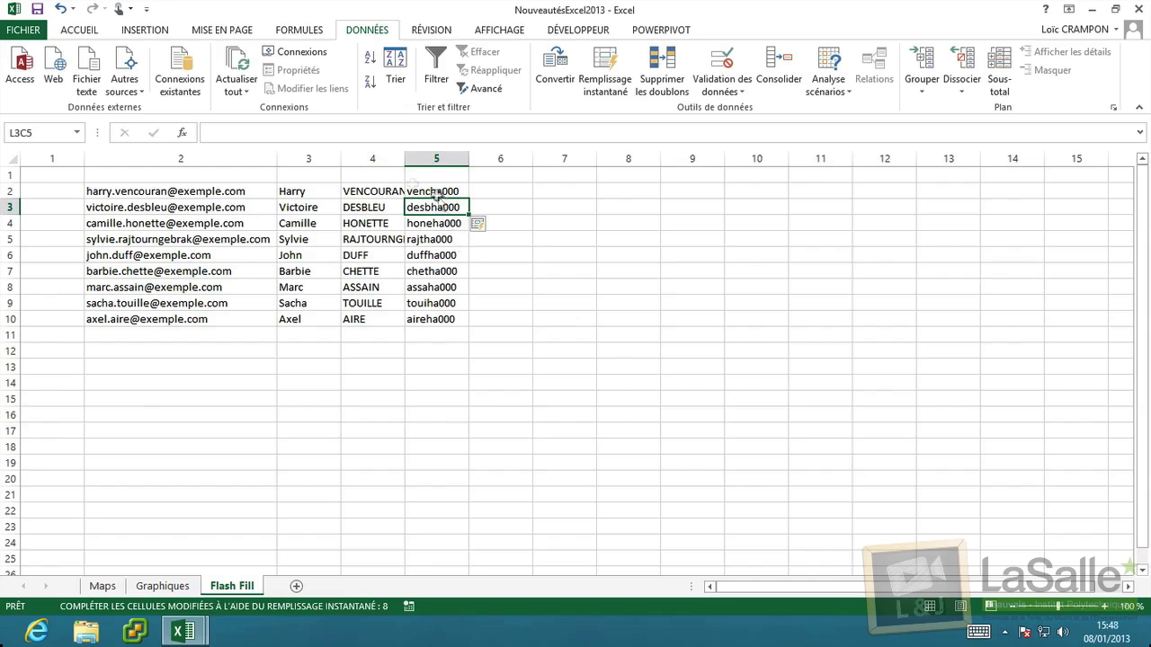
{"action": "left_click", "coordinate": [486, 228]}
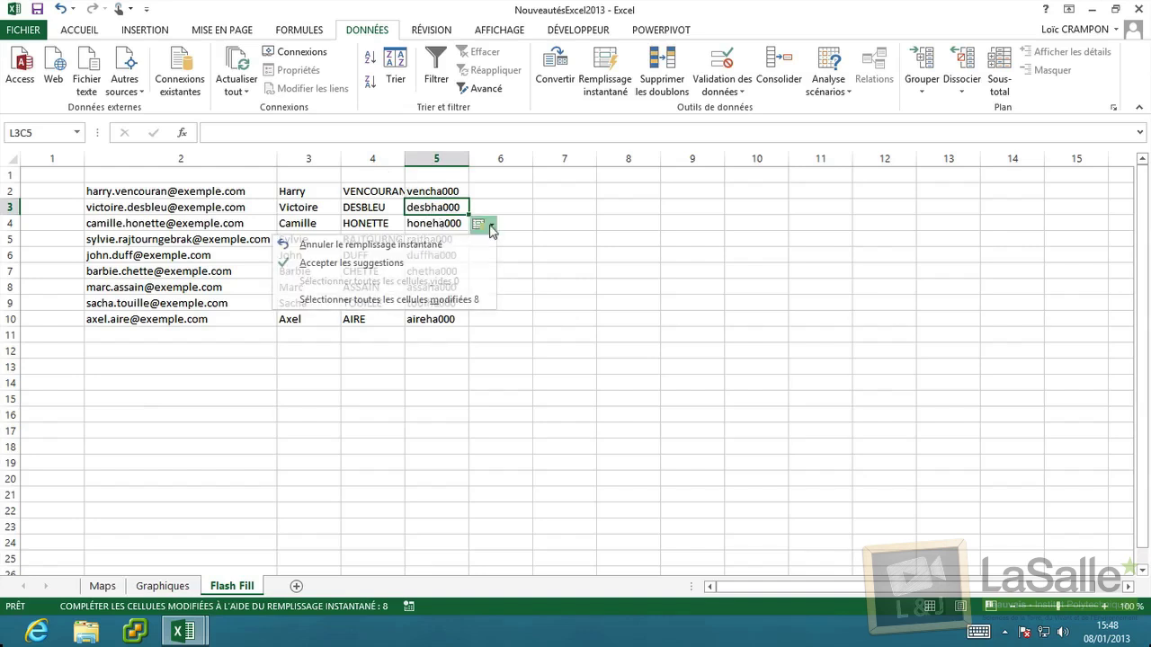
{"action": "left_click", "coordinate": [428, 243]}
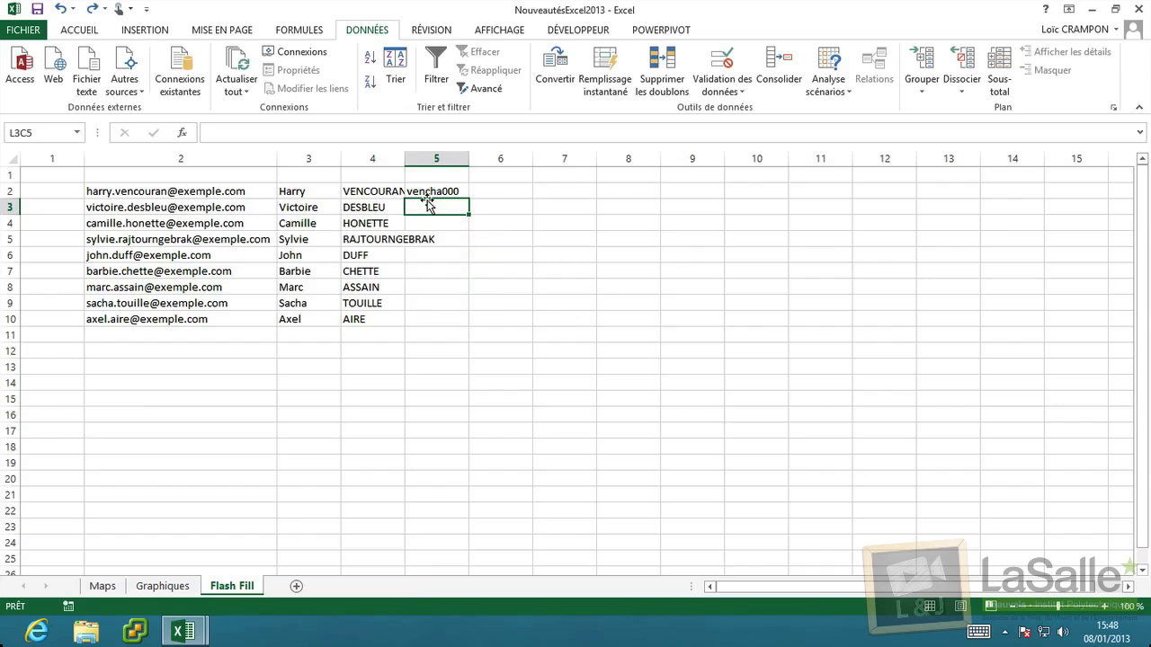
Add desbvi000 in L3C5 as a second example and Flash Fill codes through aireax000.
{"action": "type", "text": "desb"}
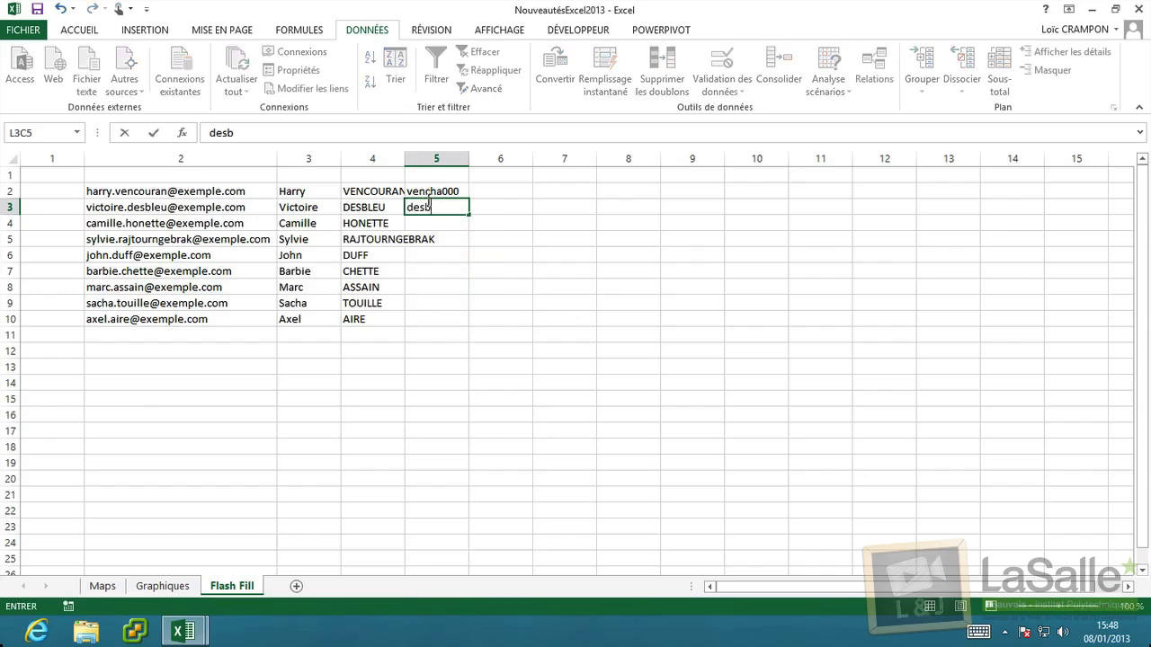
{"action": "type", "text": "vi000"}
{"action": "key", "text": "Return"}
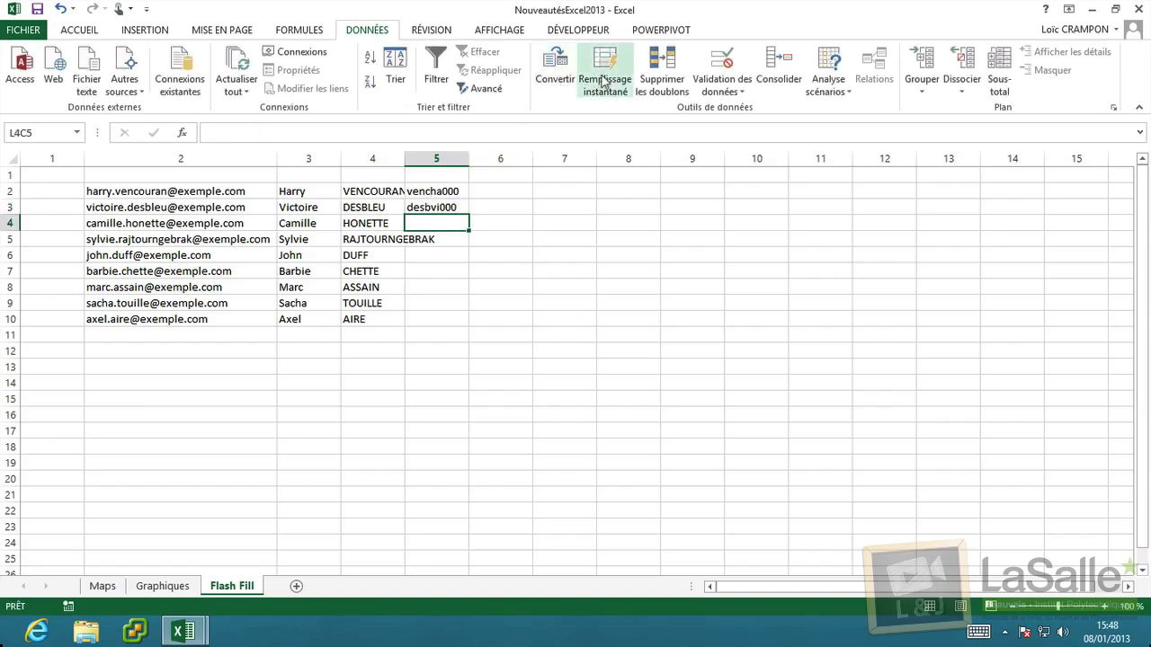
{"action": "left_click", "coordinate": [602, 81]}
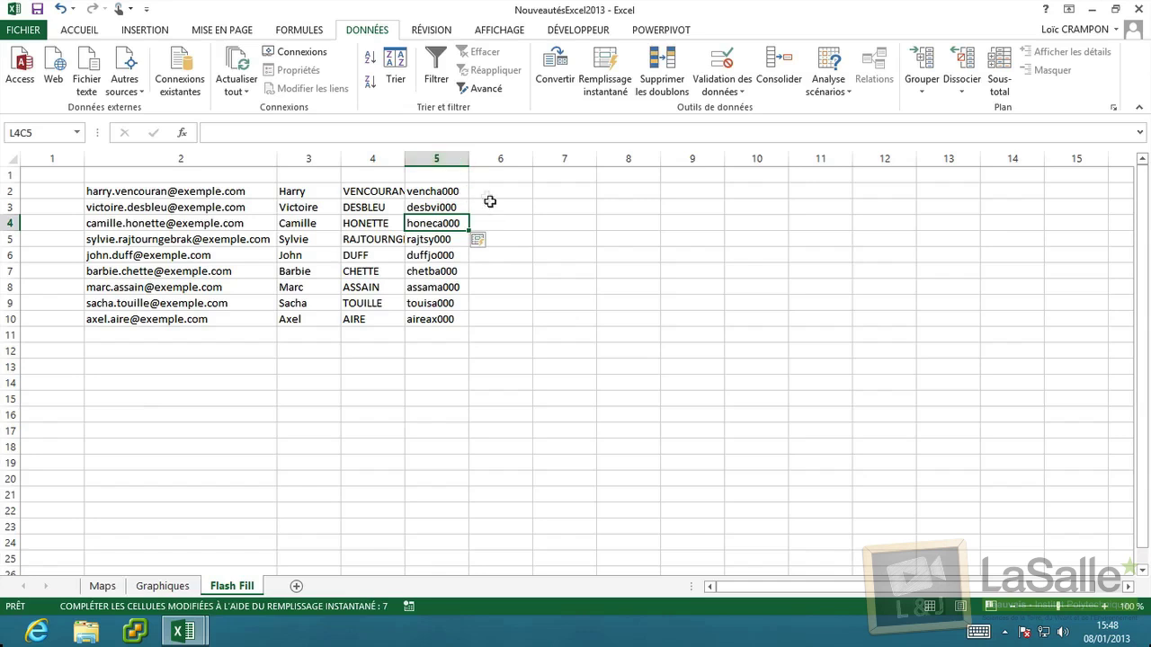
Show the RÉVISION tab, switch to the Tactile touch layout, then back to Souris.
{"action": "left_click", "coordinate": [423, 30]}
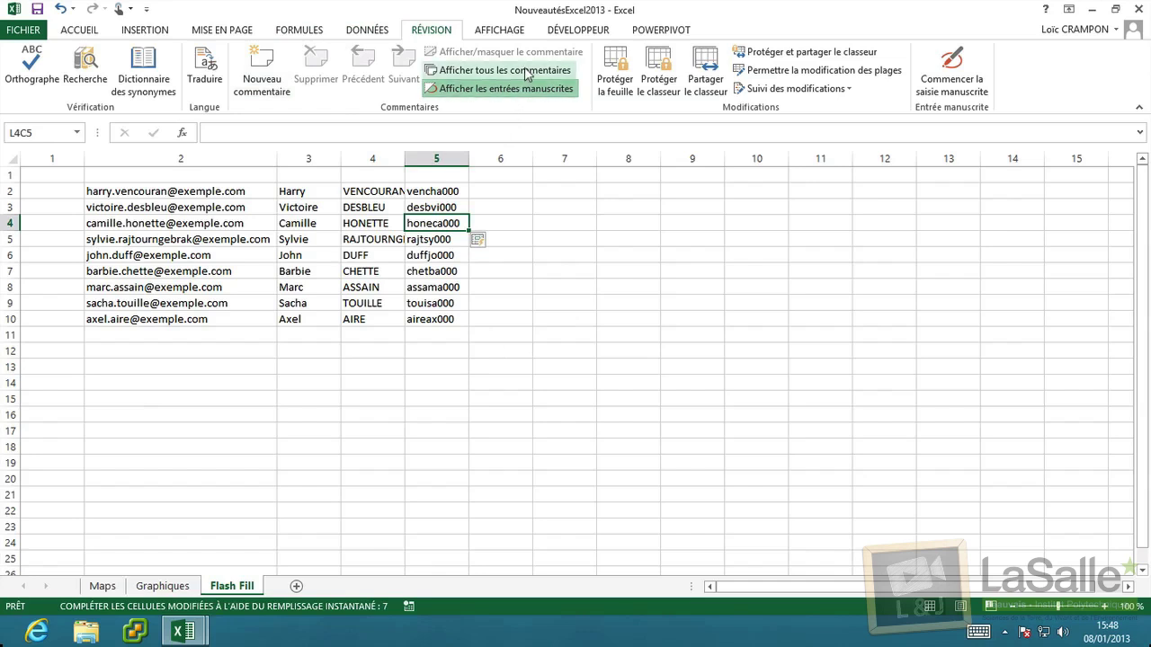
{"action": "left_click", "coordinate": [496, 188]}
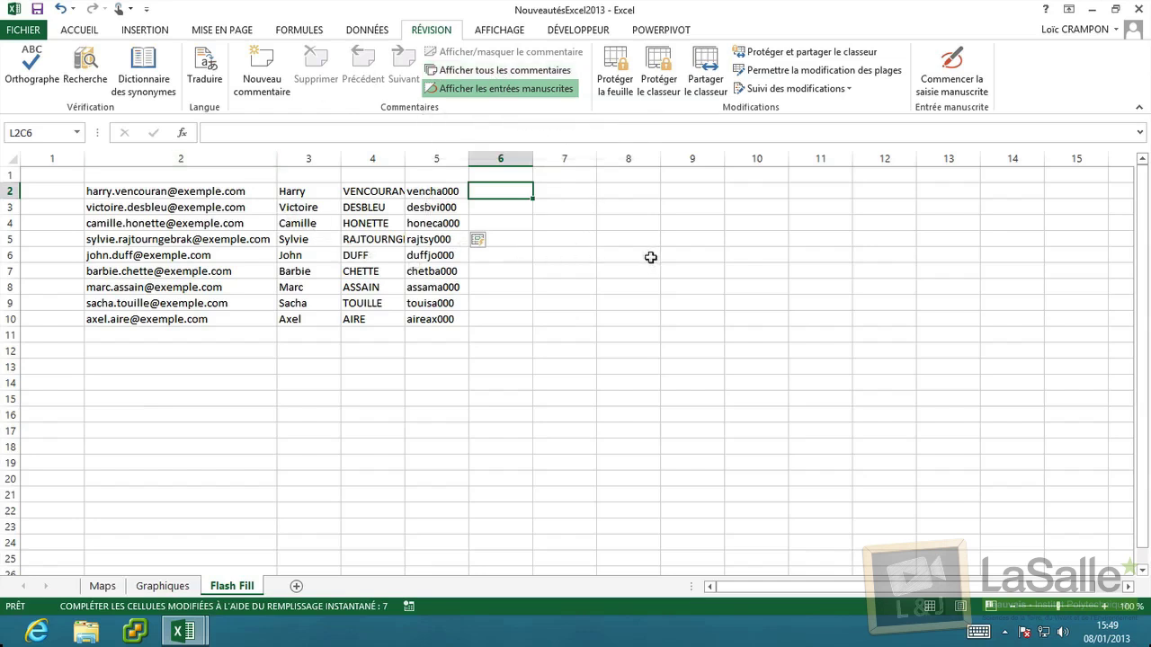
{"action": "left_click", "coordinate": [122, 9]}
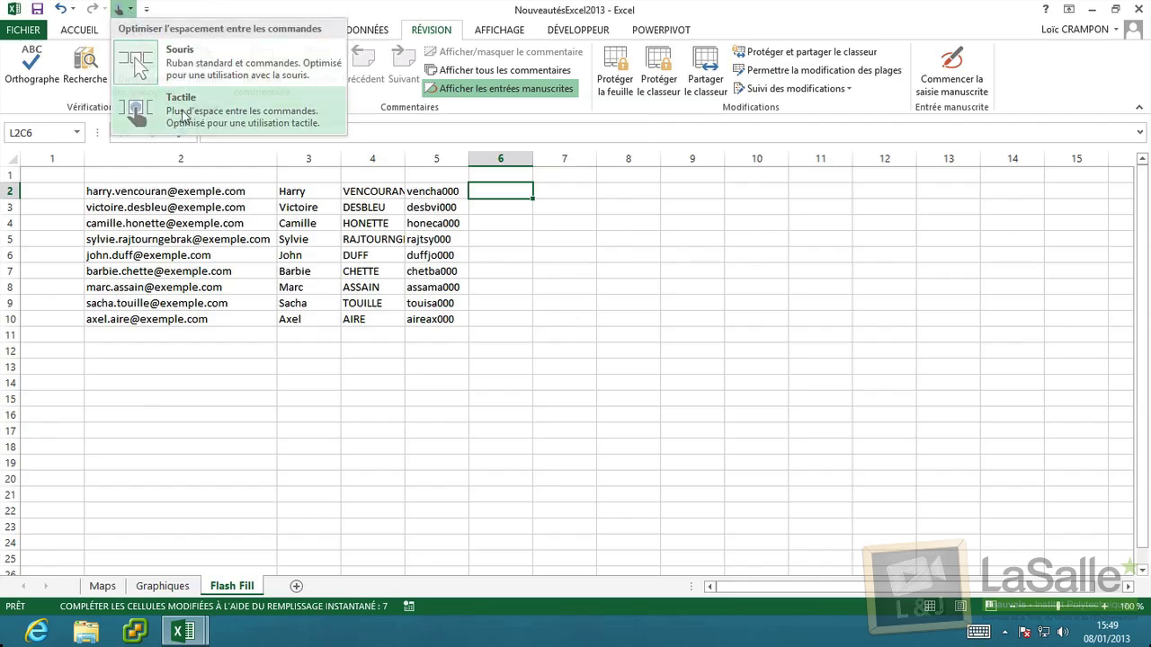
{"action": "left_click", "coordinate": [139, 113]}
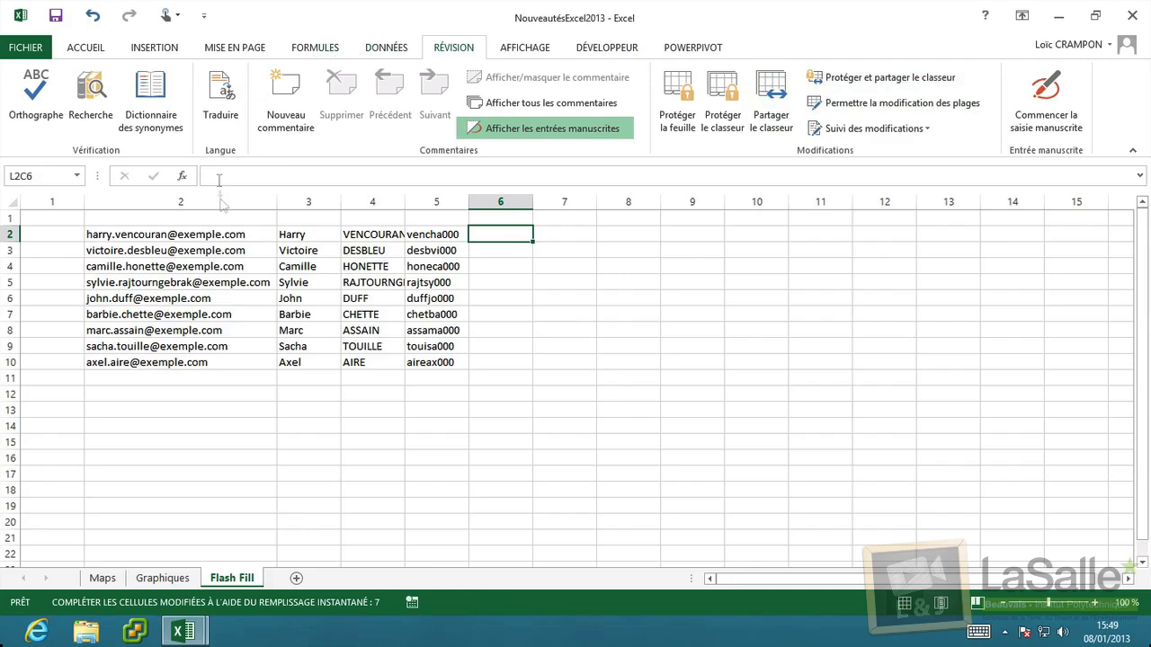
{"action": "left_click", "coordinate": [183, 19]}
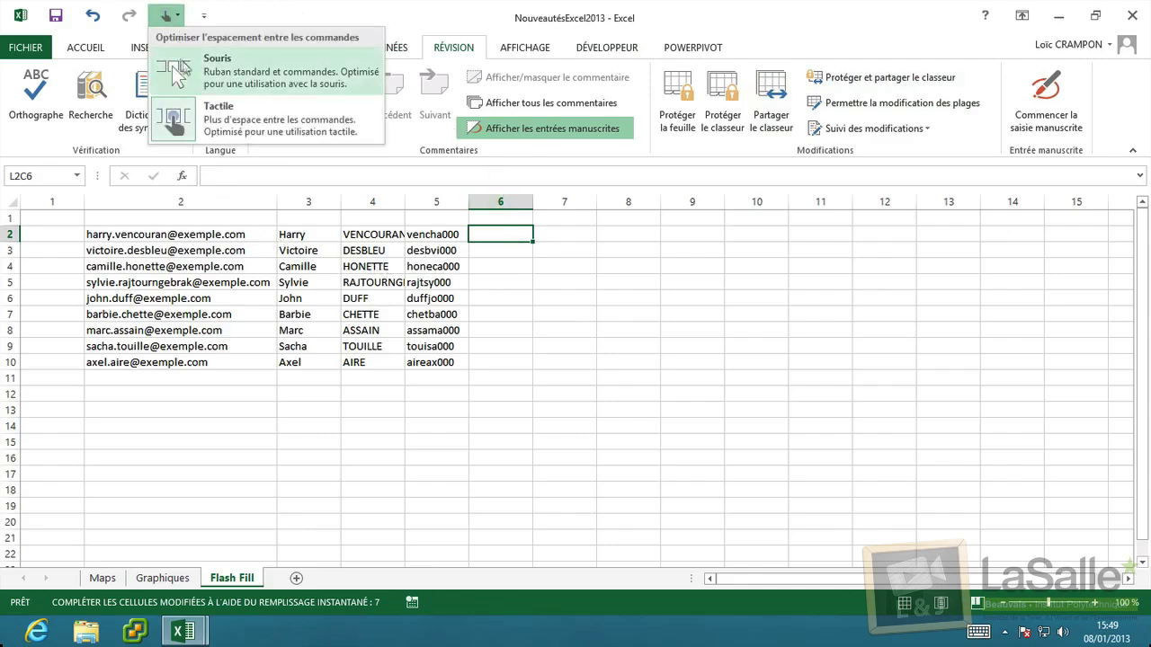
{"action": "left_click", "coordinate": [179, 63]}
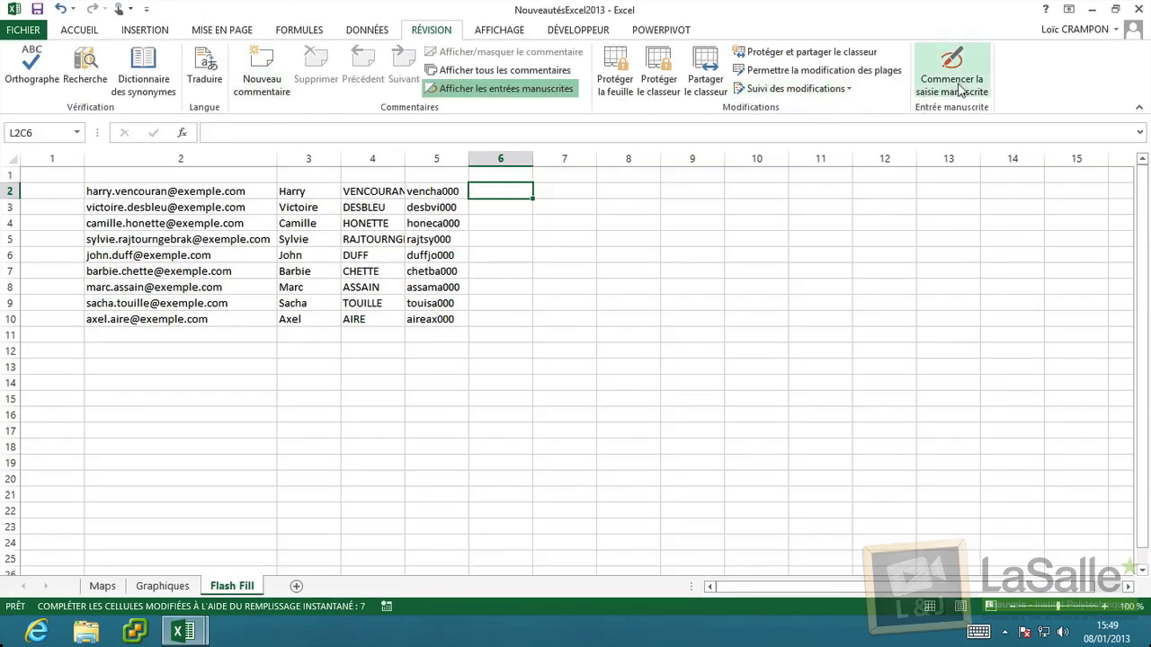
Start ink input and draw yellow Surligneur strokes across rows 2 and 6.
{"action": "left_click", "coordinate": [955, 79]}
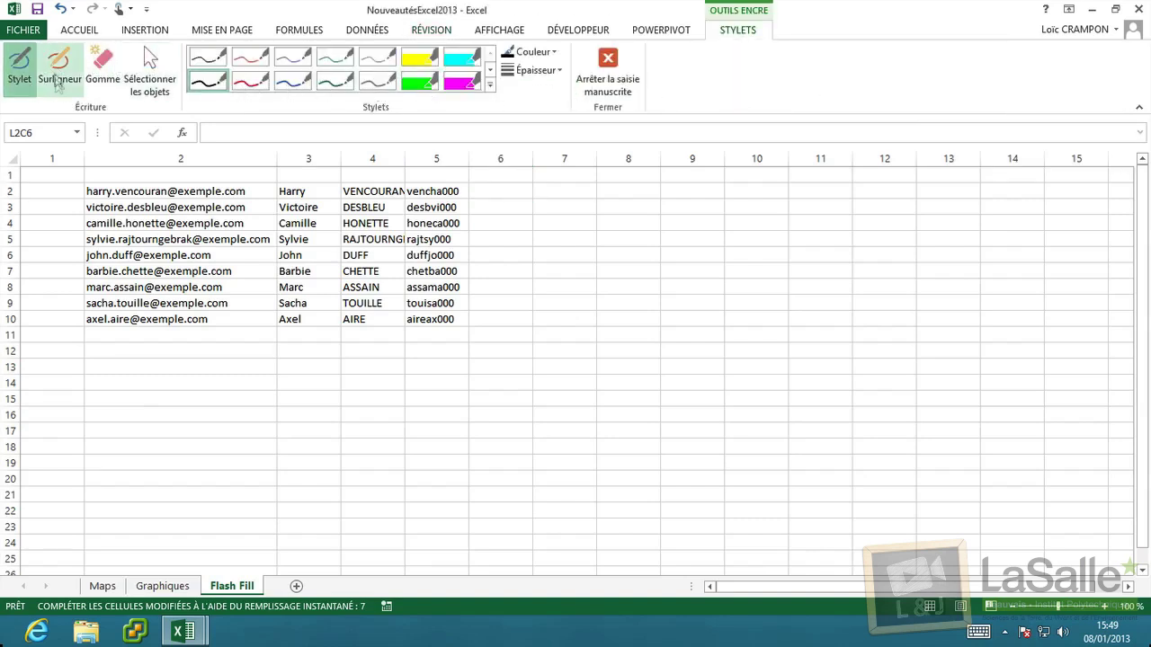
{"action": "left_click", "coordinate": [59, 68]}
{"action": "left_click_drag", "start_coordinate": [63, 191], "coordinate": [495, 191]}
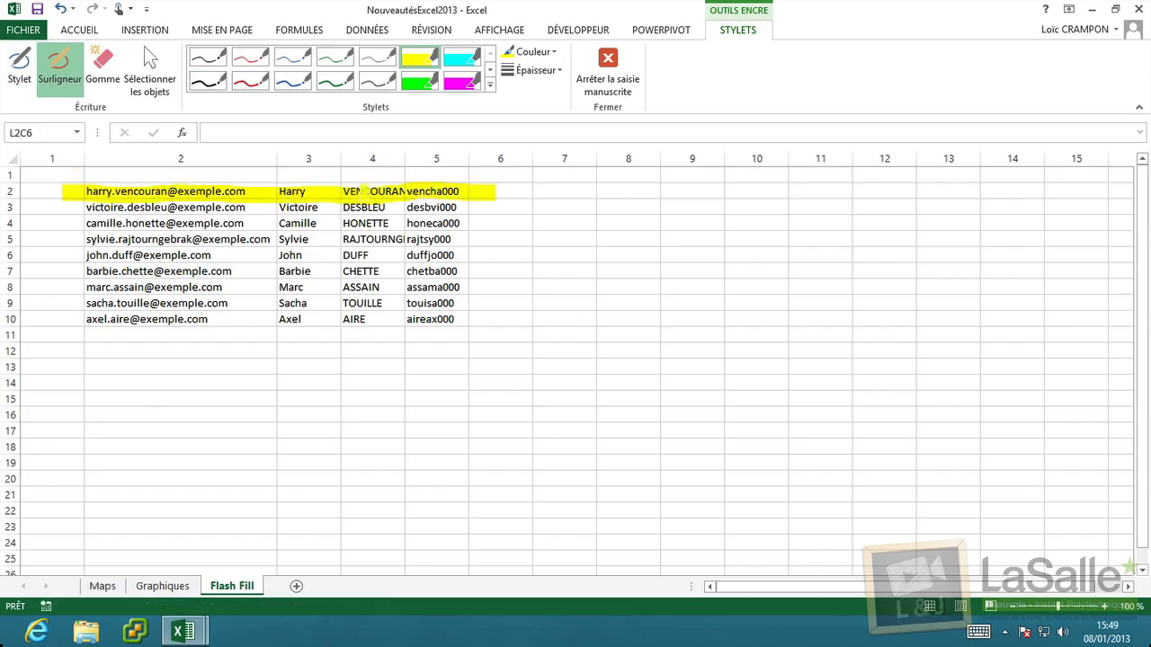
{"action": "left_click_drag", "start_coordinate": [59, 255], "coordinate": [504, 256]}
{"action": "left_click_drag", "start_coordinate": [70, 312], "coordinate": [71, 323]}
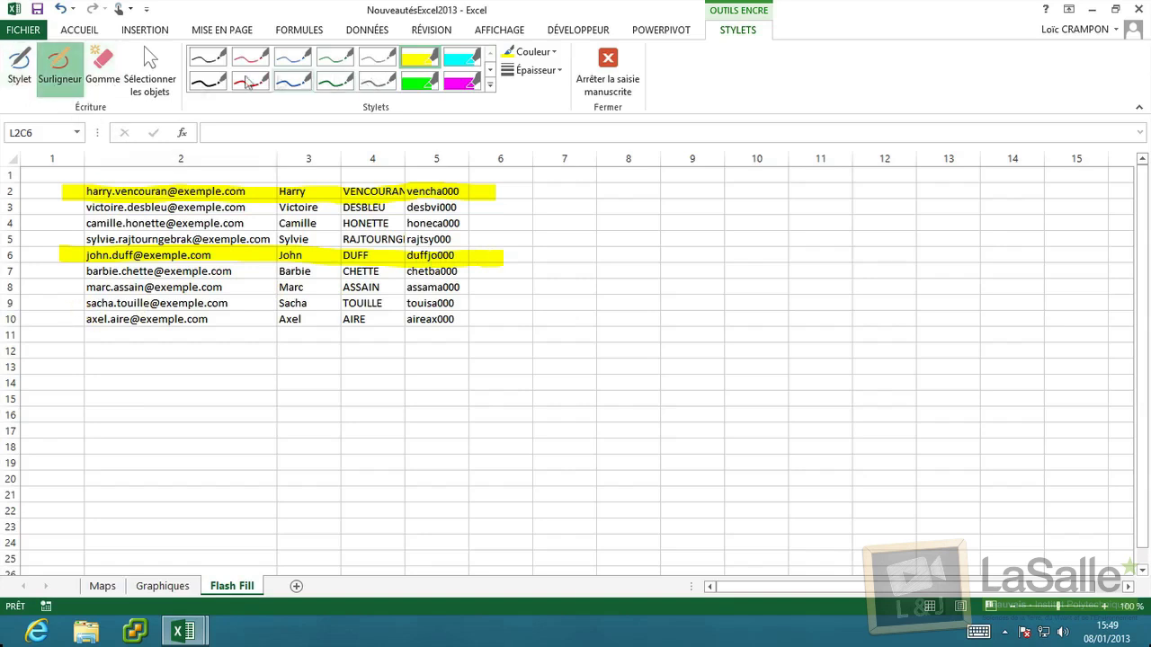
Erase the row 6 highlight with Gomme and stop ink drawing.
{"action": "left_click", "coordinate": [103, 68]}
{"action": "left_click", "coordinate": [284, 263]}
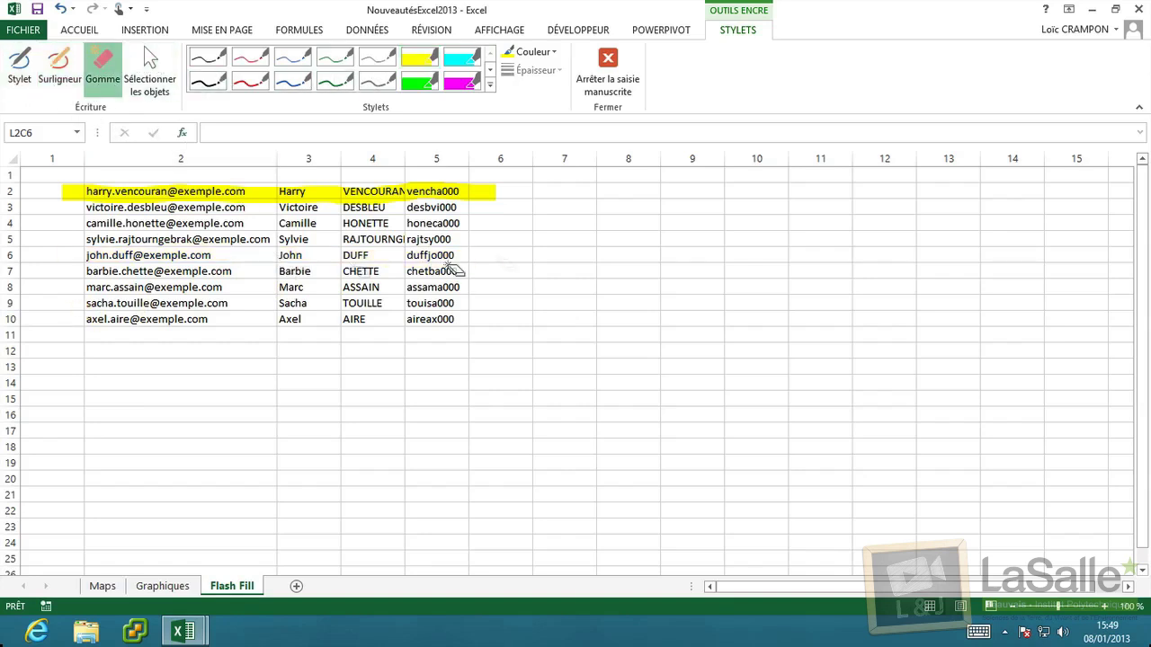
{"action": "left_click", "coordinate": [608, 67]}
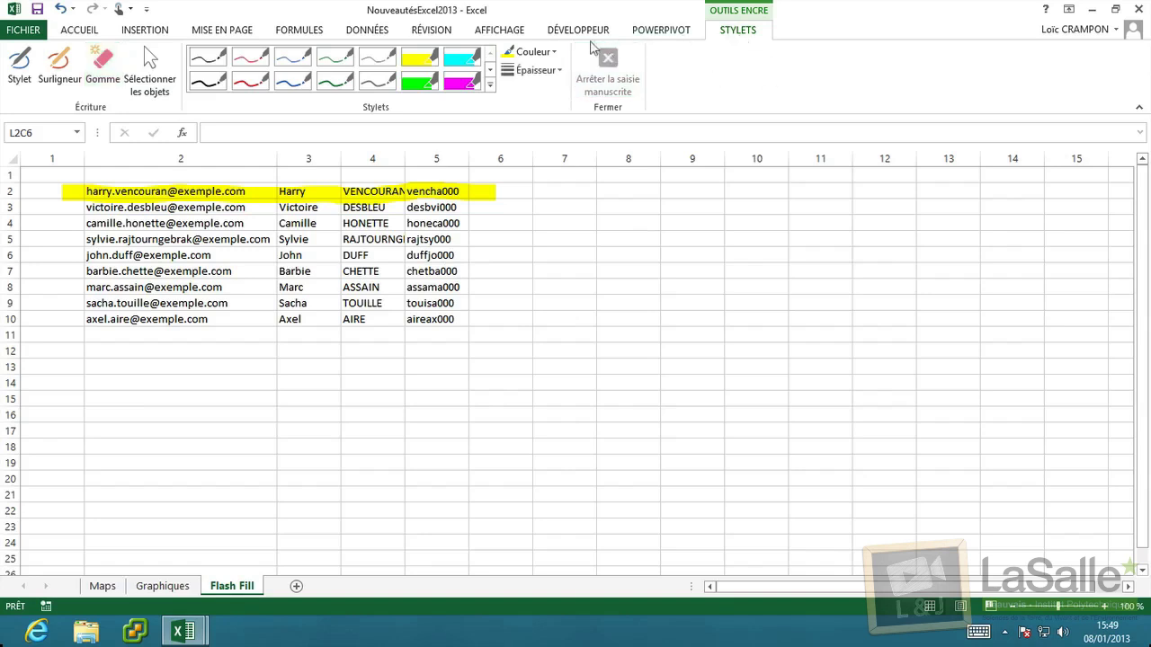
{"action": "left_click", "coordinate": [452, 33]}
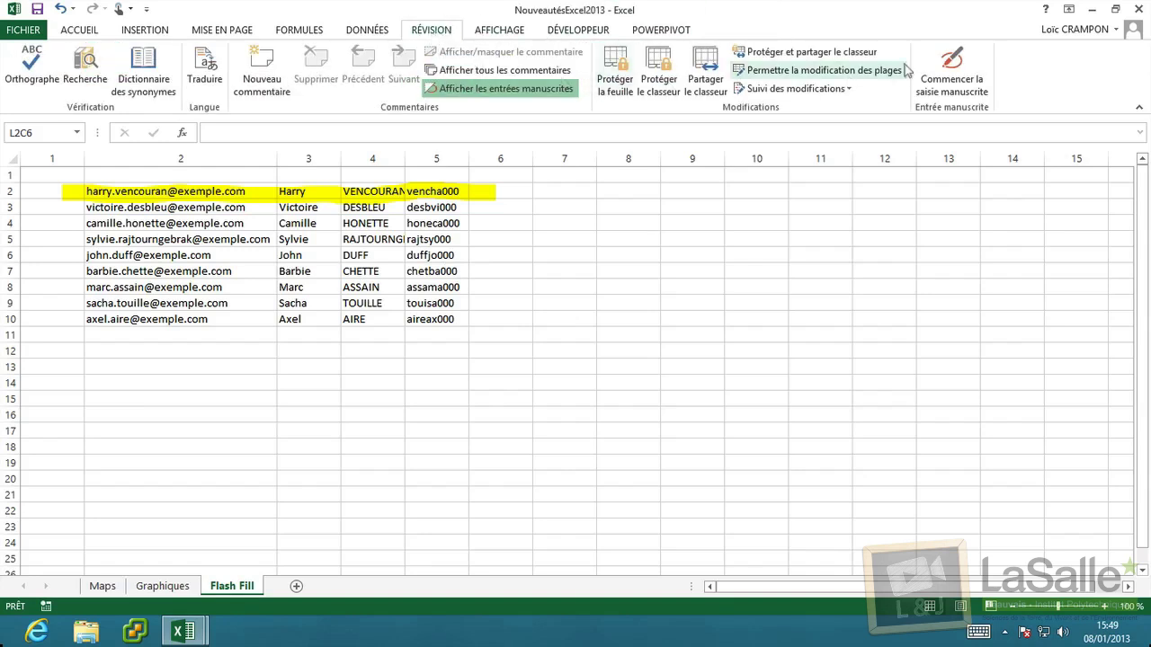
Look through AFFICHAGE, DÉVELOPPEUR and the FICHIER Informations page, then return to ACCUEIL.
{"action": "left_click", "coordinate": [494, 33]}
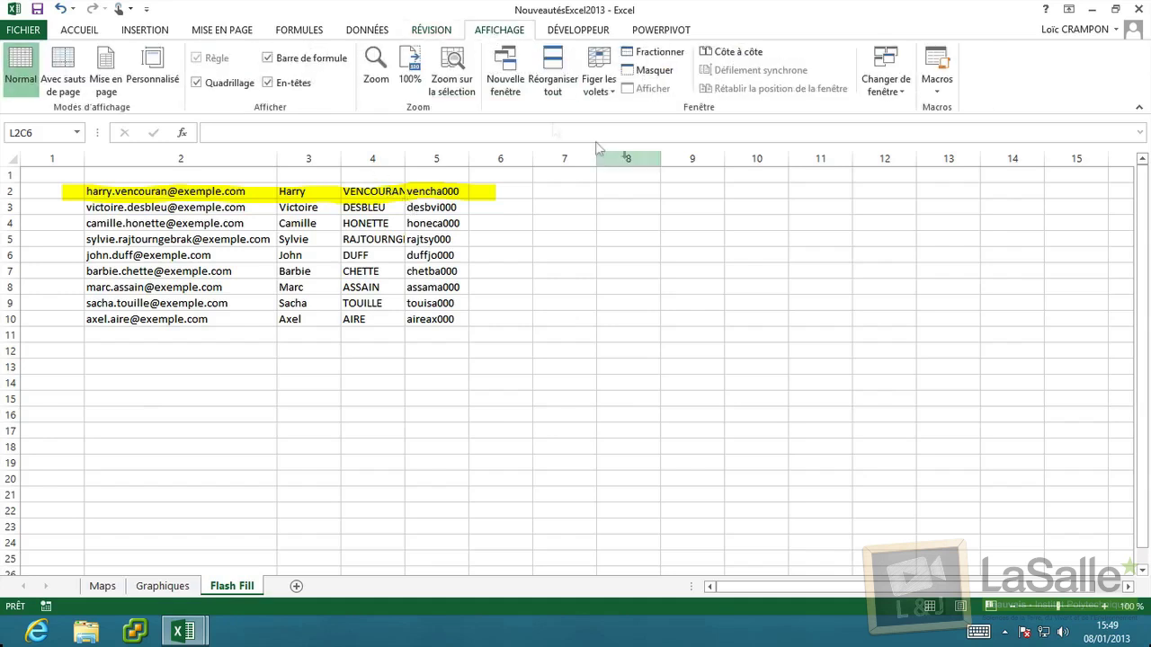
{"action": "left_click", "coordinate": [593, 34]}
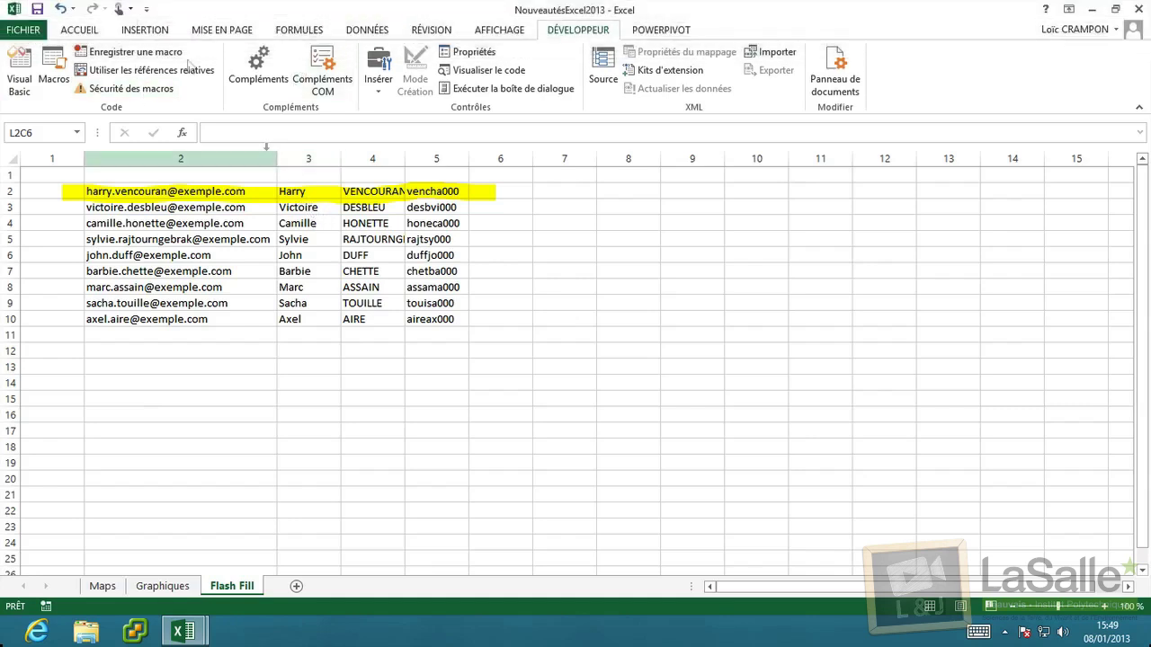
{"action": "left_click", "coordinate": [38, 29]}
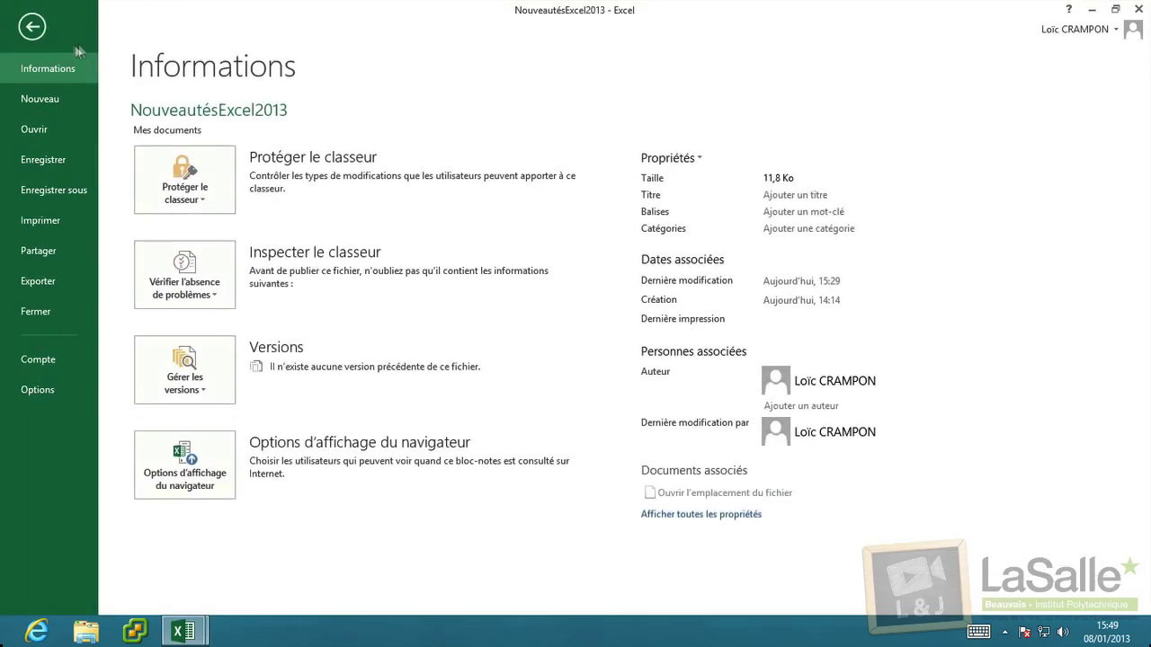
{"action": "left_click", "coordinate": [40, 27]}
{"action": "left_click", "coordinate": [80, 31]}
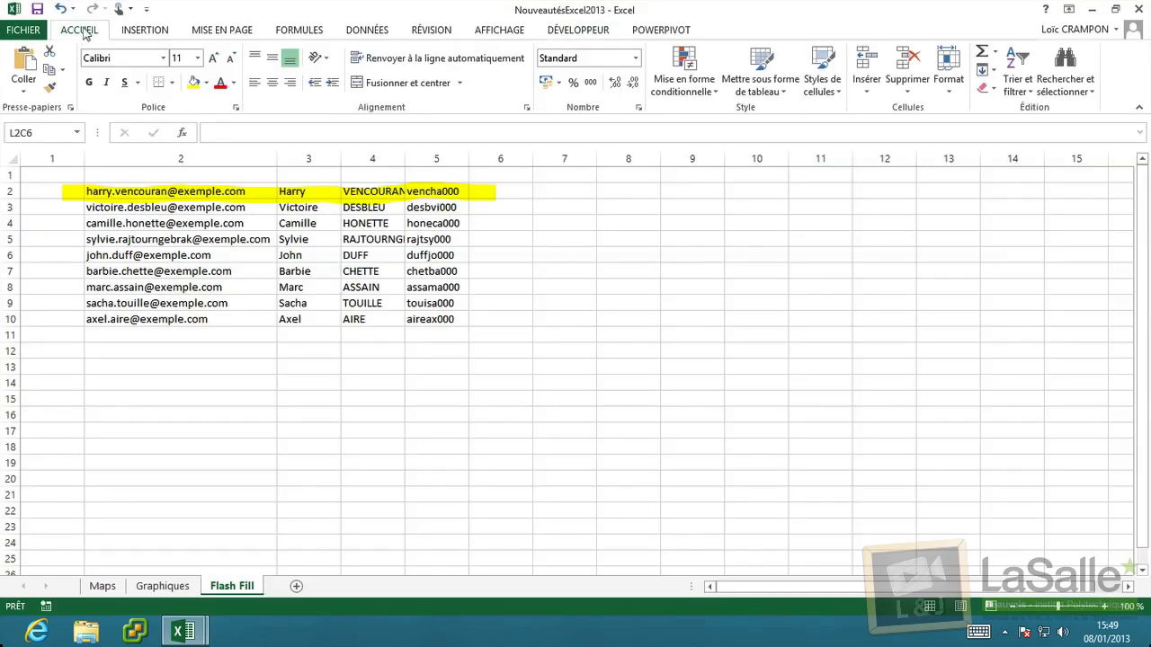